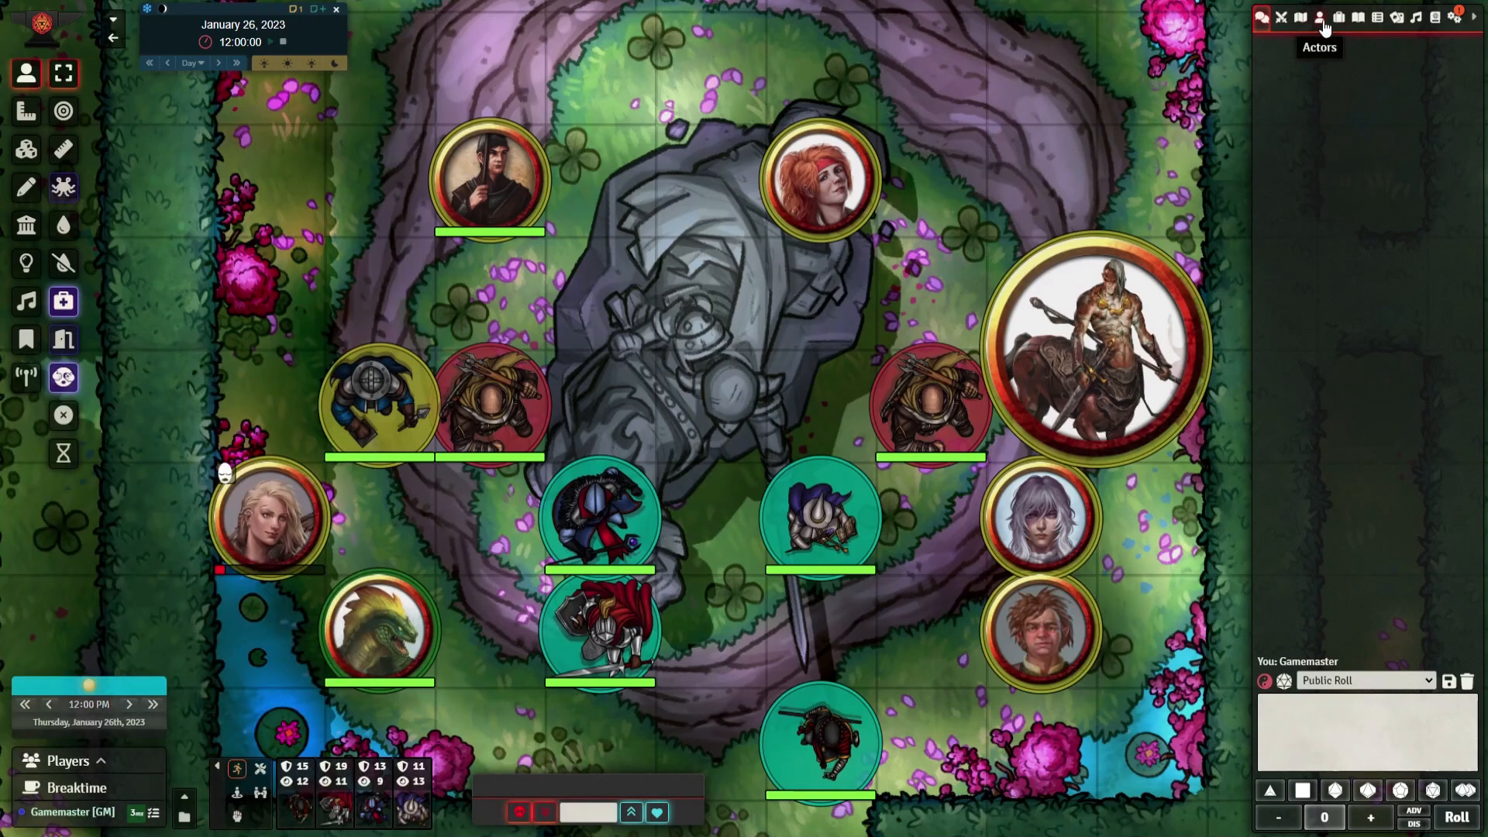
Open the character sheet of Zanna (Gnome Wizard) from the Starter Heroes actors
left_click(1320, 16)
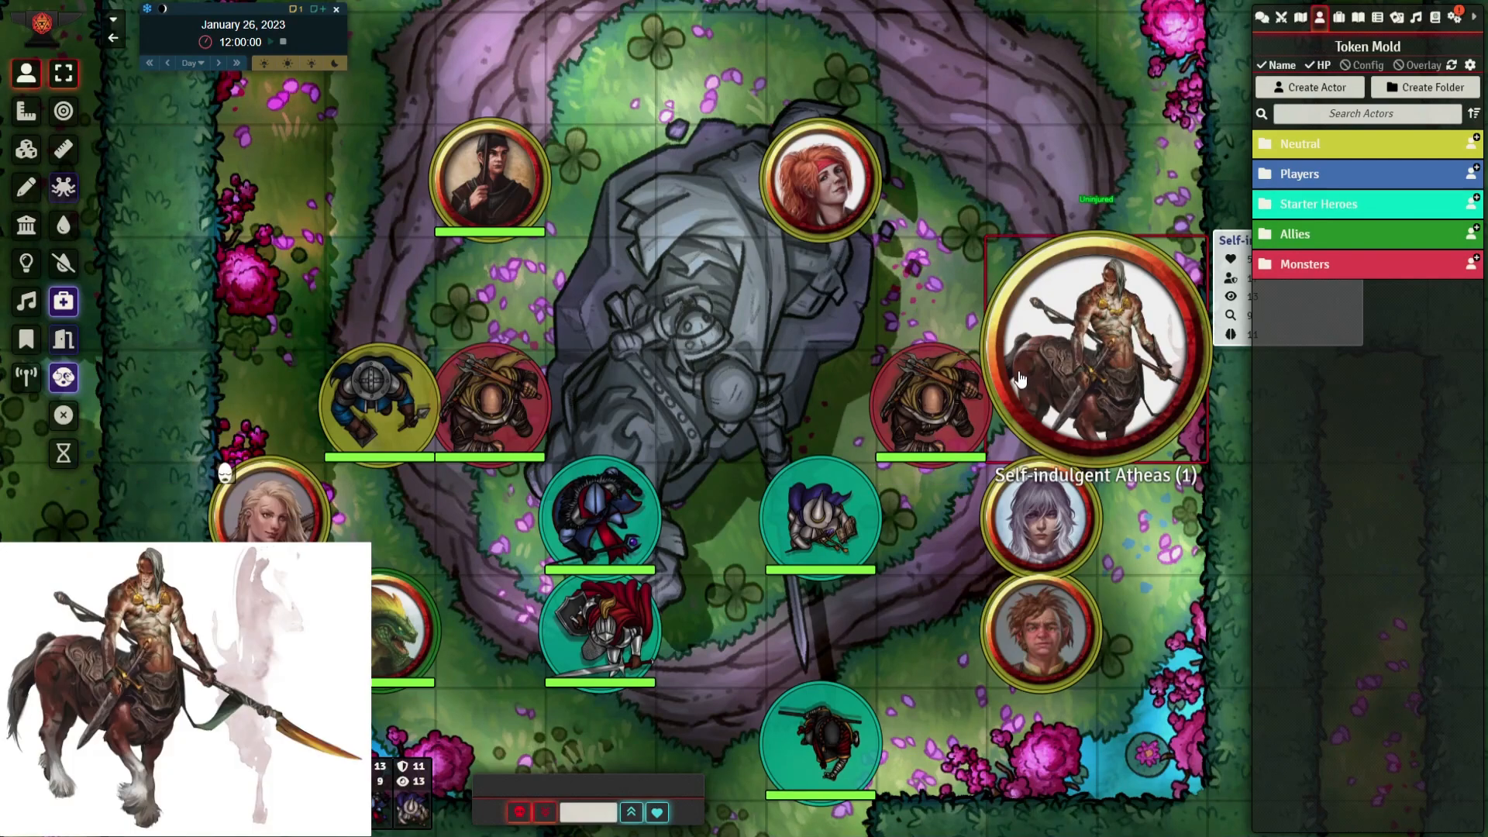
left_click(1300, 212)
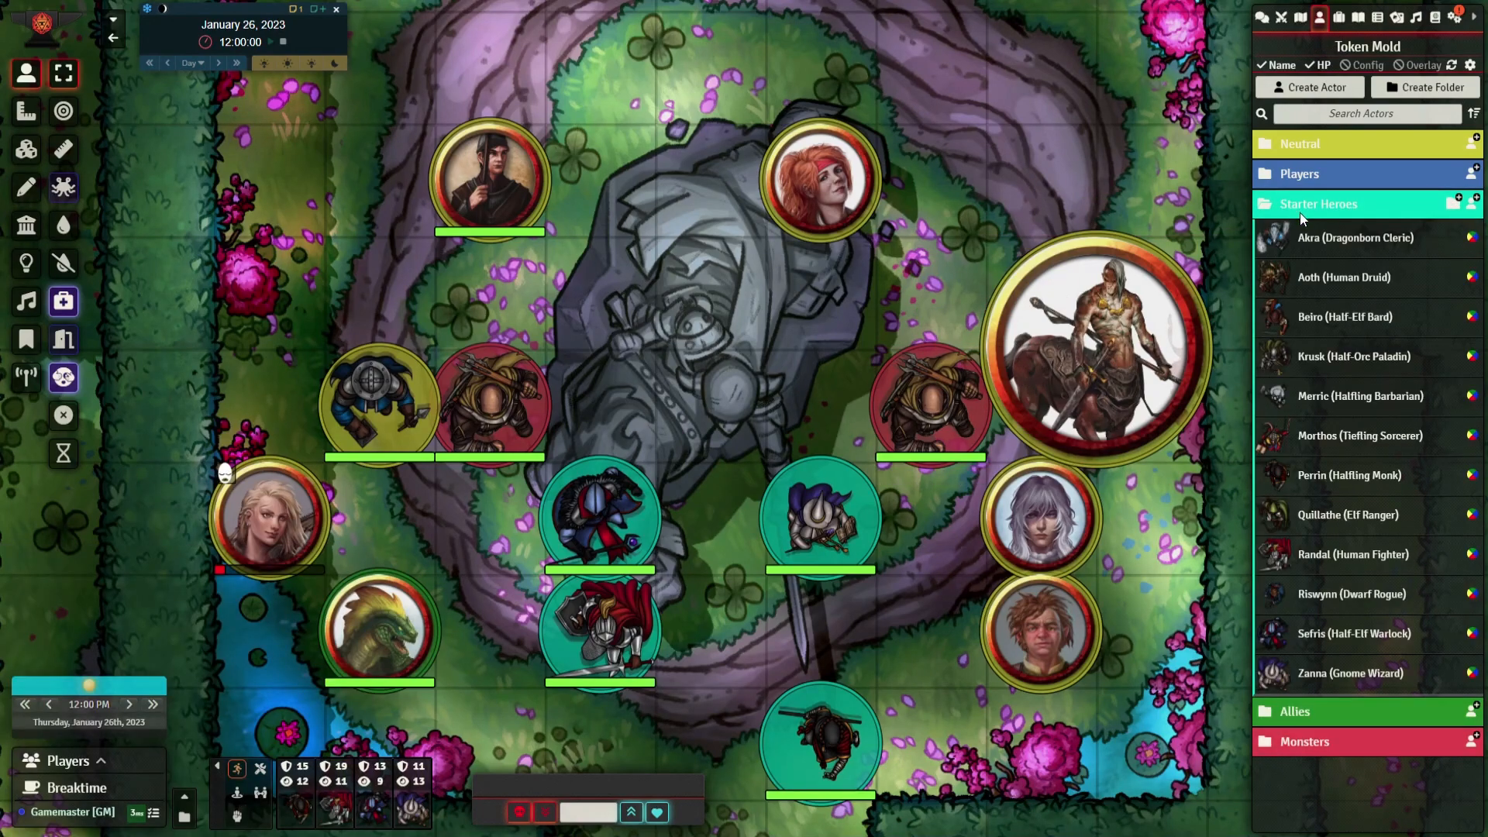
left_click(1314, 671)
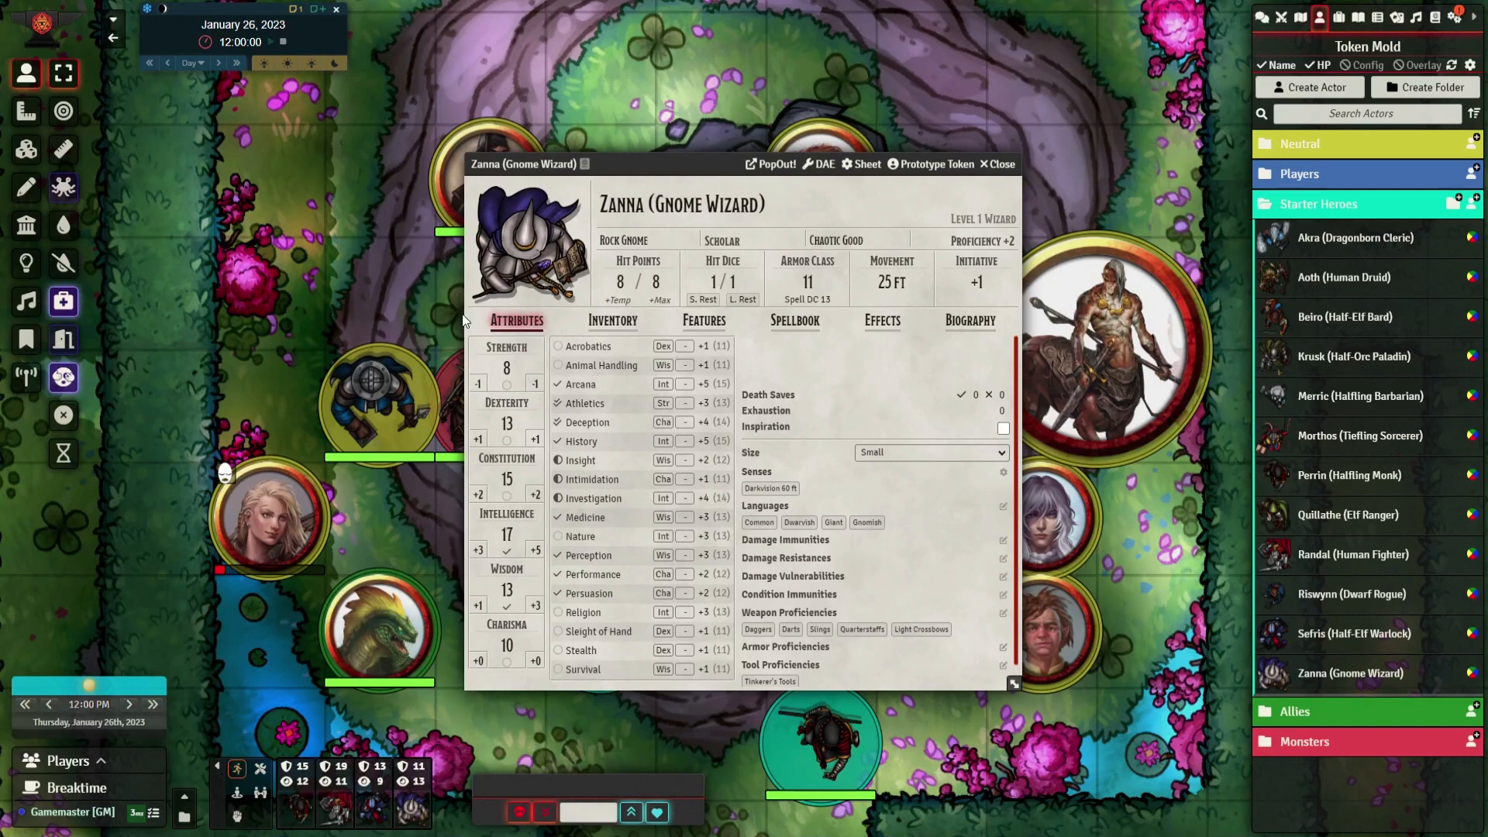
Try a Strength score of 12 and set it back to 8, and re-enter the Dexterity score as 13
left_click(510, 370)
type("12")
double_click(511, 368)
type("8")
left_click(512, 424)
type("16")
key("BackSpace")
type("3")
Turn saving throw proficiency on for Constitution, Dexterity and Strength, and switch all three off again
left_click(507, 497)
left_click(507, 439)
left_click(508, 386)
left_click(507, 385)
left_click(507, 439)
left_click(507, 496)
Set expertise in Deception and half proficiency in Insight, Intimidation, Investigation and Nature
left_click(559, 462)
left_click(558, 480)
left_click(558, 480)
left_click(558, 423)
left_click(558, 403)
left_click(557, 536)
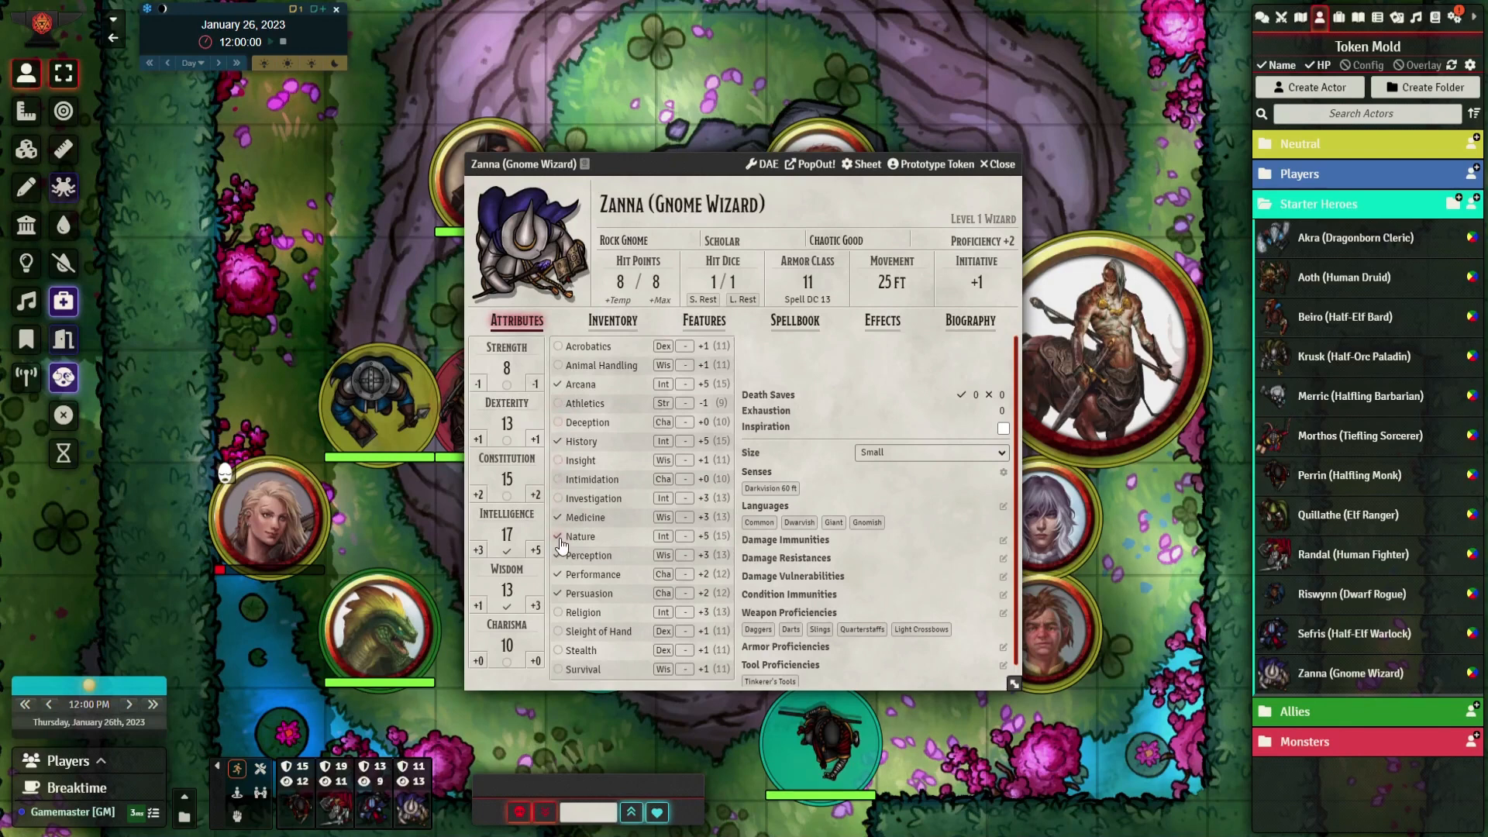
left_click(557, 537)
left_click(558, 499)
left_click(558, 499)
left_click(558, 461)
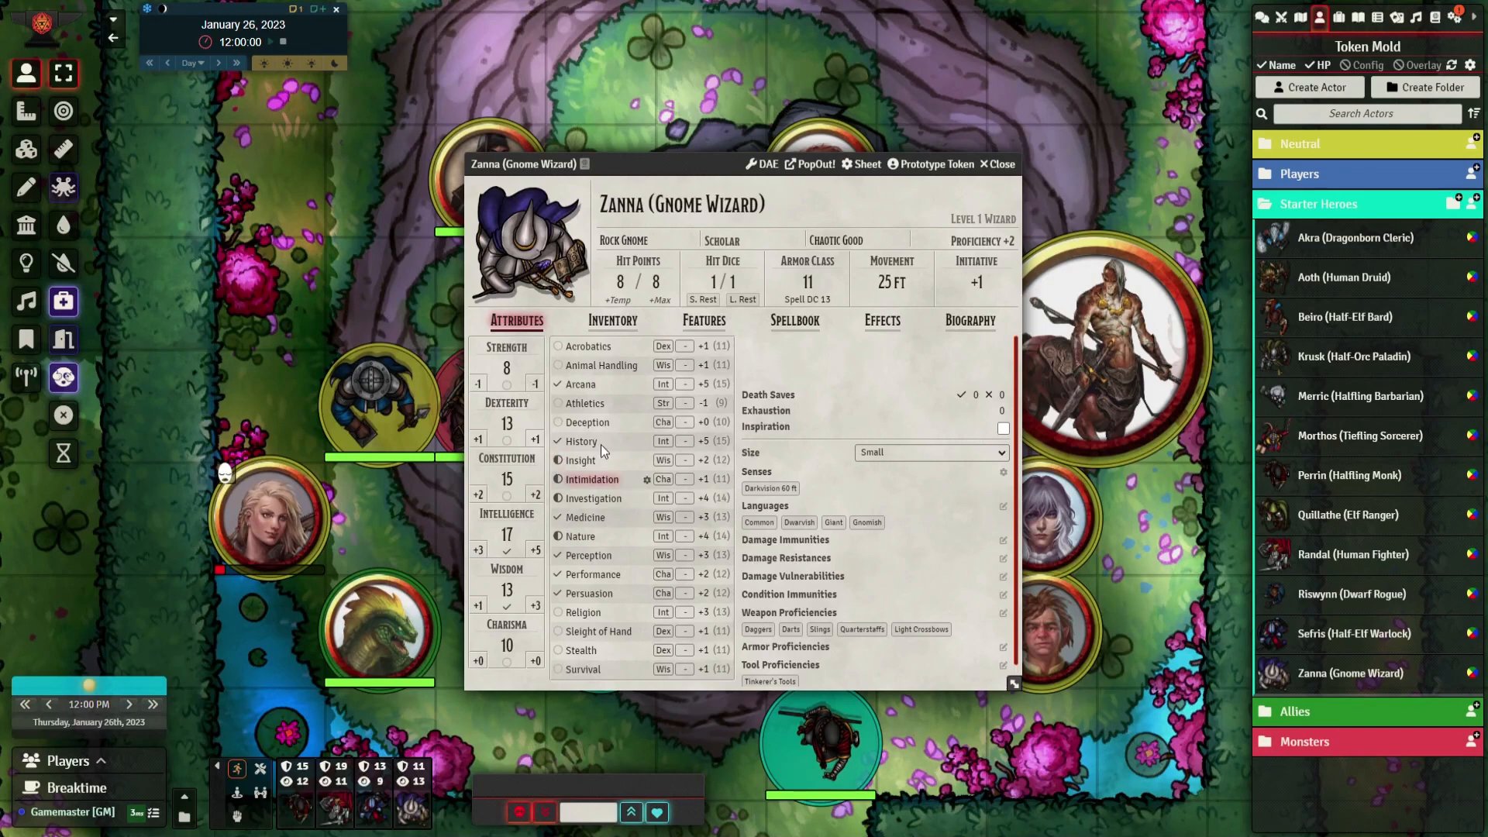
left_click(558, 423)
Open the character's race, alignment and name fields for editing without changing them
left_click(666, 241)
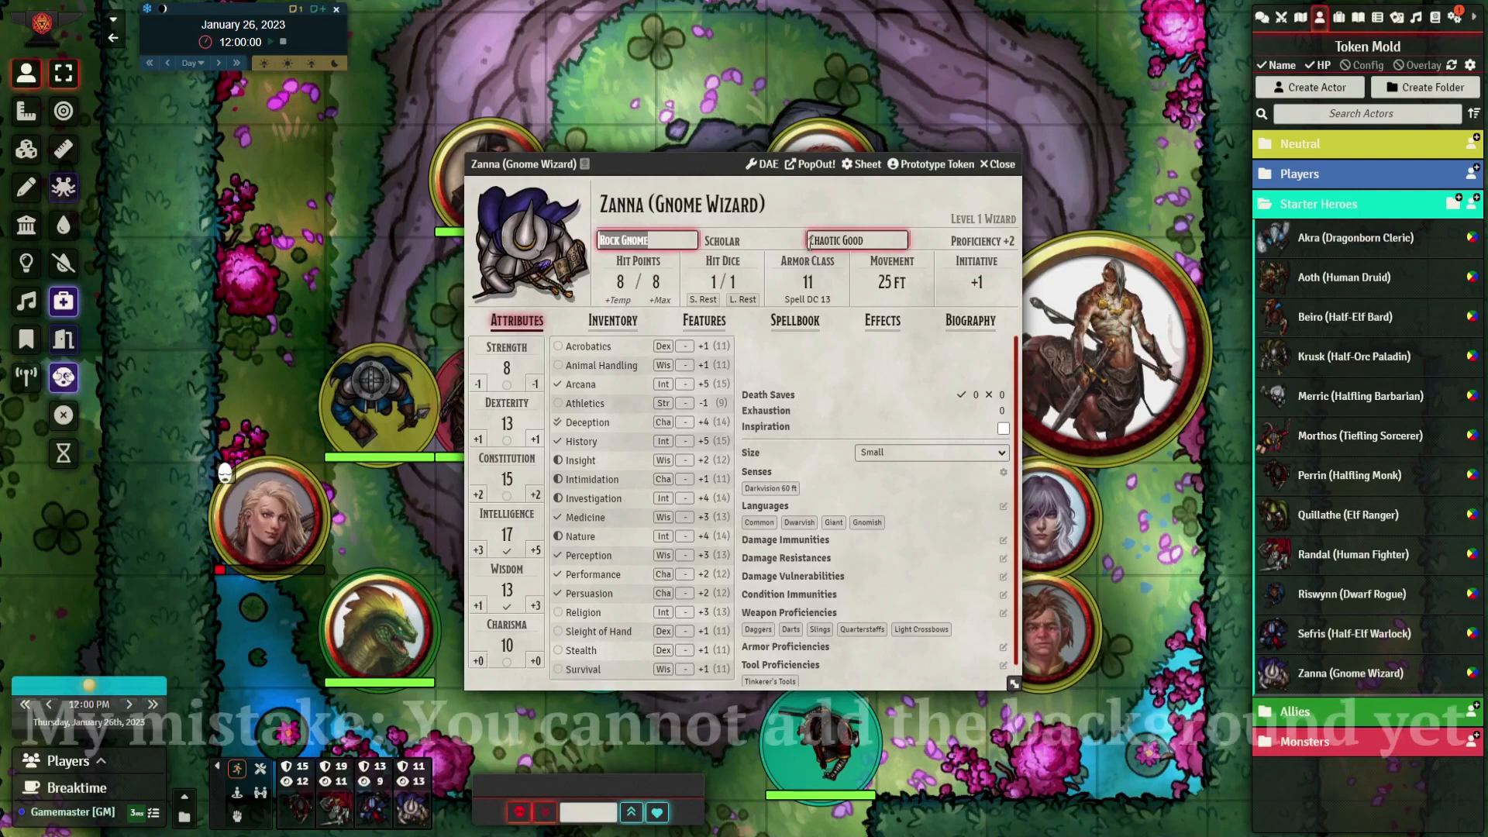
left_click(831, 239)
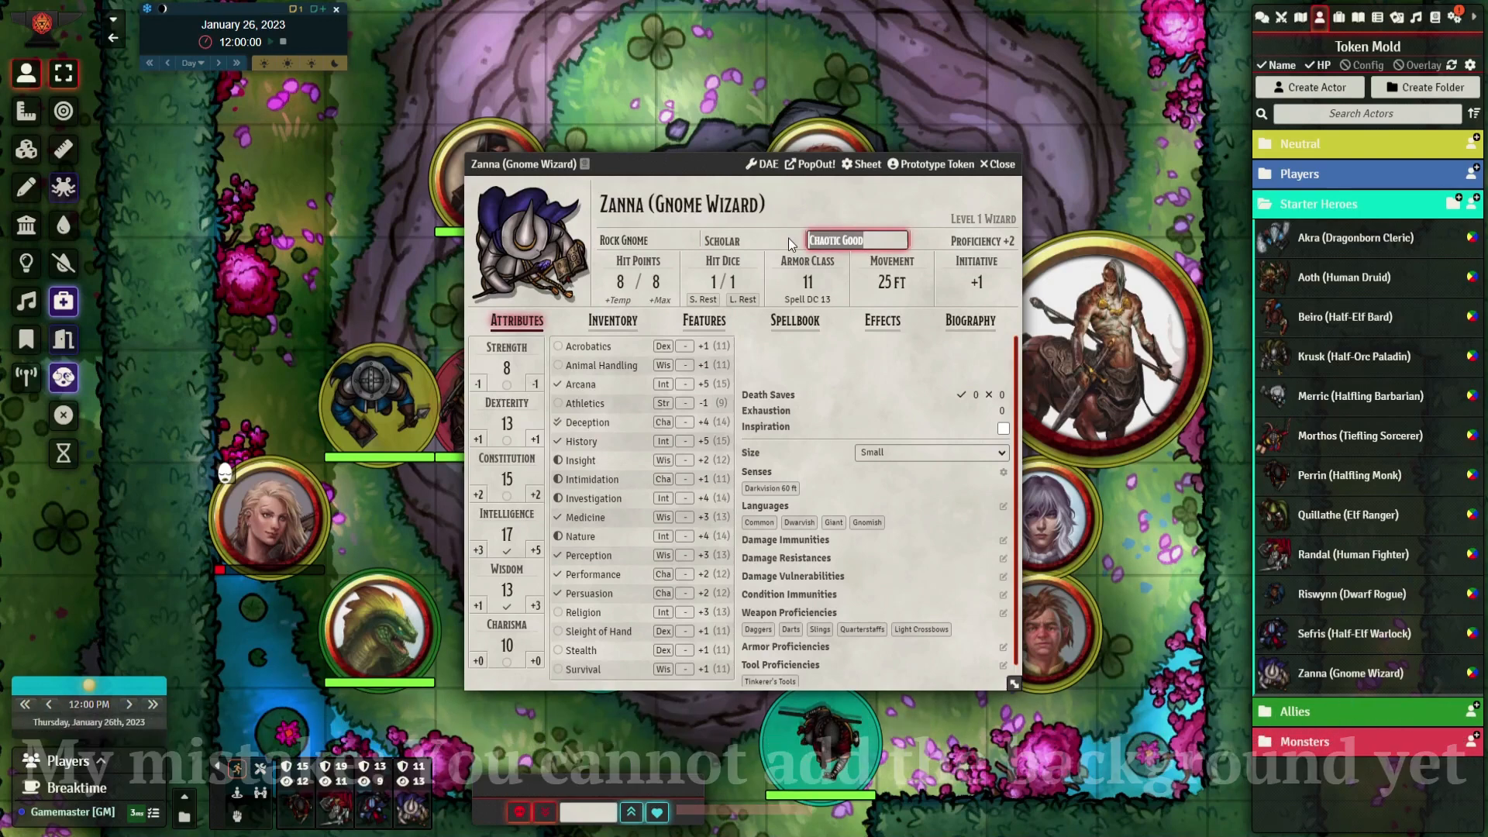
left_click(722, 207)
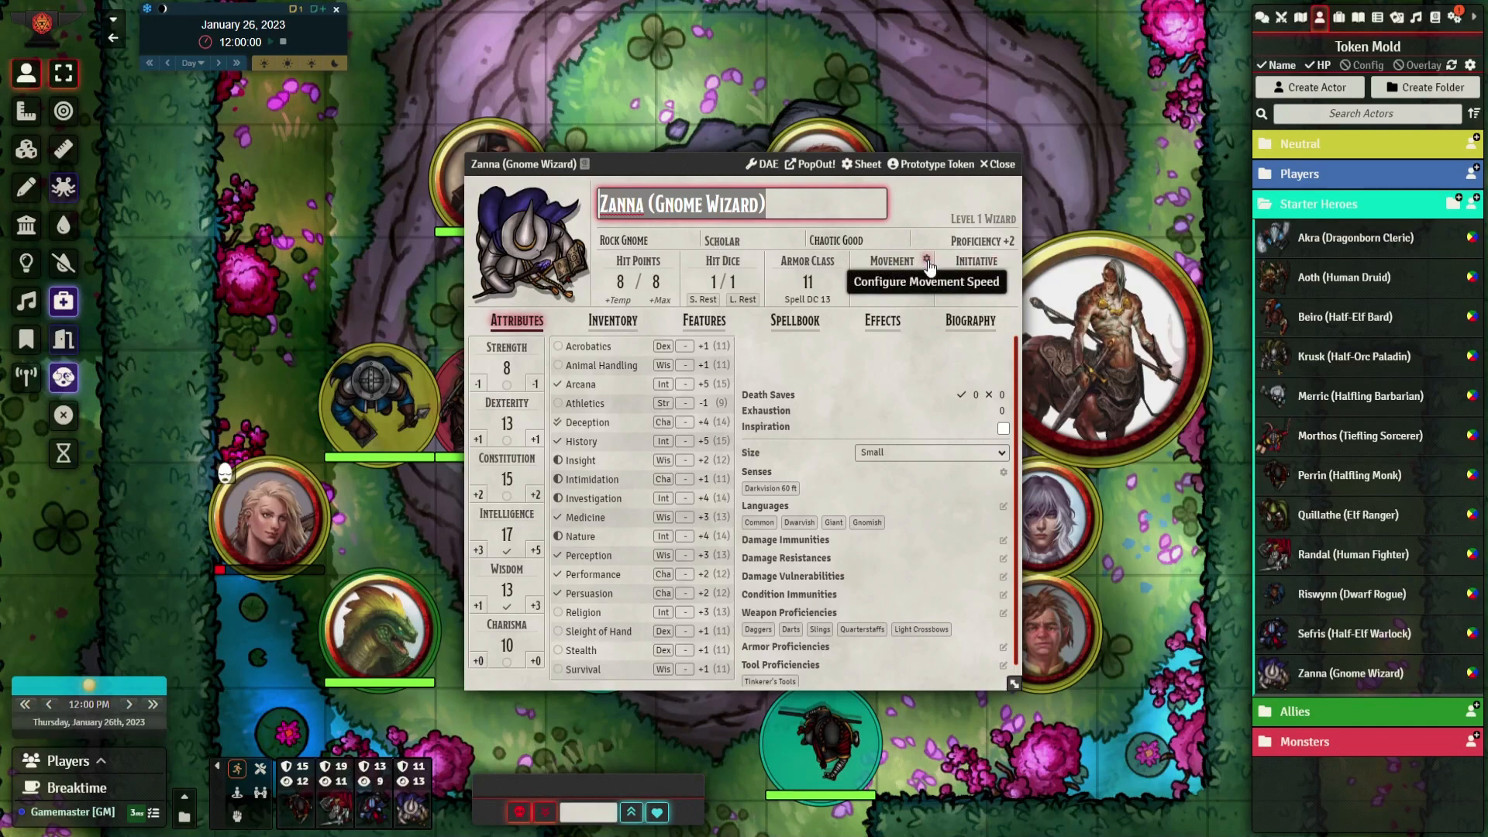
View the configuration options for the character's movement speed and initiative, closing both without changes
left_click(927, 261)
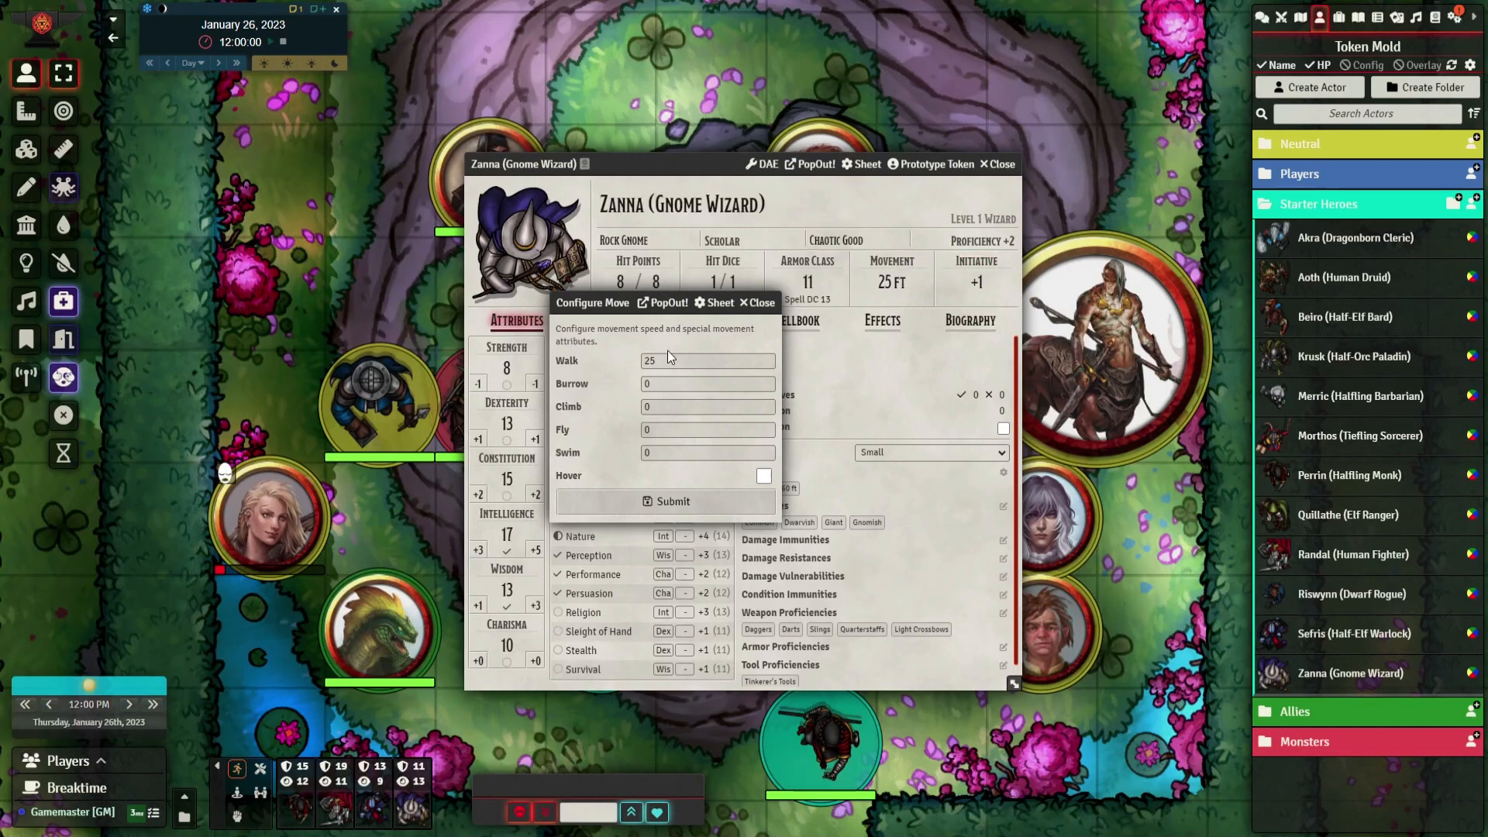
left_click(763, 304)
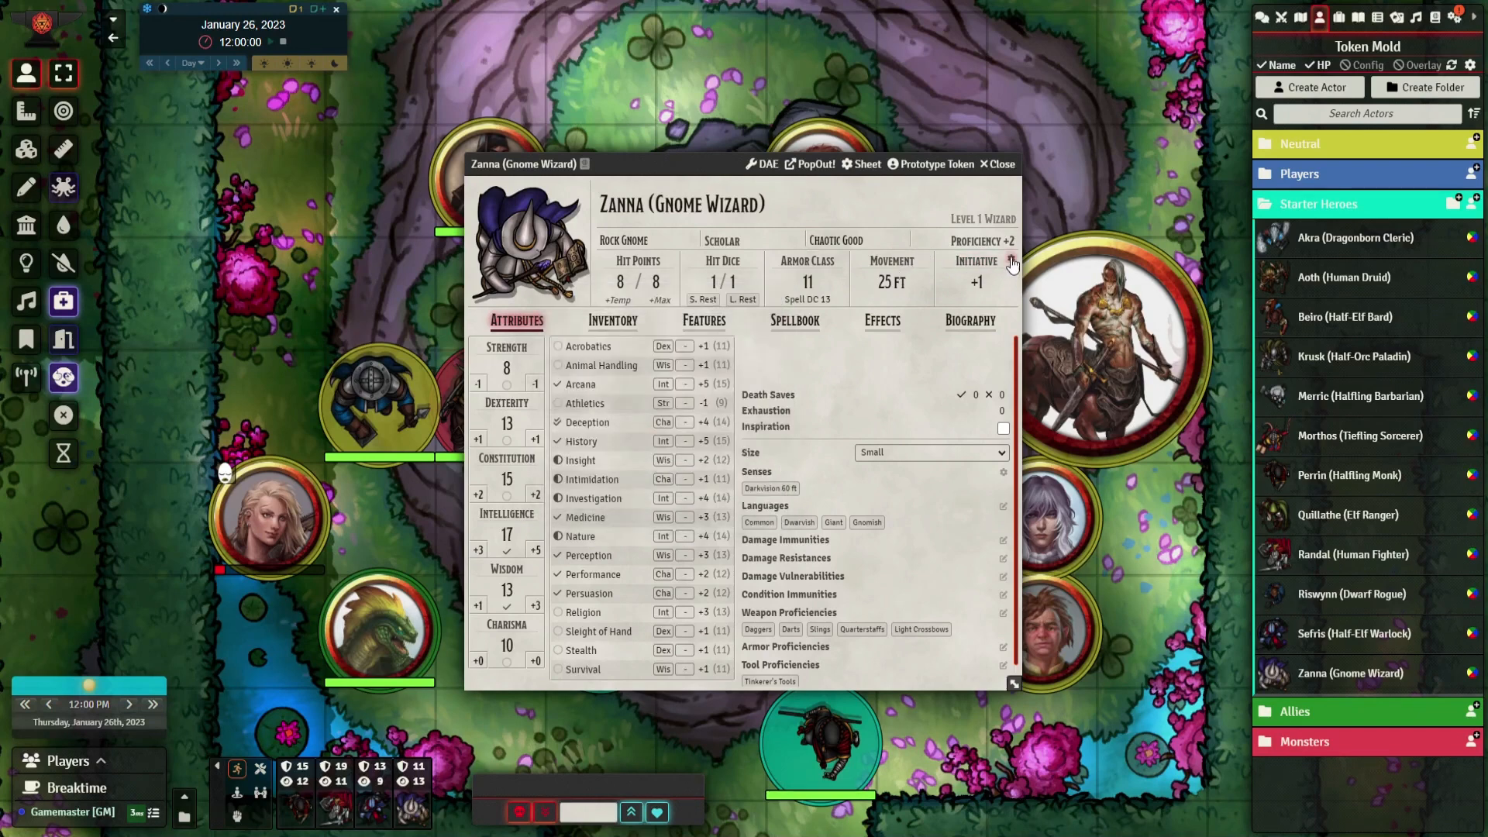
left_click(1011, 260)
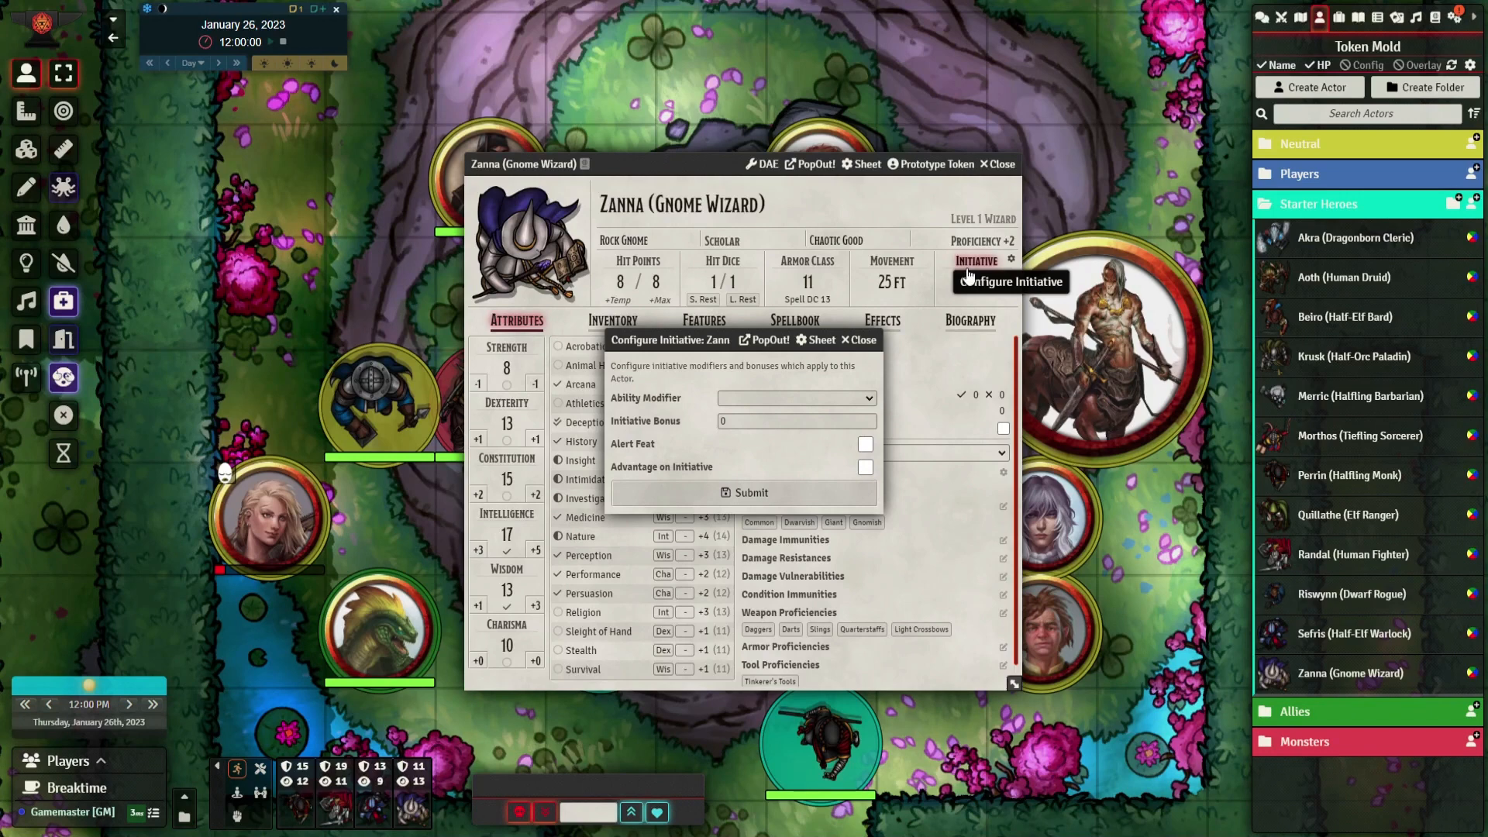
left_click_drag(768, 340, 728, 320)
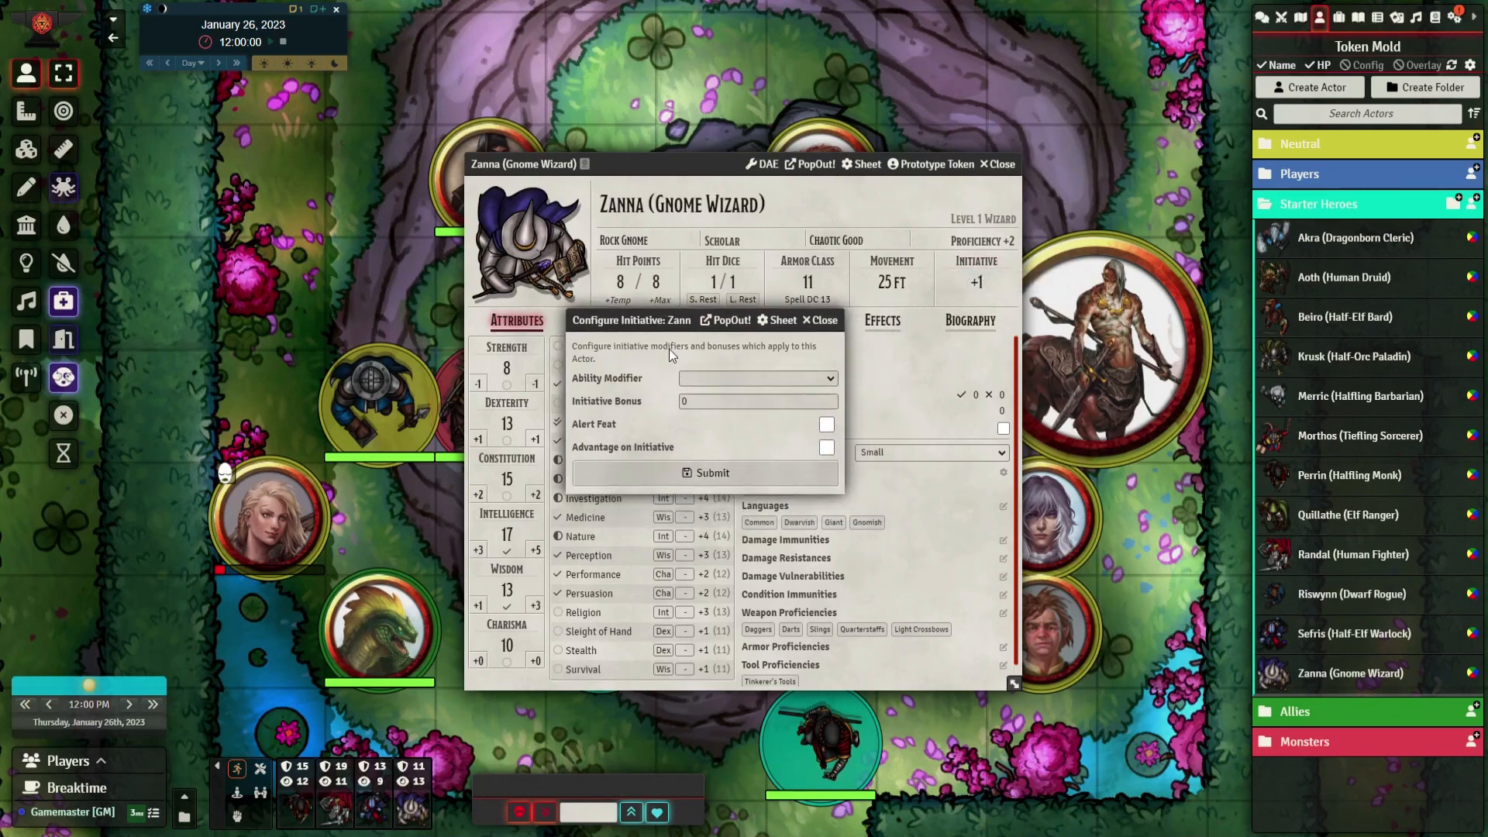
left_click(823, 320)
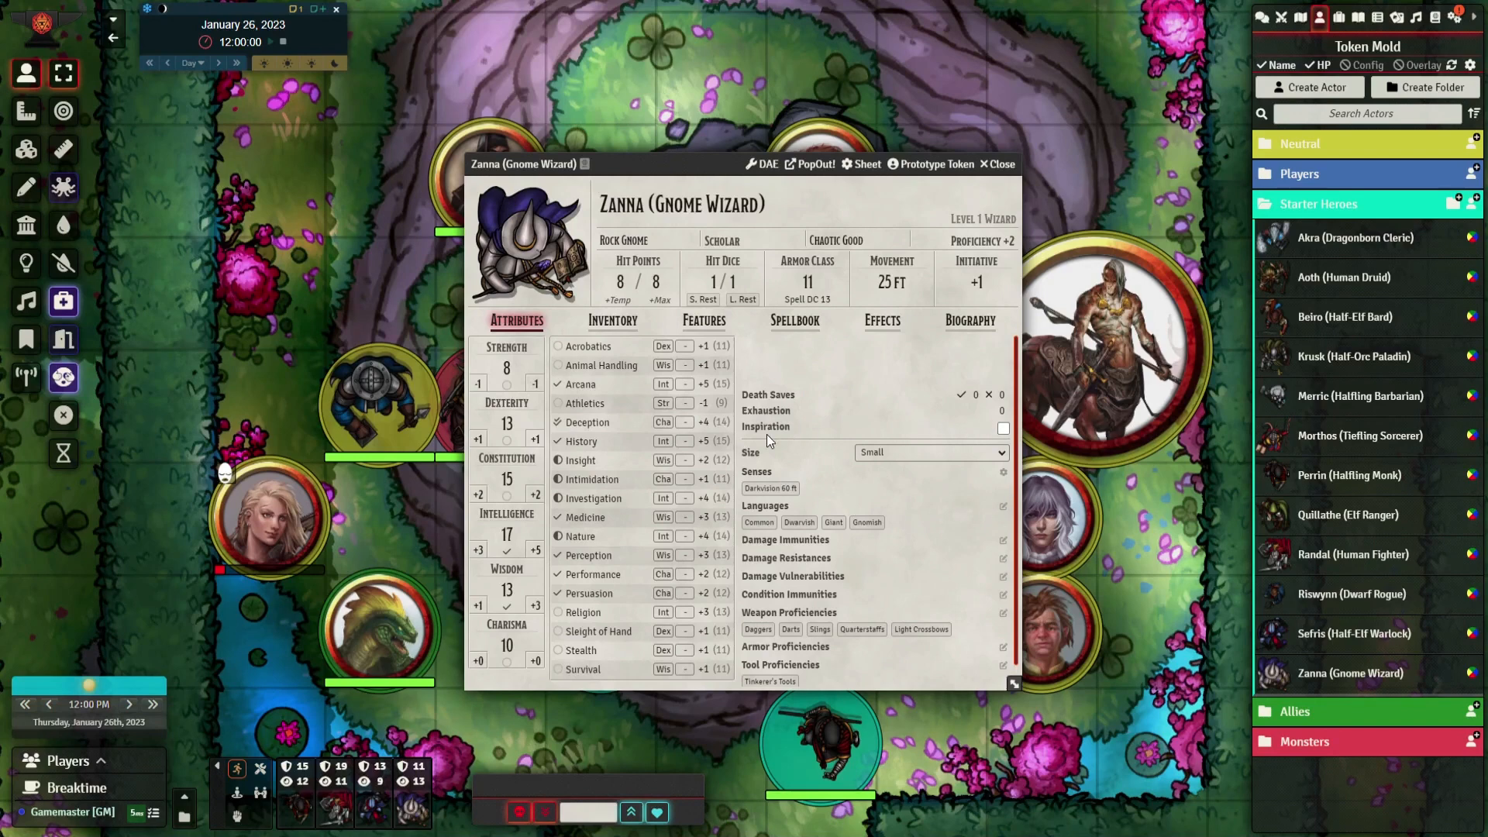
View the character's size options and senses configuration, leaving both as they are
left_click(902, 453)
left_click(904, 407)
left_click(1004, 473)
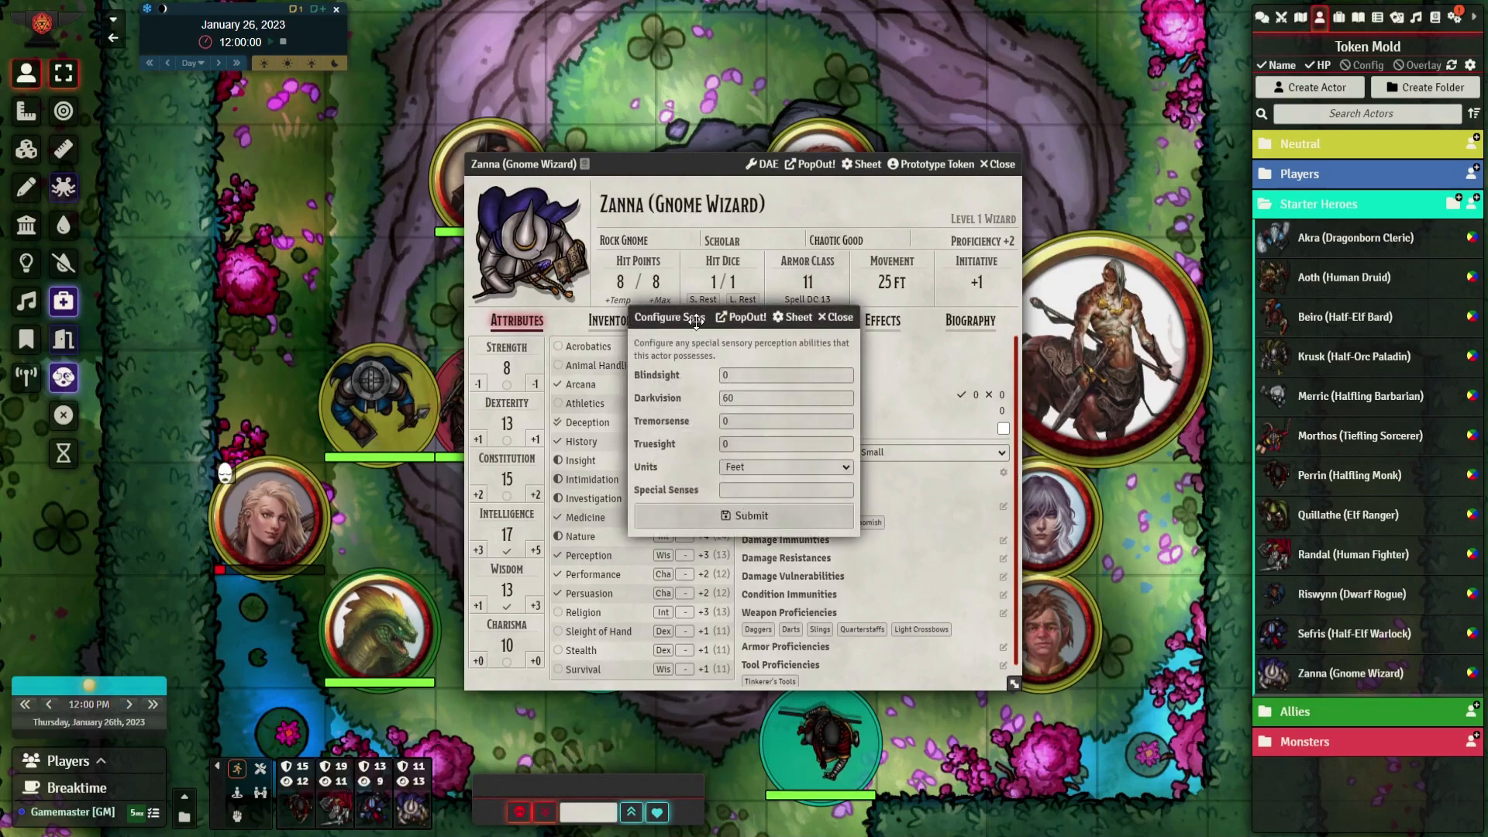
left_click_drag(695, 320, 591, 358)
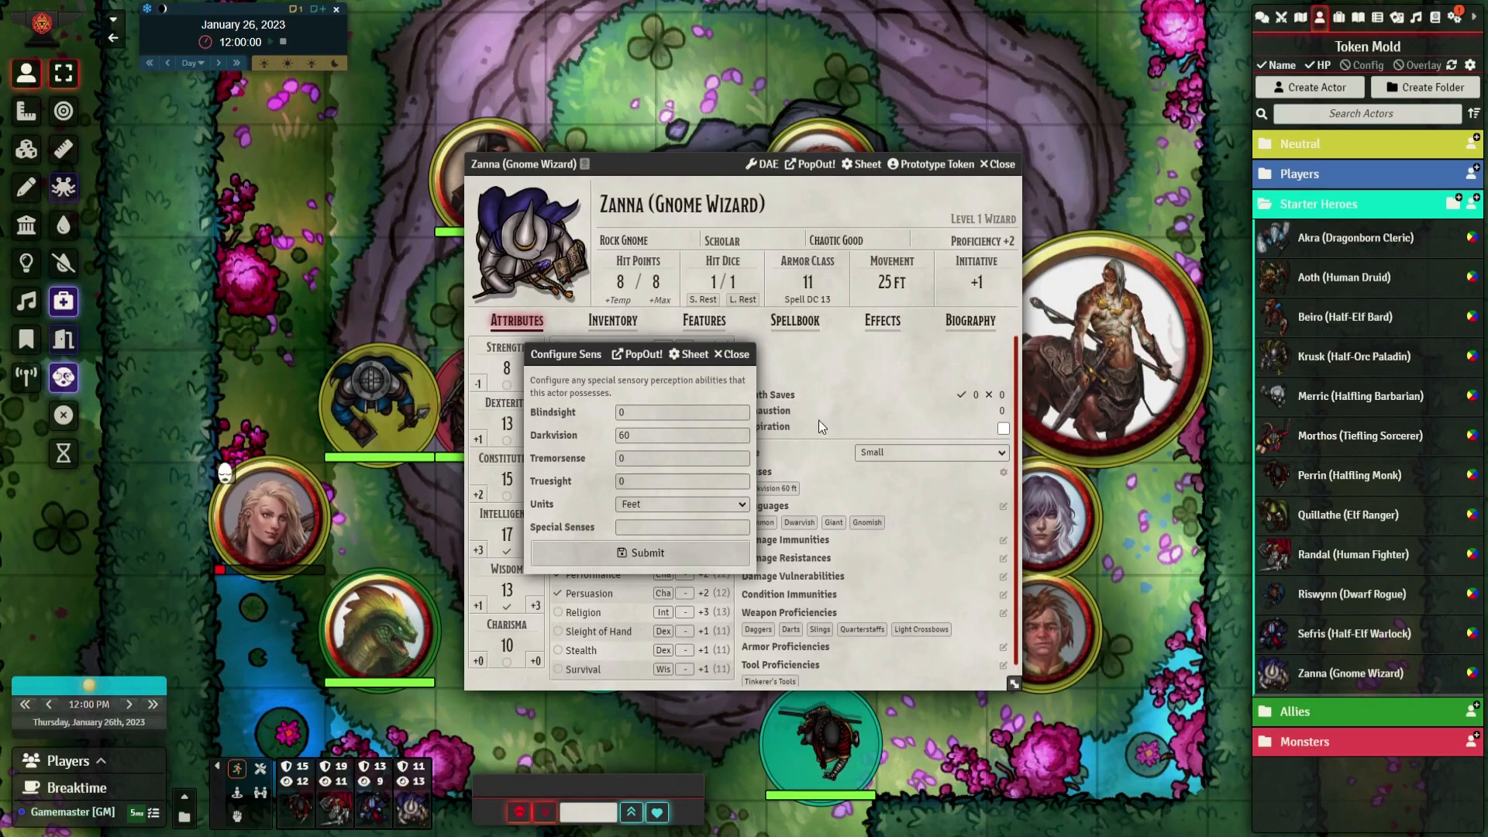
left_click(732, 354)
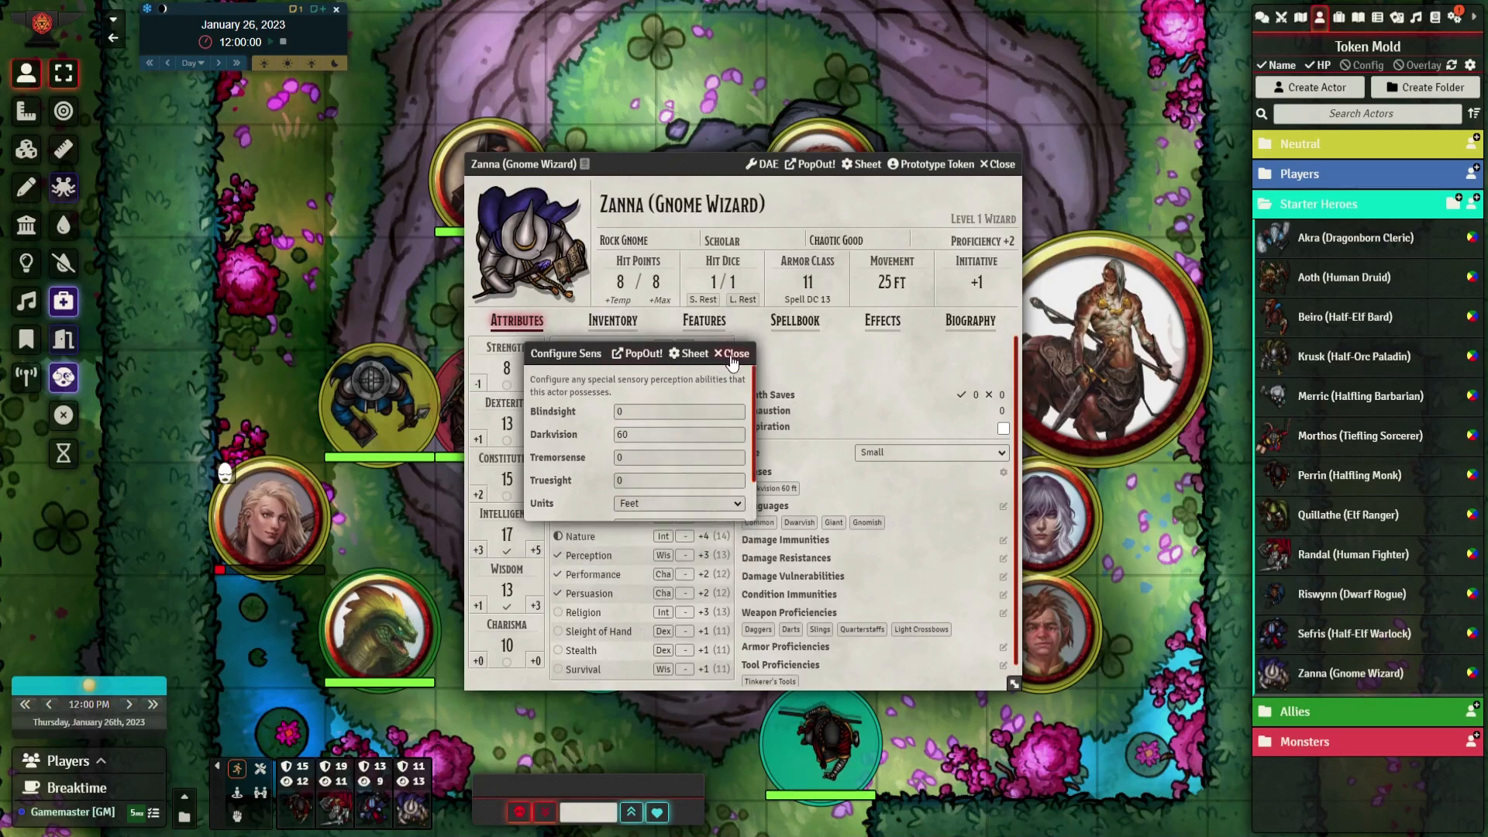
View the selection lists for languages, damage immunities and weapon proficiencies, closing each without changes
left_click(1004, 508)
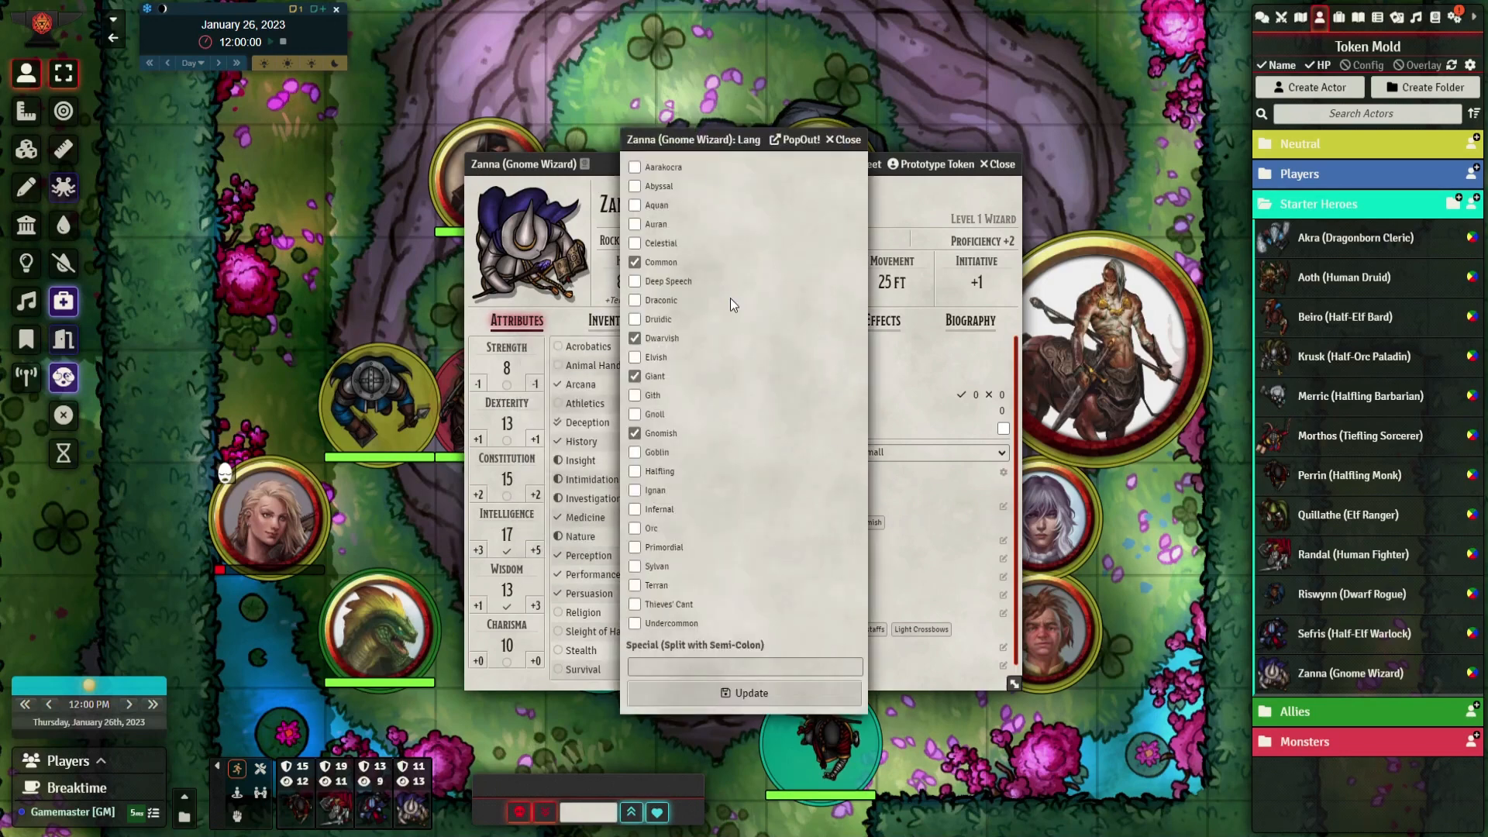
left_click_drag(709, 138, 537, 139)
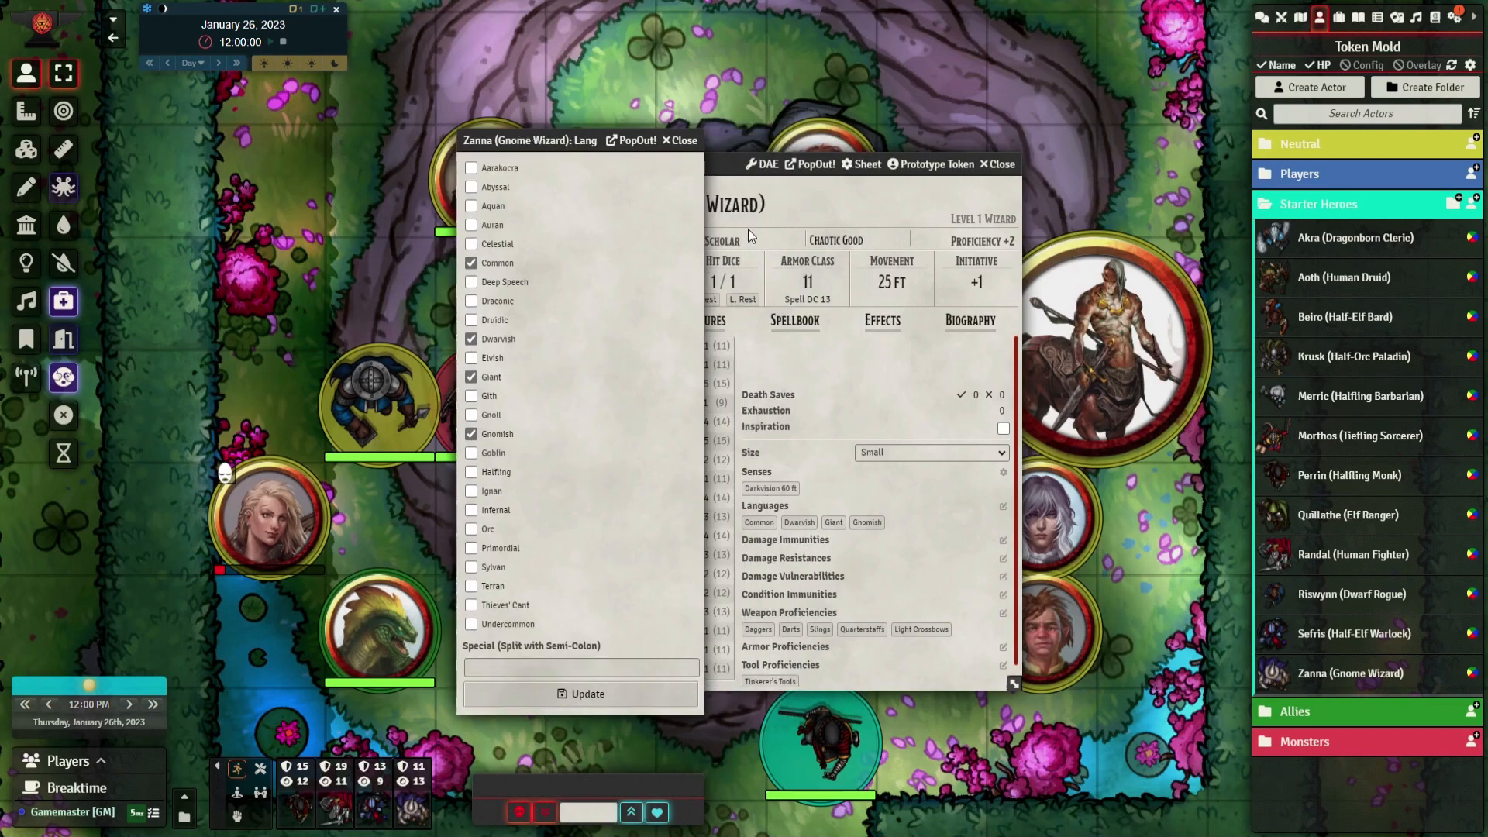
left_click(680, 140)
left_click(1003, 542)
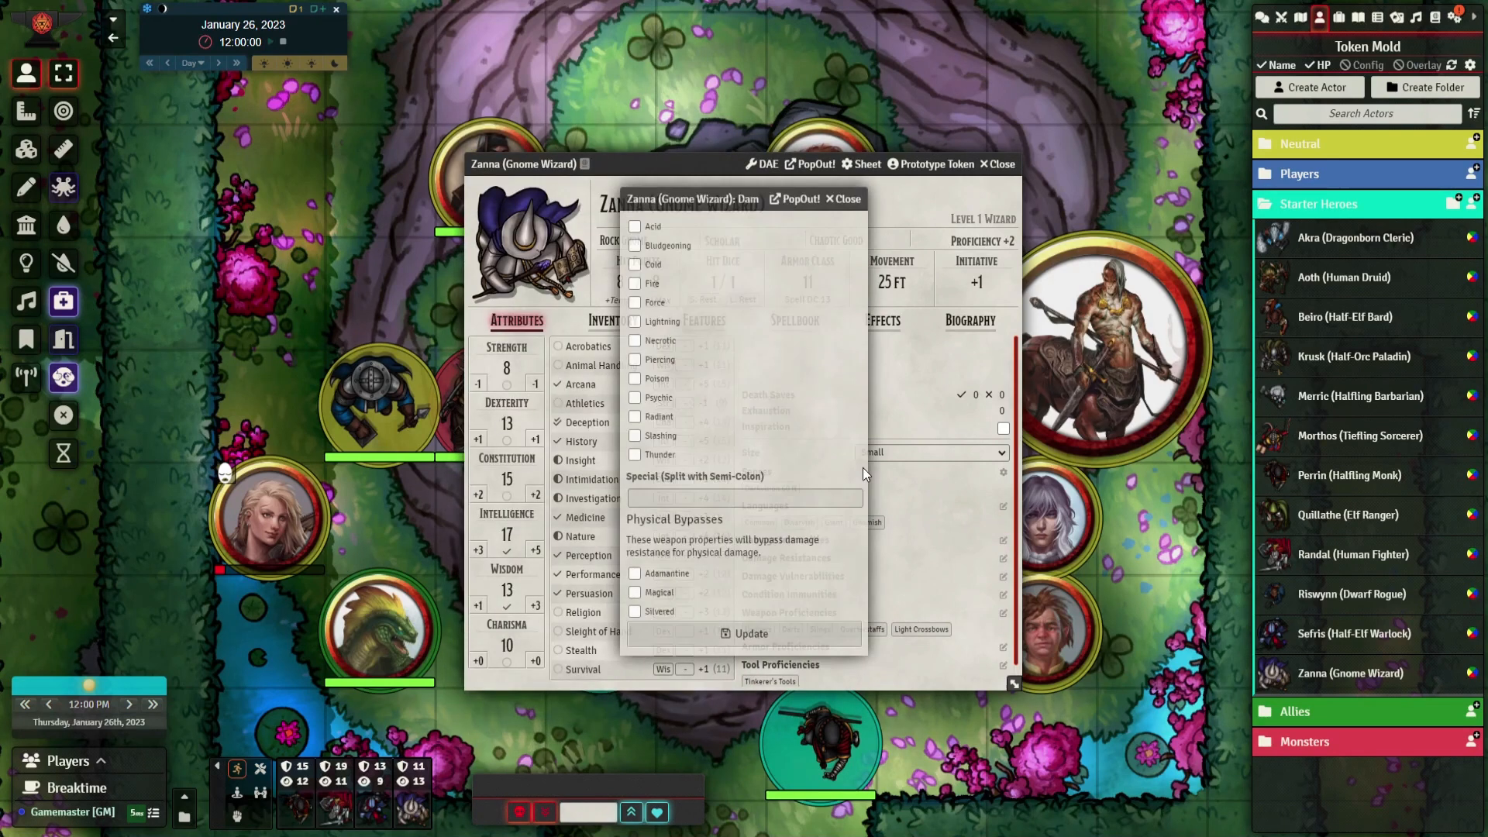
left_click(844, 198)
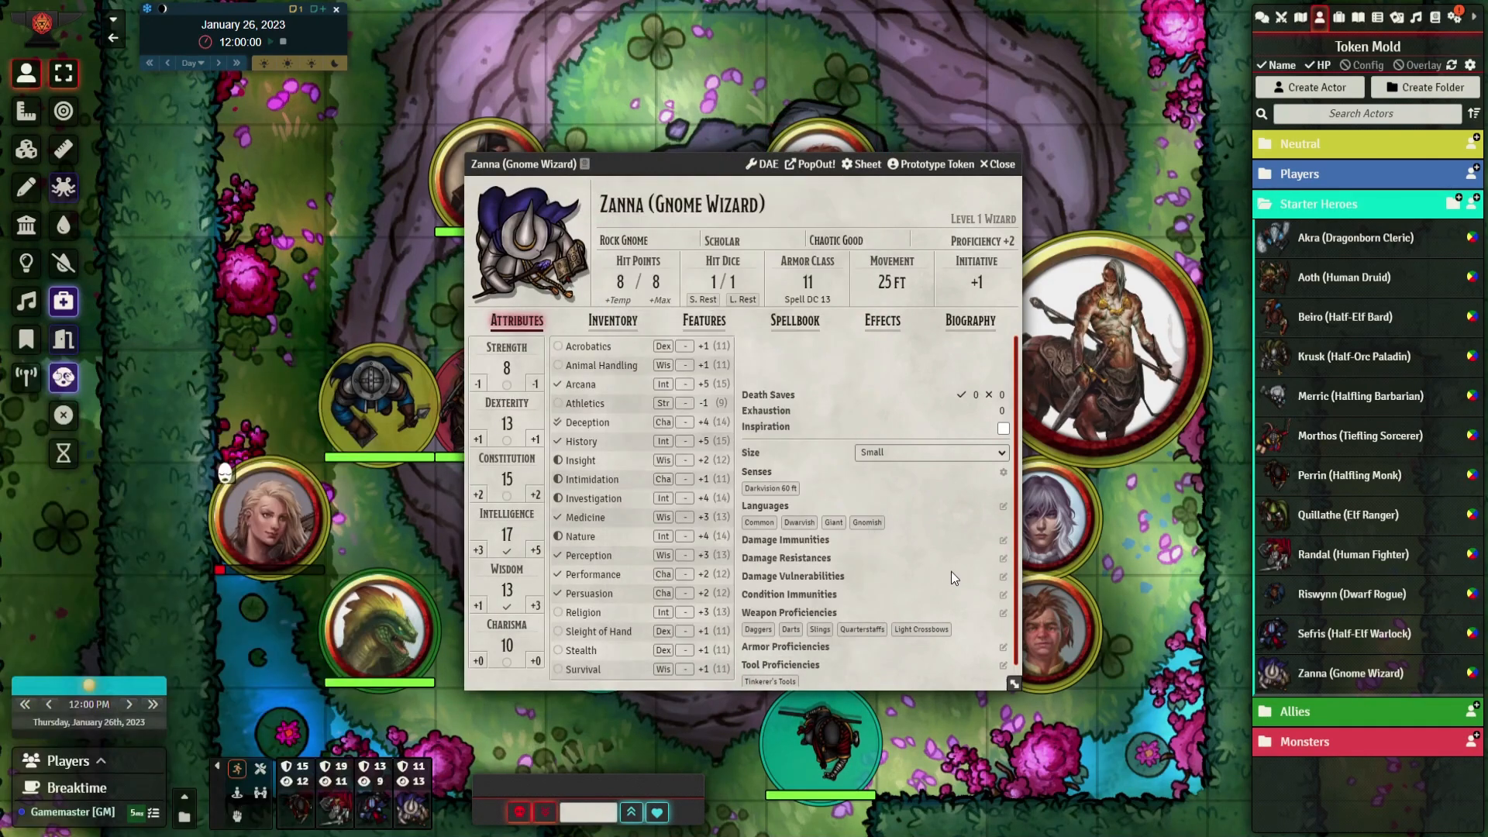
left_click(1003, 613)
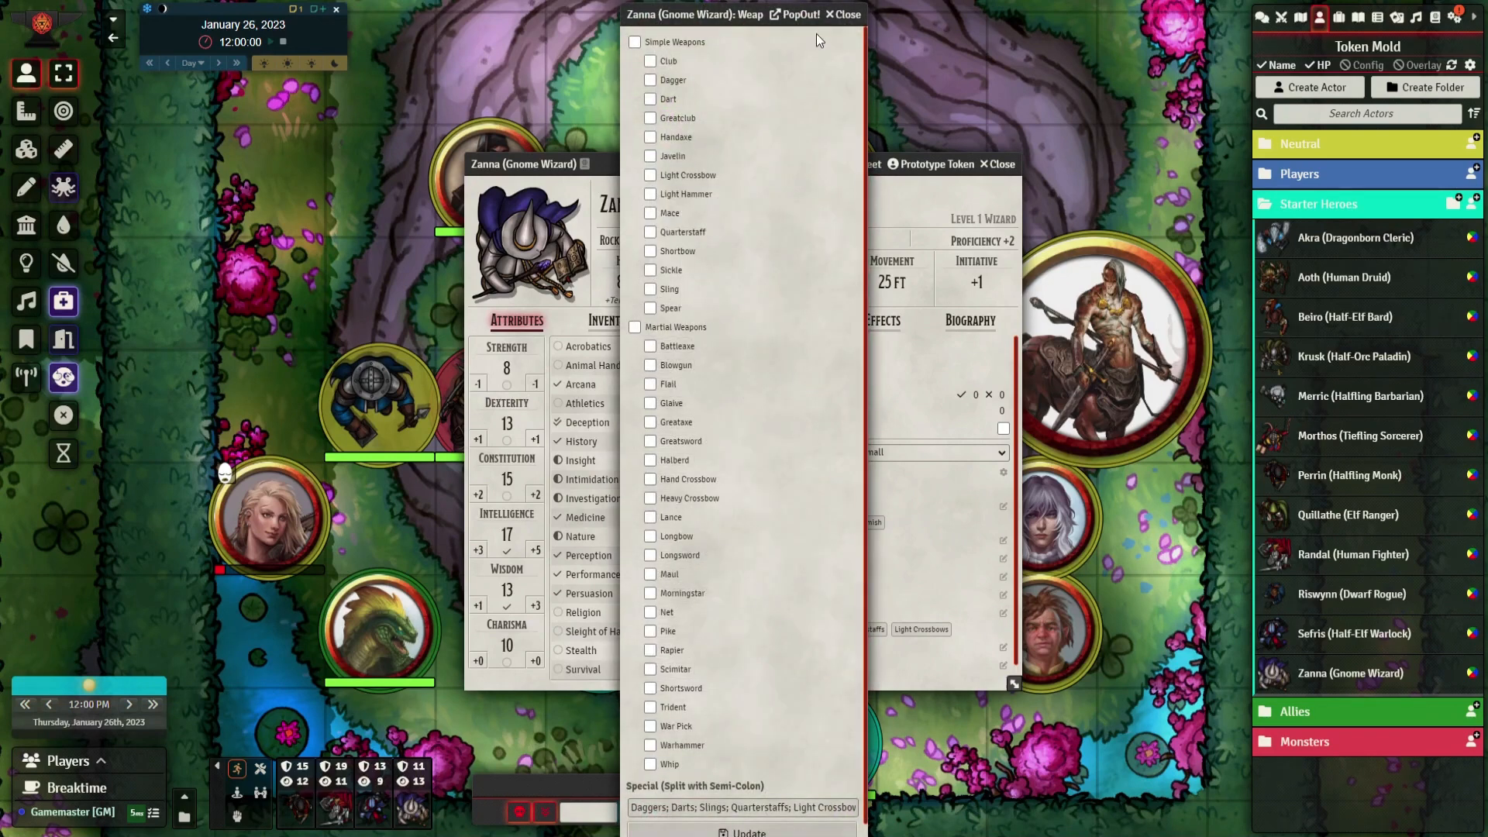
left_click(842, 15)
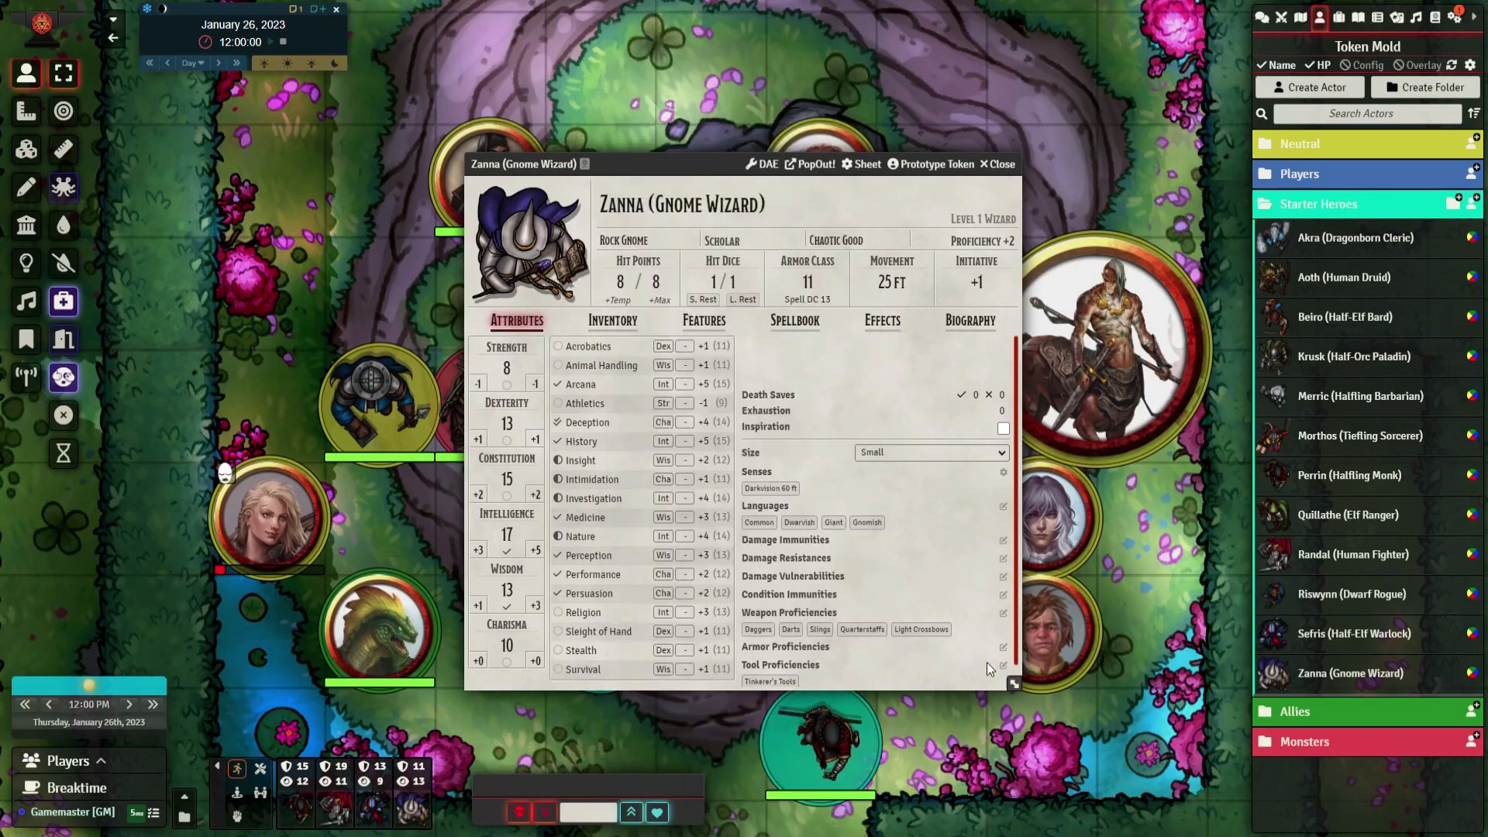
Enlarge the character sheet window and show the character's features
scroll(960, 636, "down", 1)
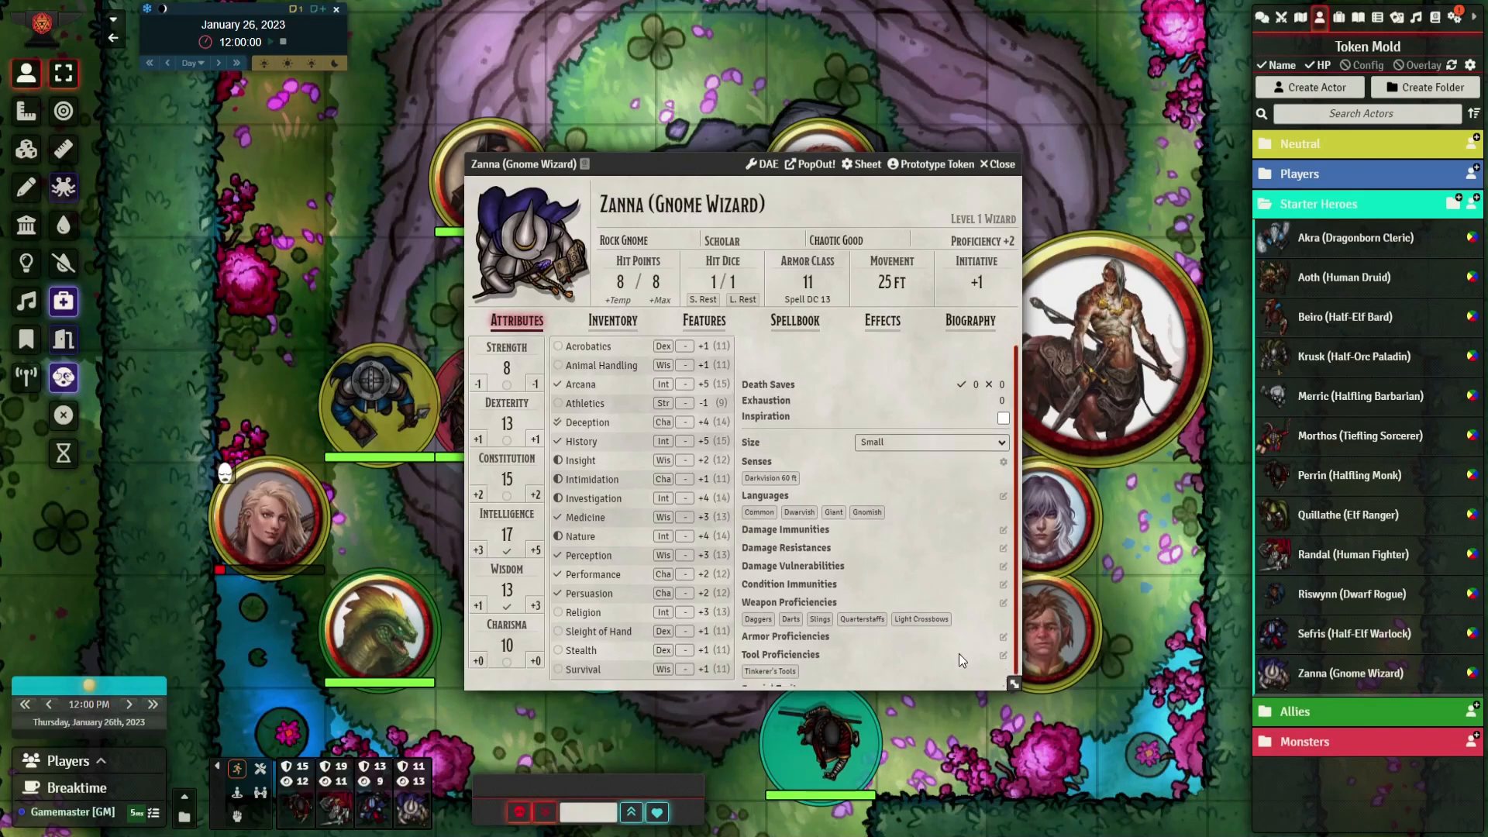
left_click_drag(1011, 681, 1096, 746)
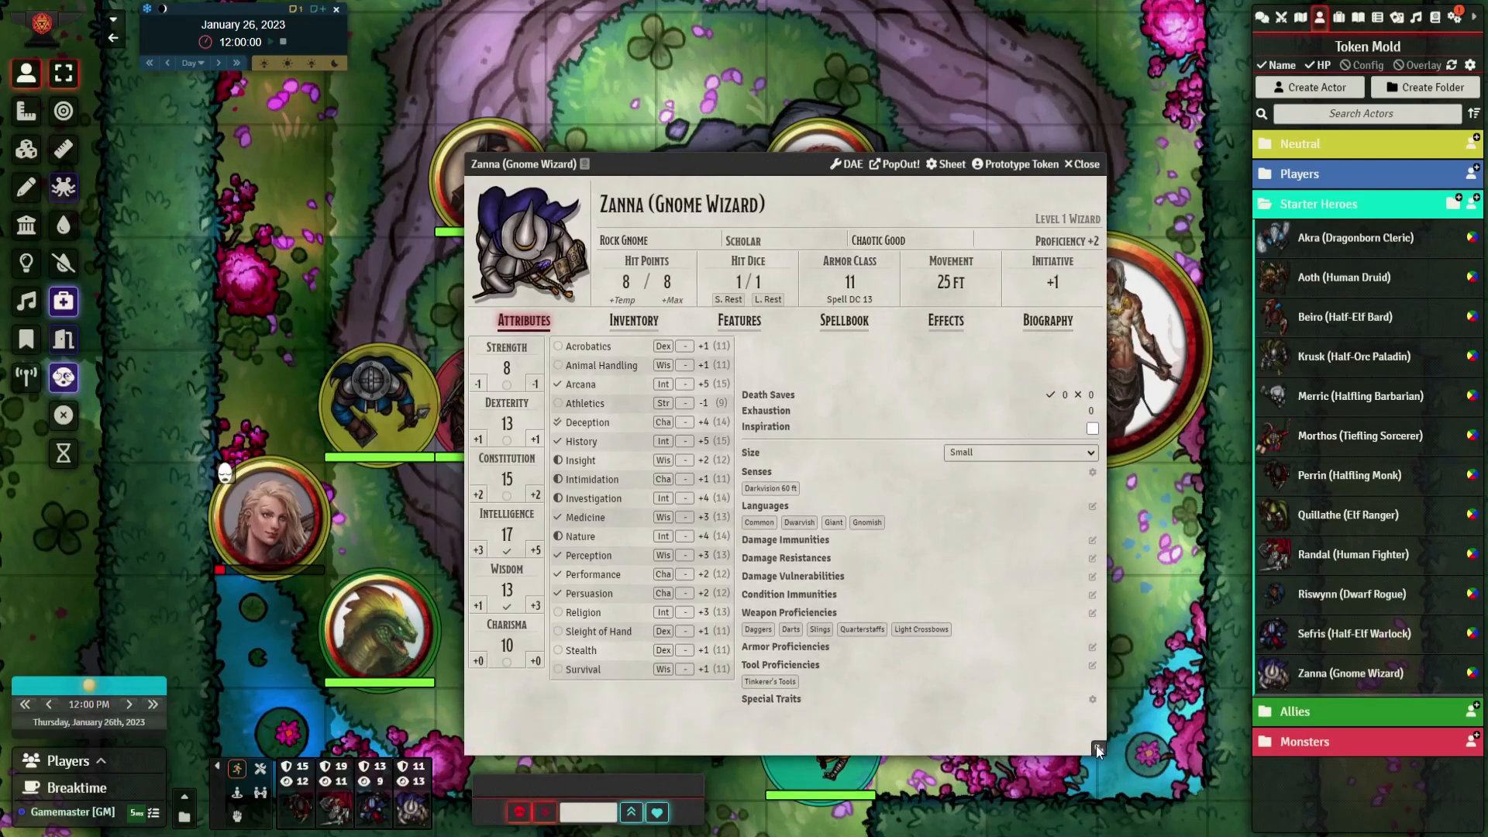
left_click(741, 324)
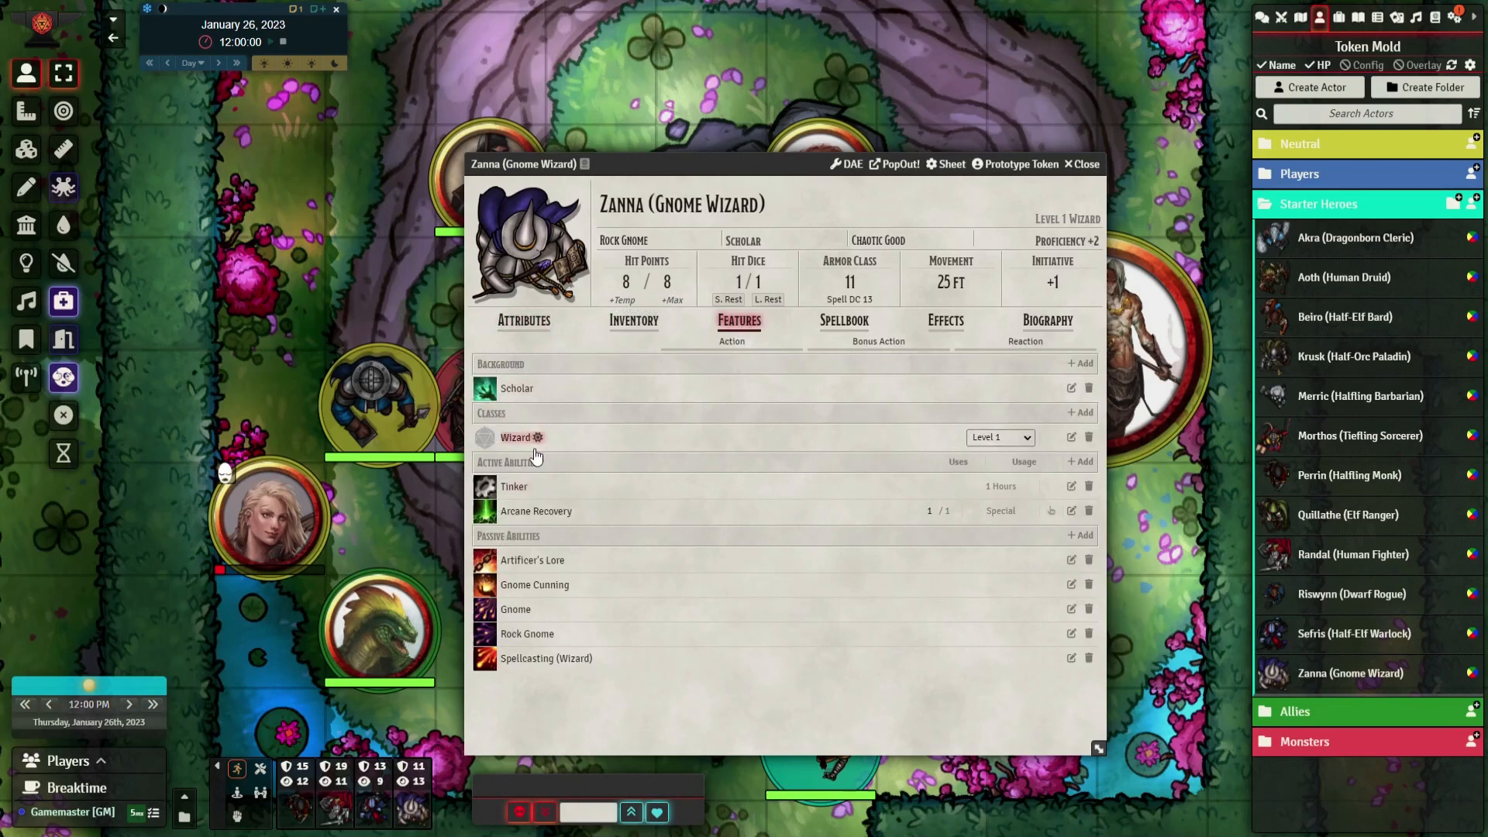
Open the Classes (SRD) compendium from the Default compendium folder
left_click(1437, 18)
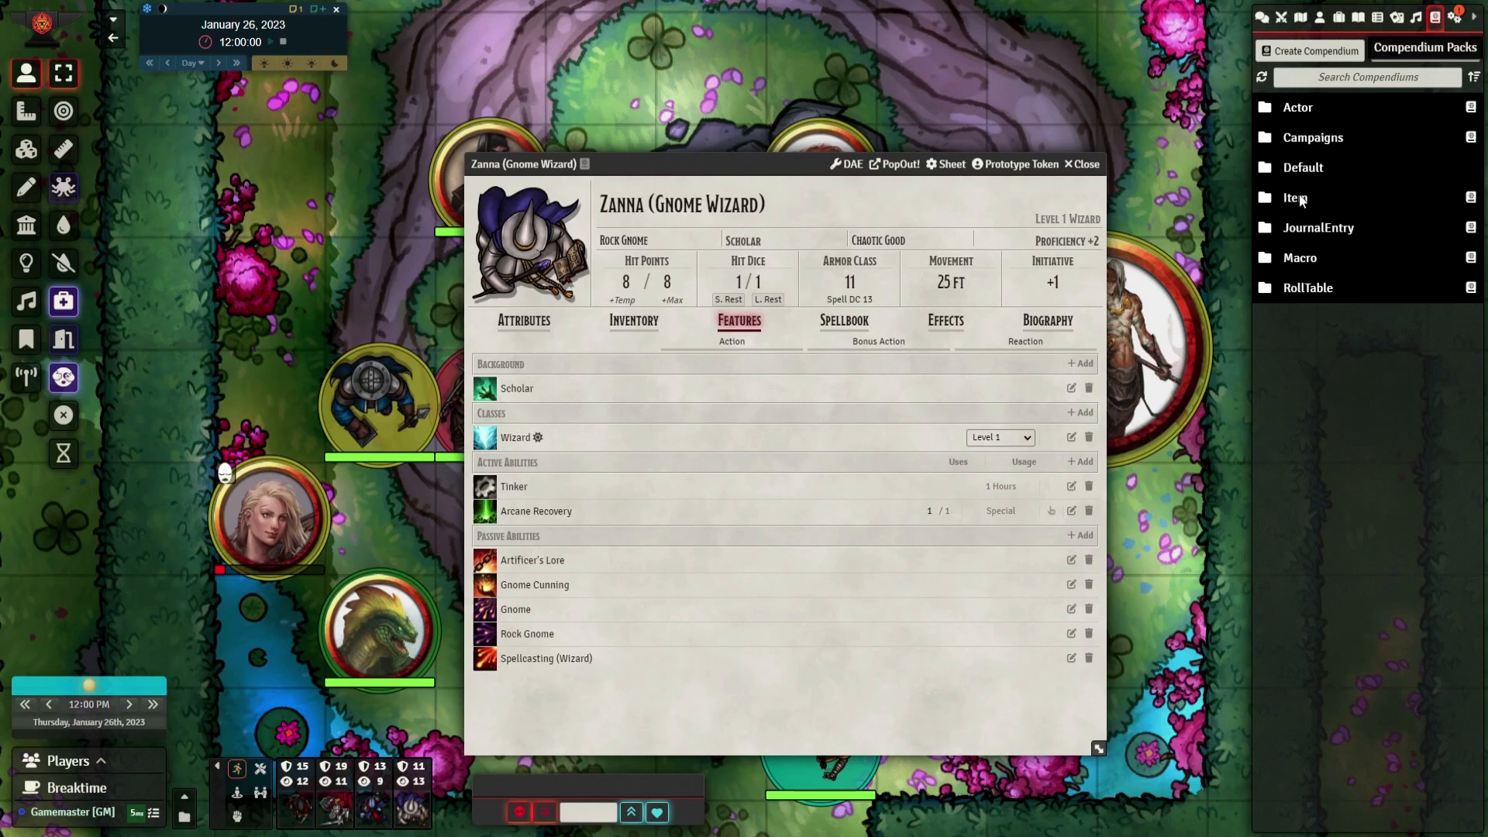
left_click(1295, 198)
left_click(1302, 168)
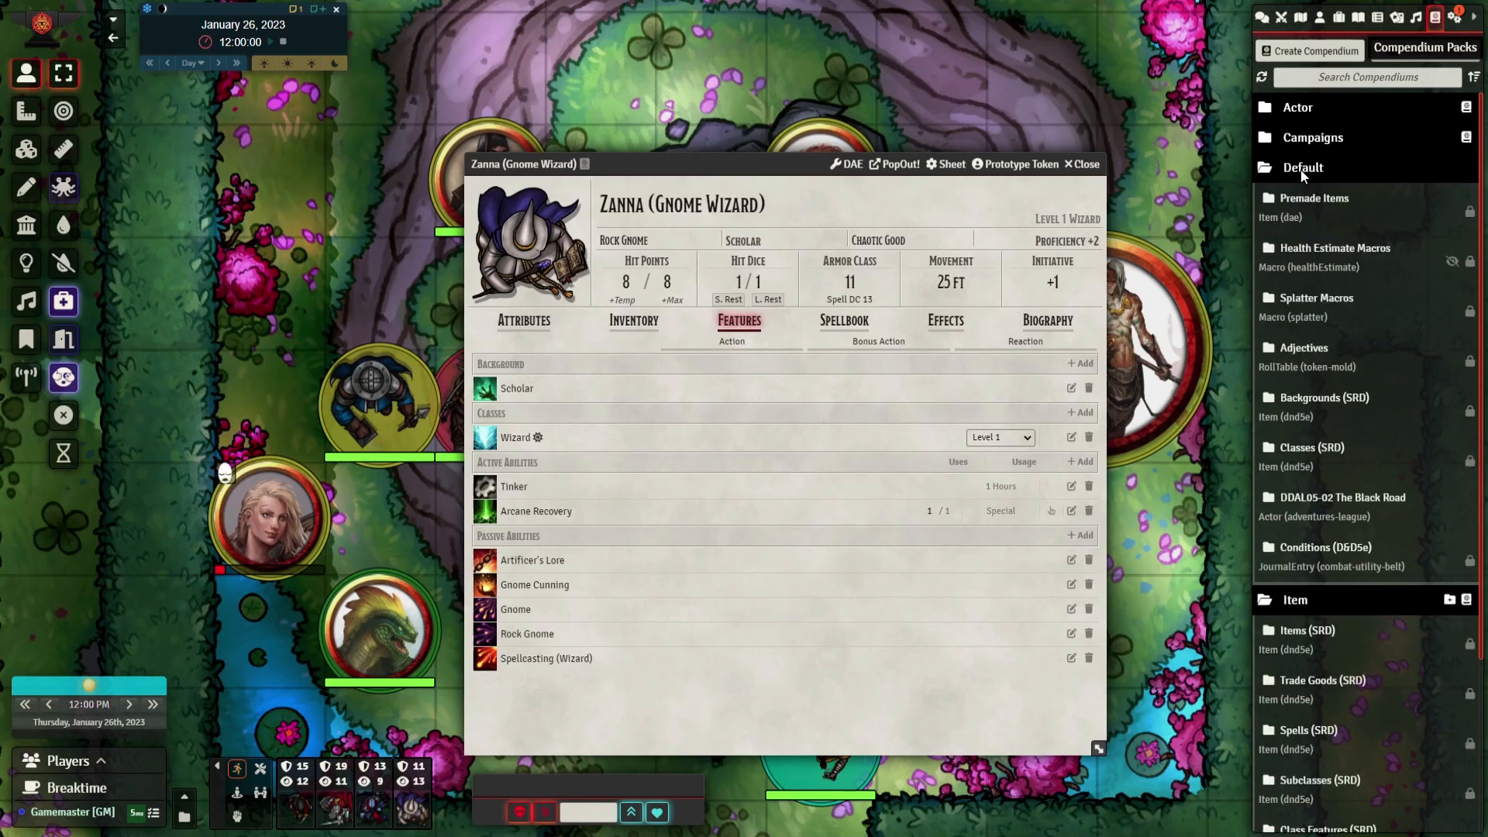
left_click(1320, 449)
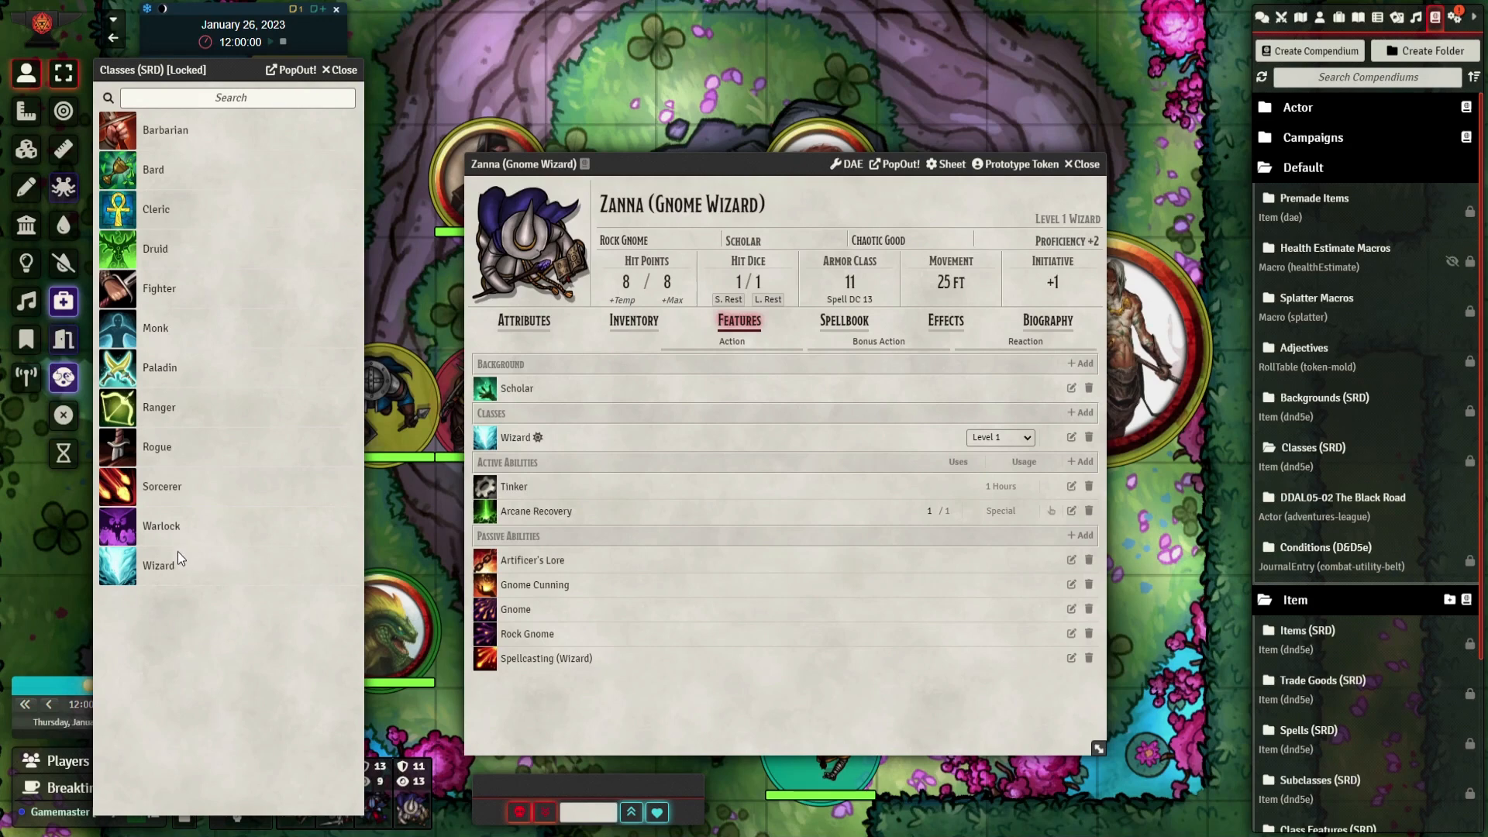
Add the Wizard class from the compendium to the character and stop its level advancement
left_click_drag(305, 558, 646, 415)
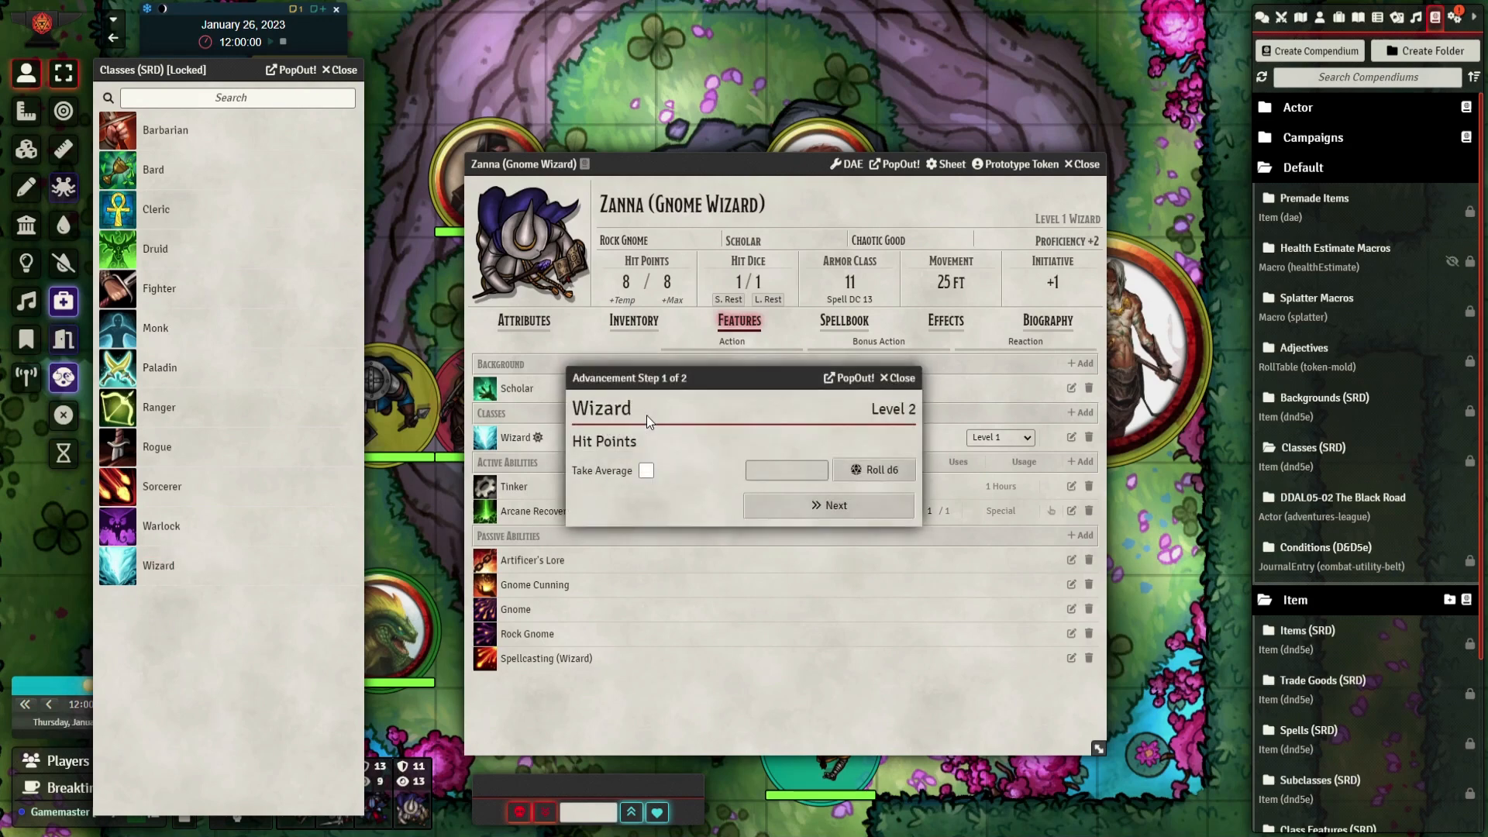
left_click(898, 378)
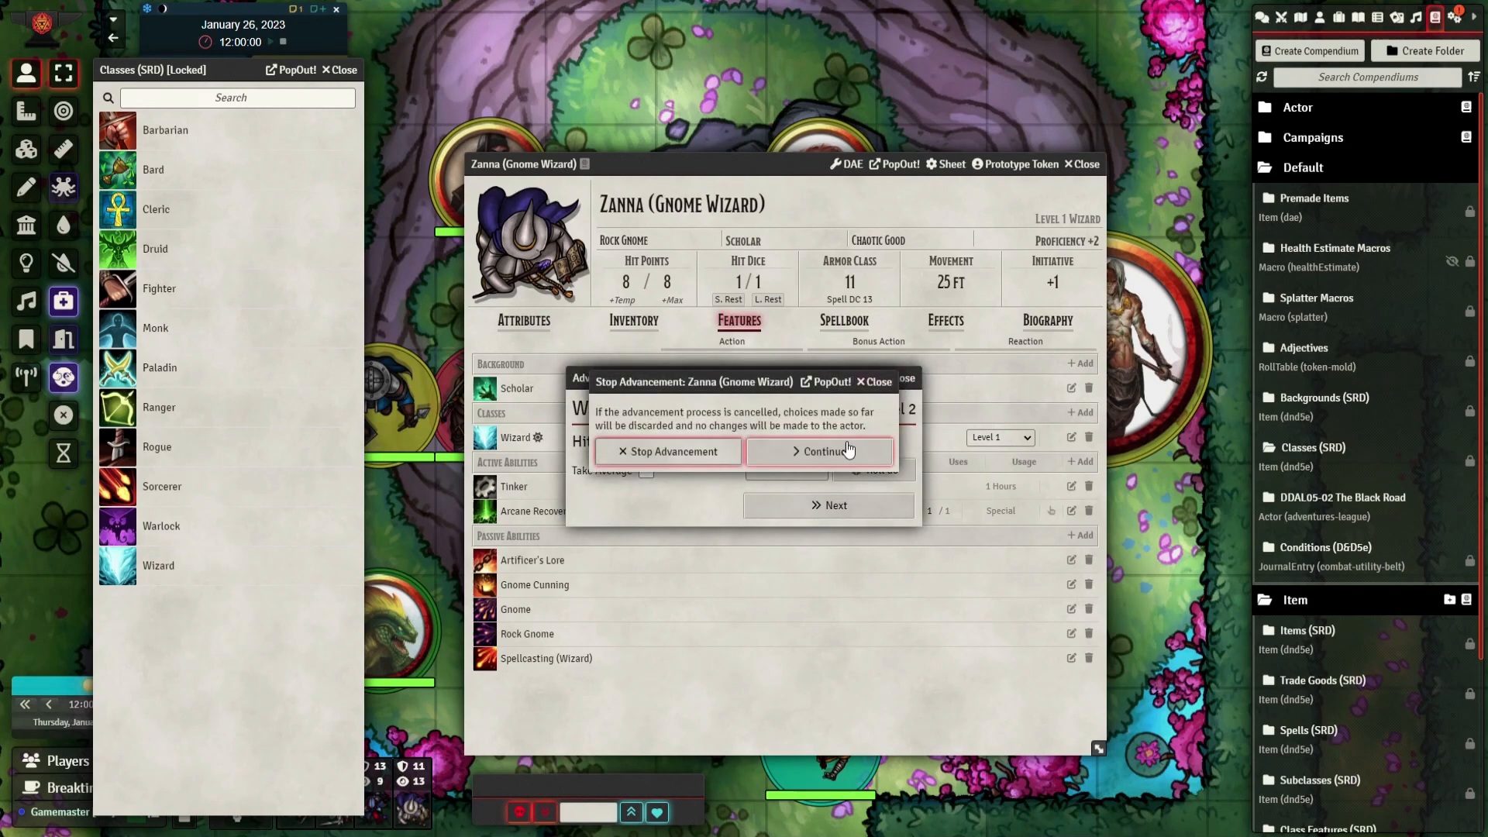
left_click(669, 452)
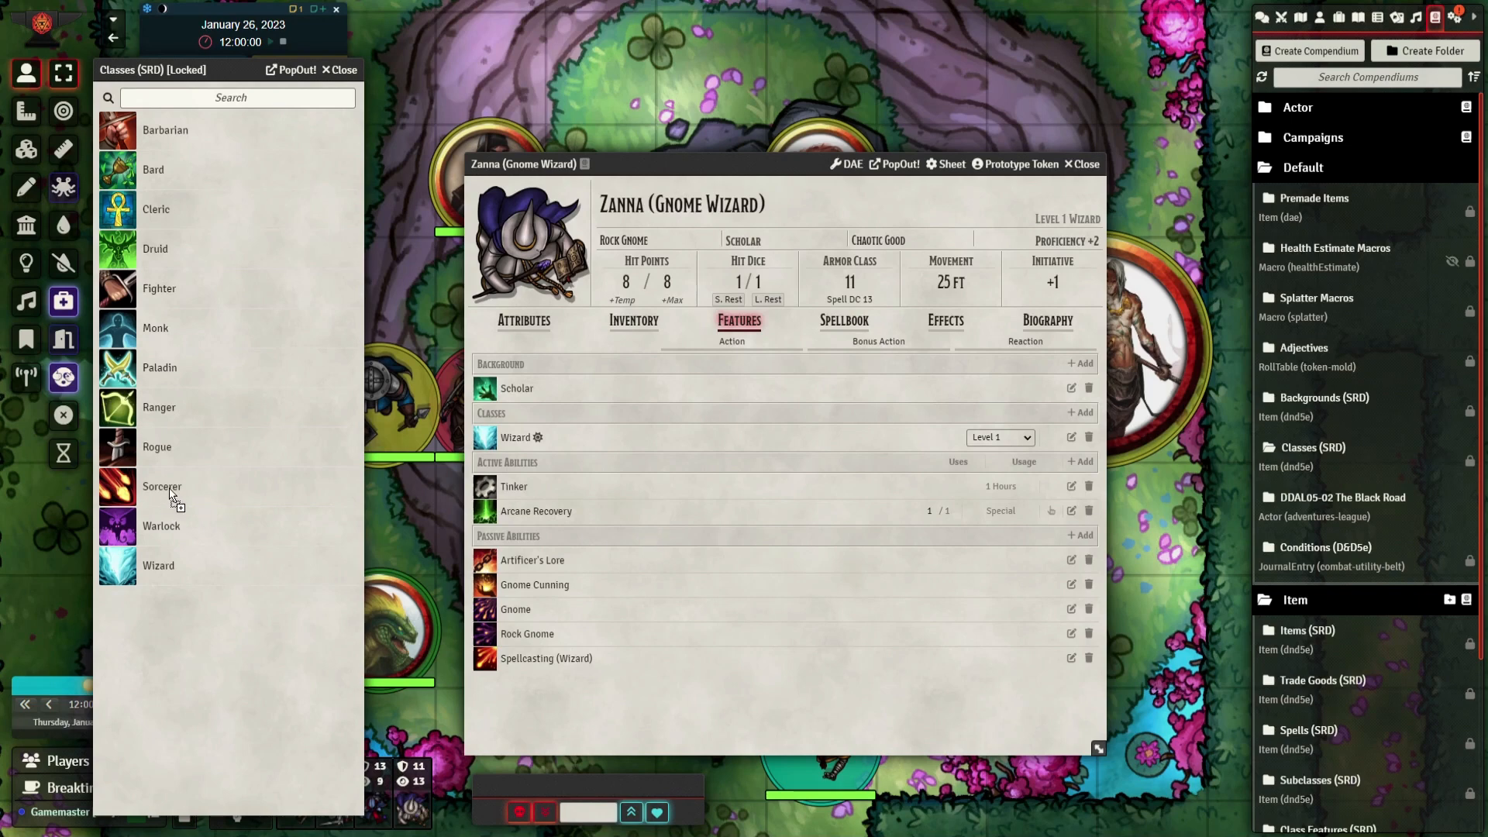
Examine the description and details of the character's Wizard class, and close its sheet
left_click(1071, 437)
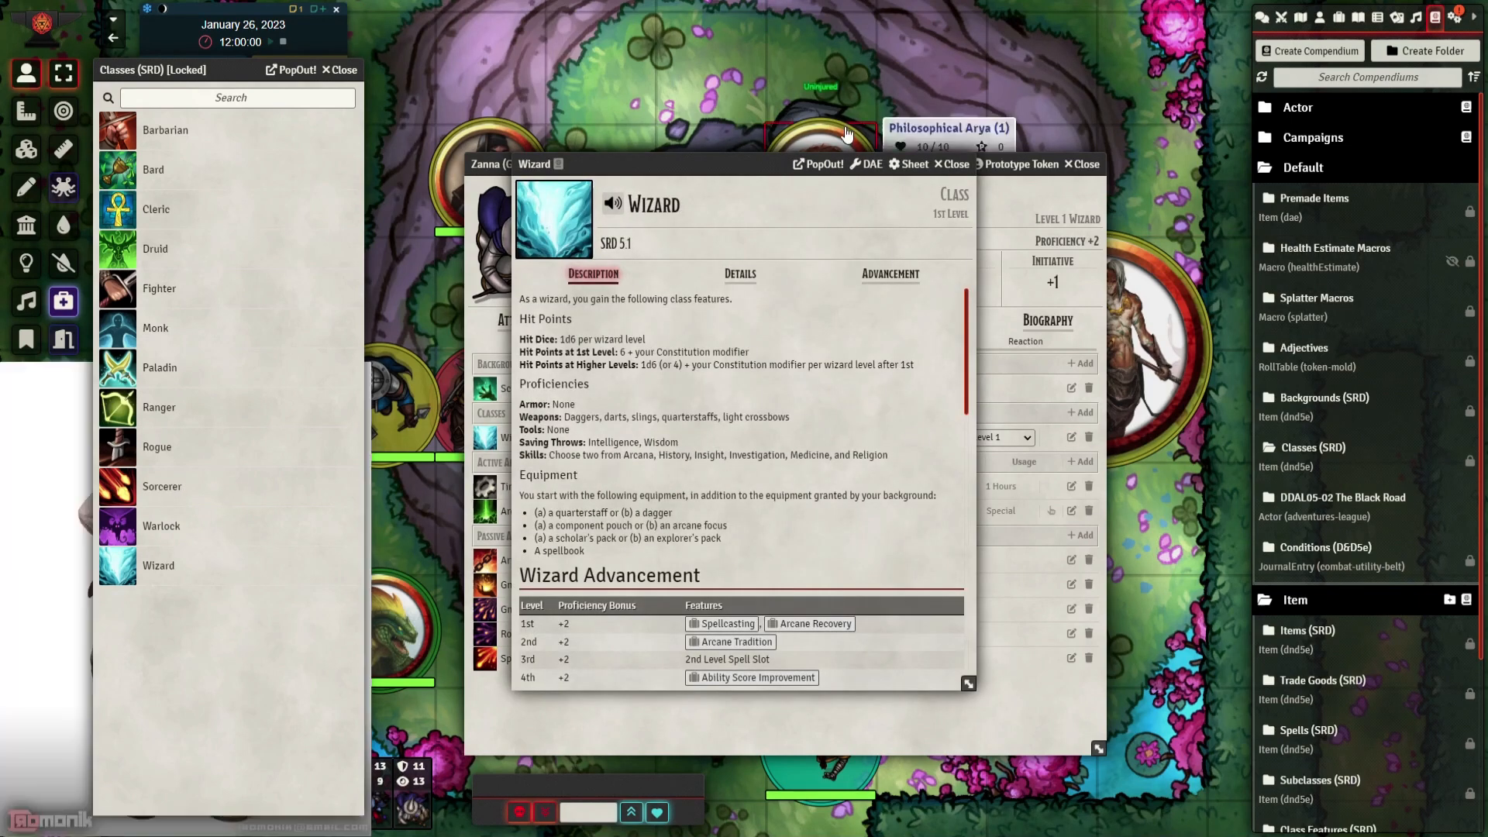
left_click_drag(717, 162, 528, 159)
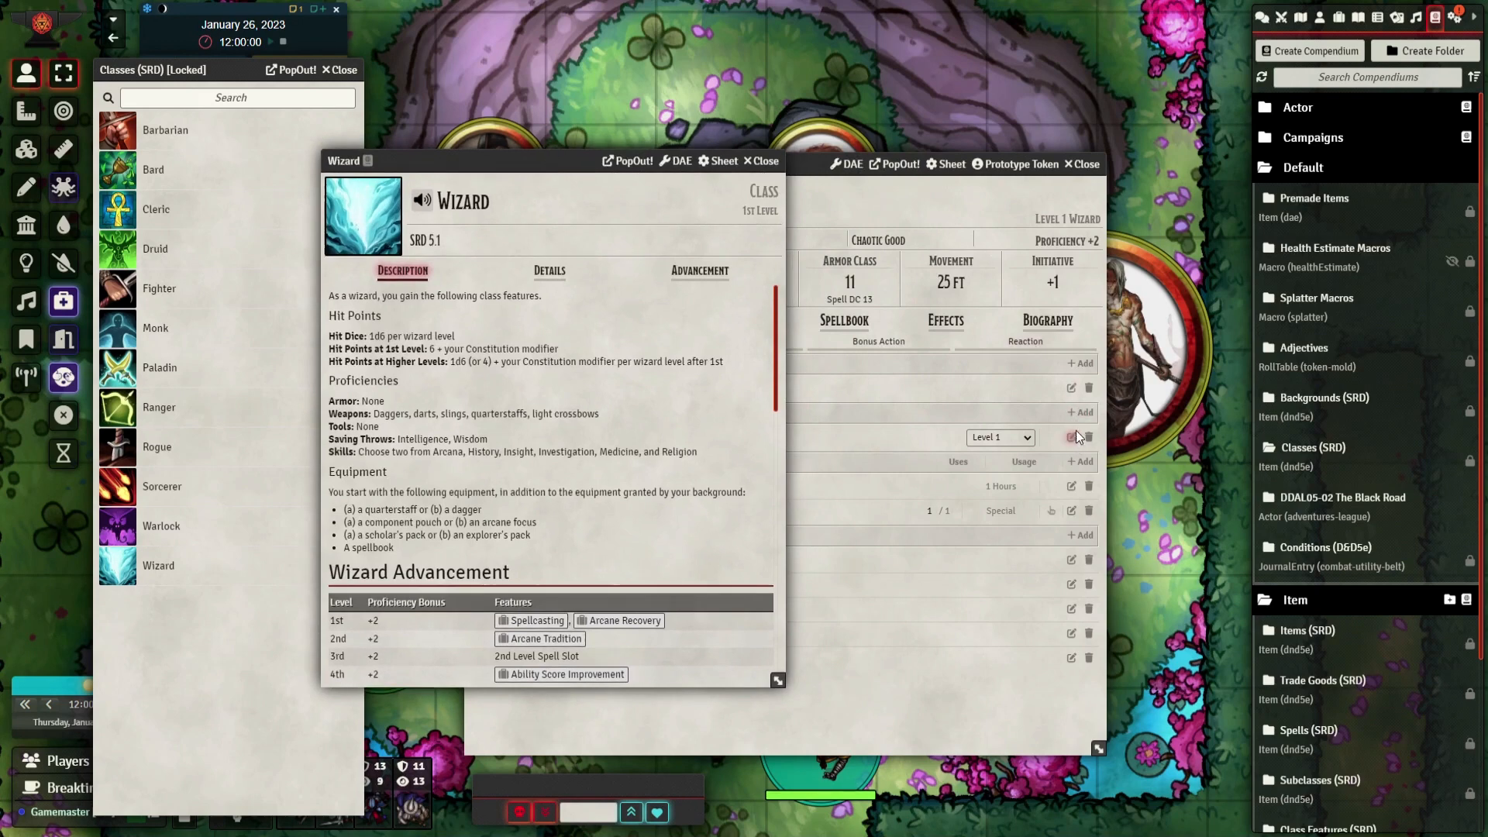
left_click(541, 273)
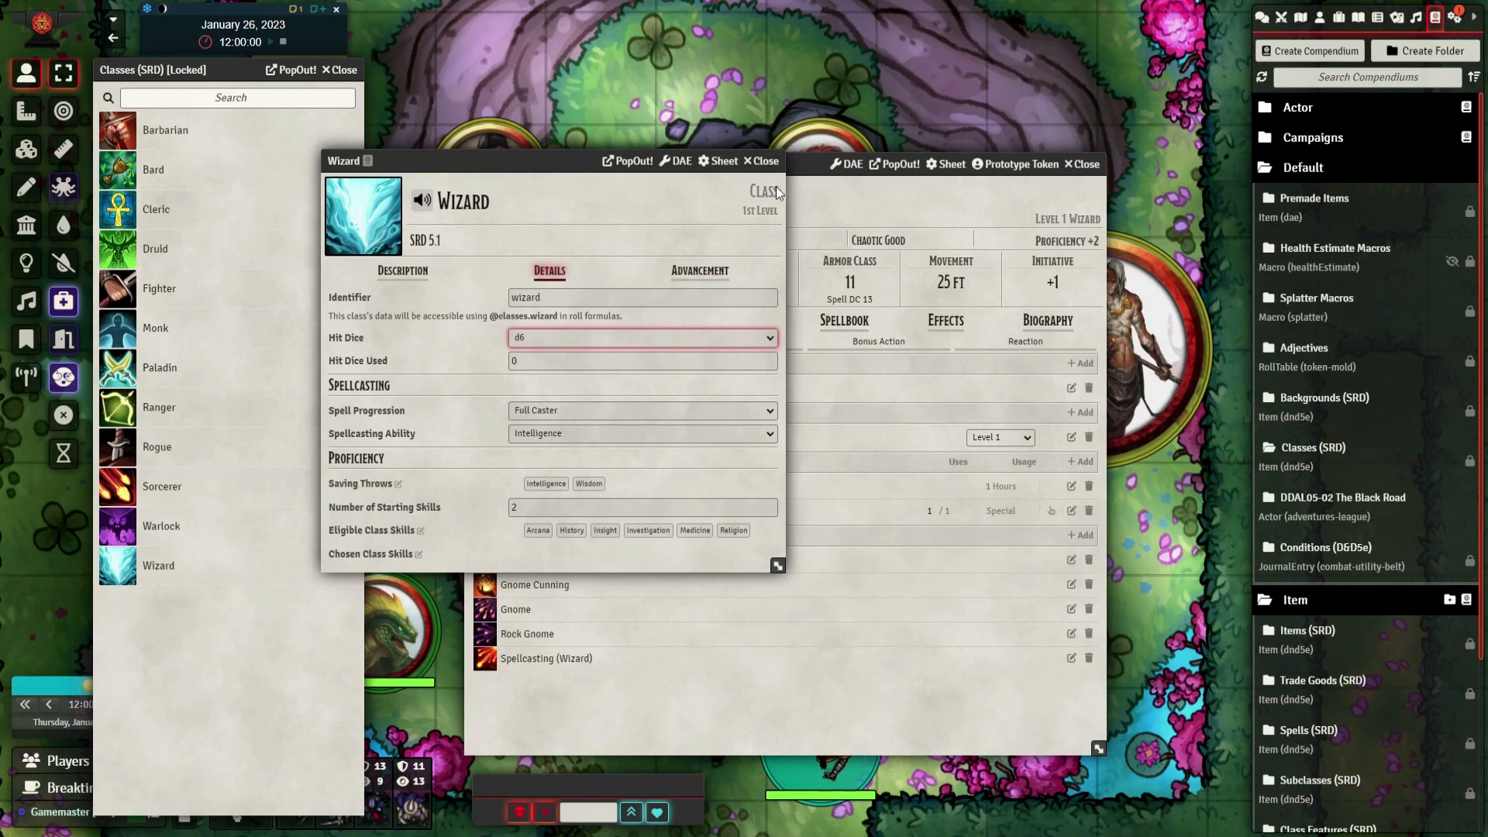
left_click(765, 161)
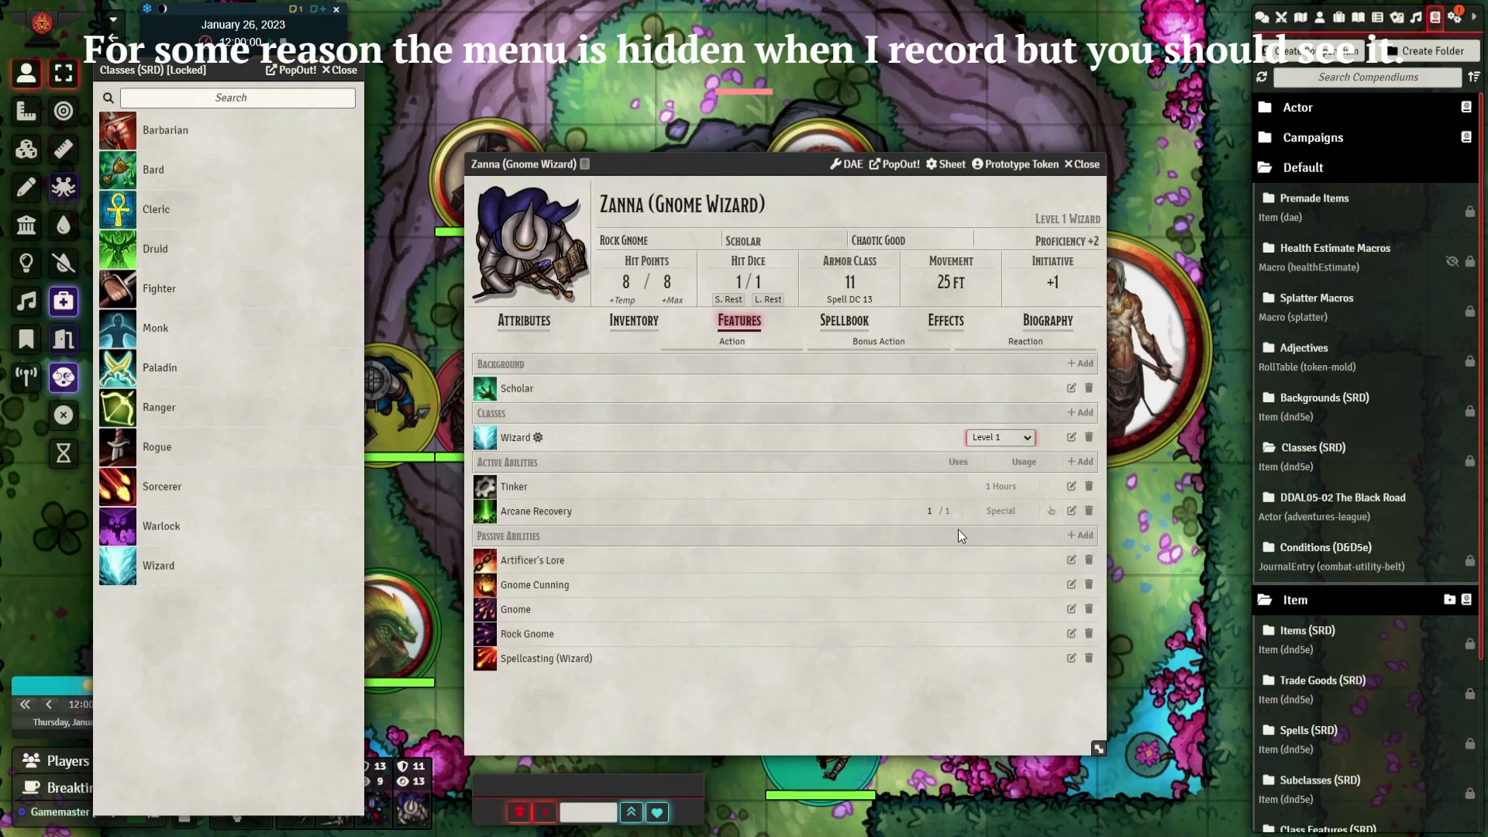
Level the character's Wizard class up to level 4, taking the average hit points for each level
left_click(987, 488)
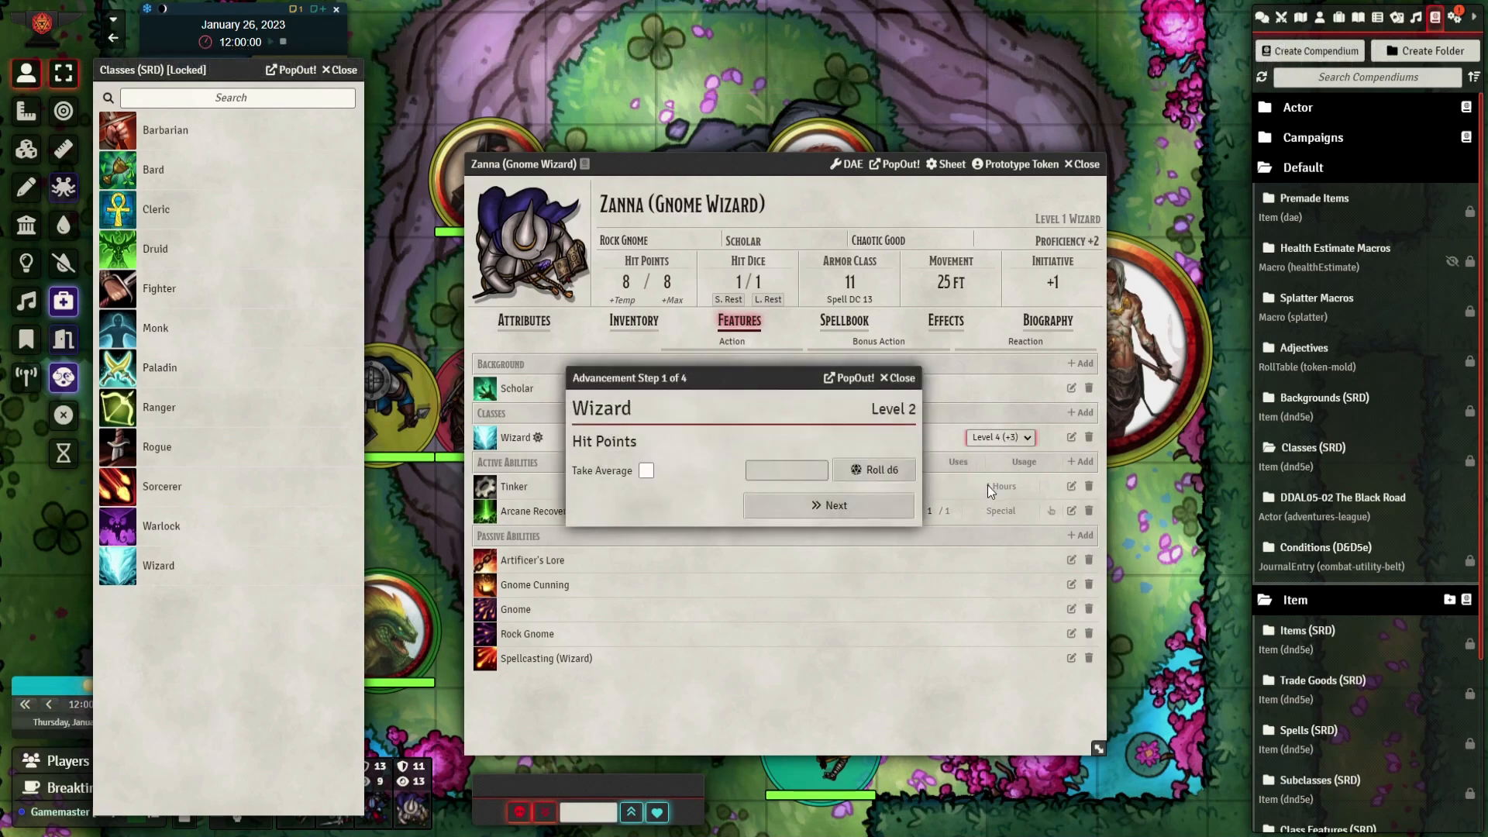
left_click(646, 471)
left_click(785, 505)
left_click(838, 508)
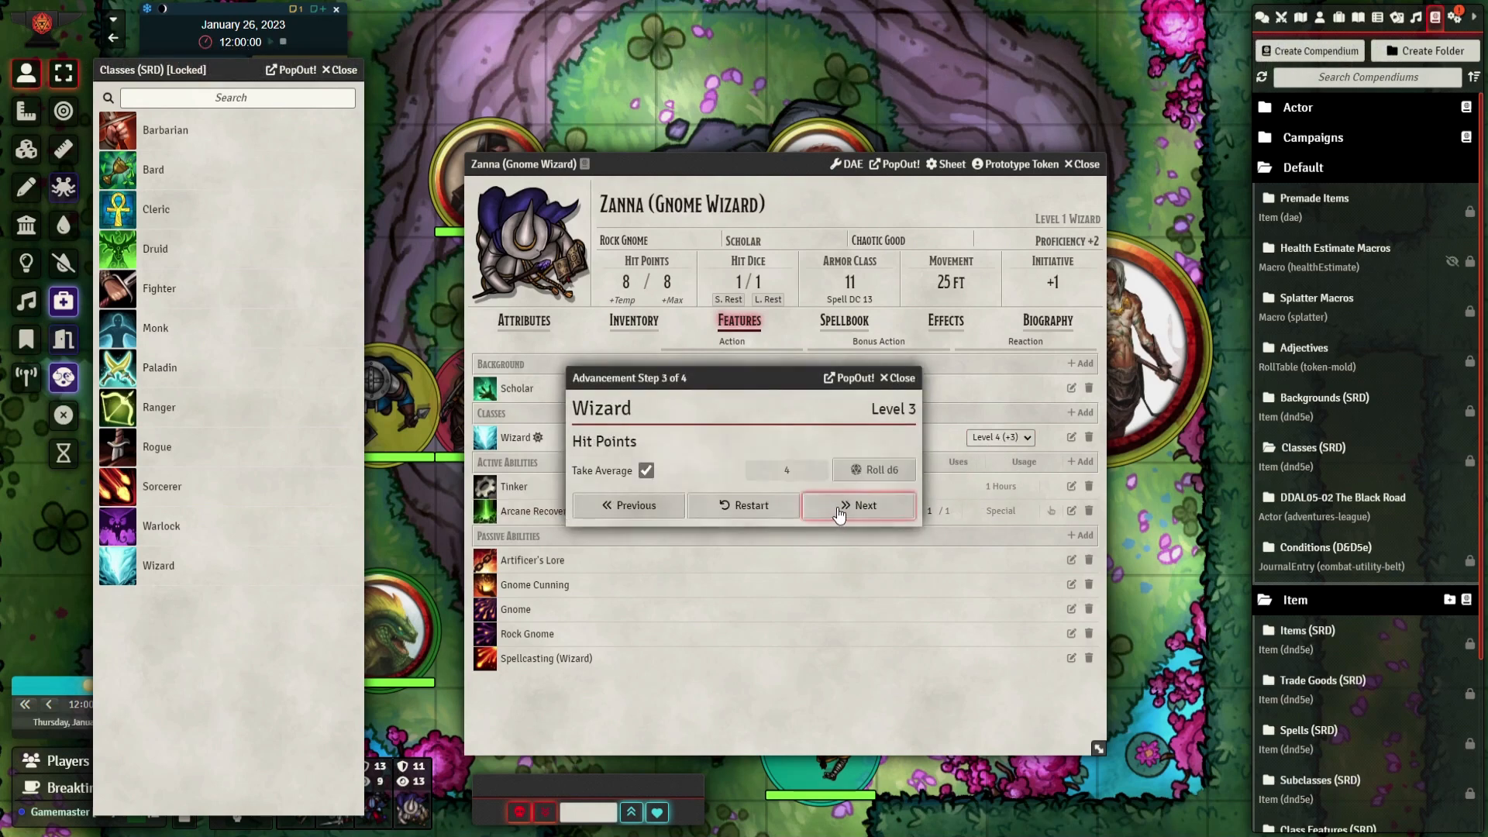
left_click(840, 510)
left_click(838, 508)
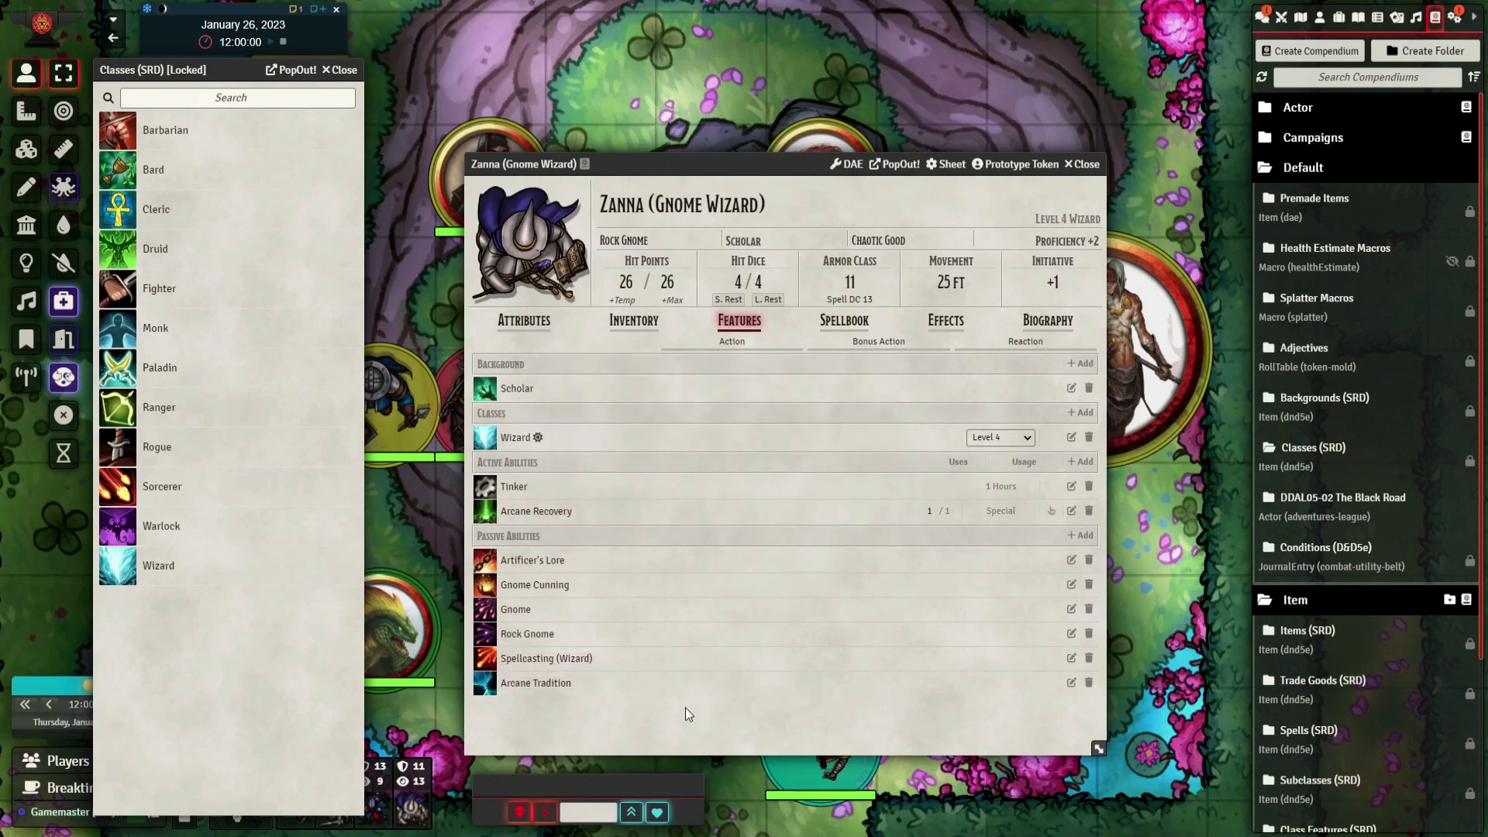
Read the descriptions of the character's Arcane Recovery and Artificer's Lore features, then collapse them
left_click(535, 511)
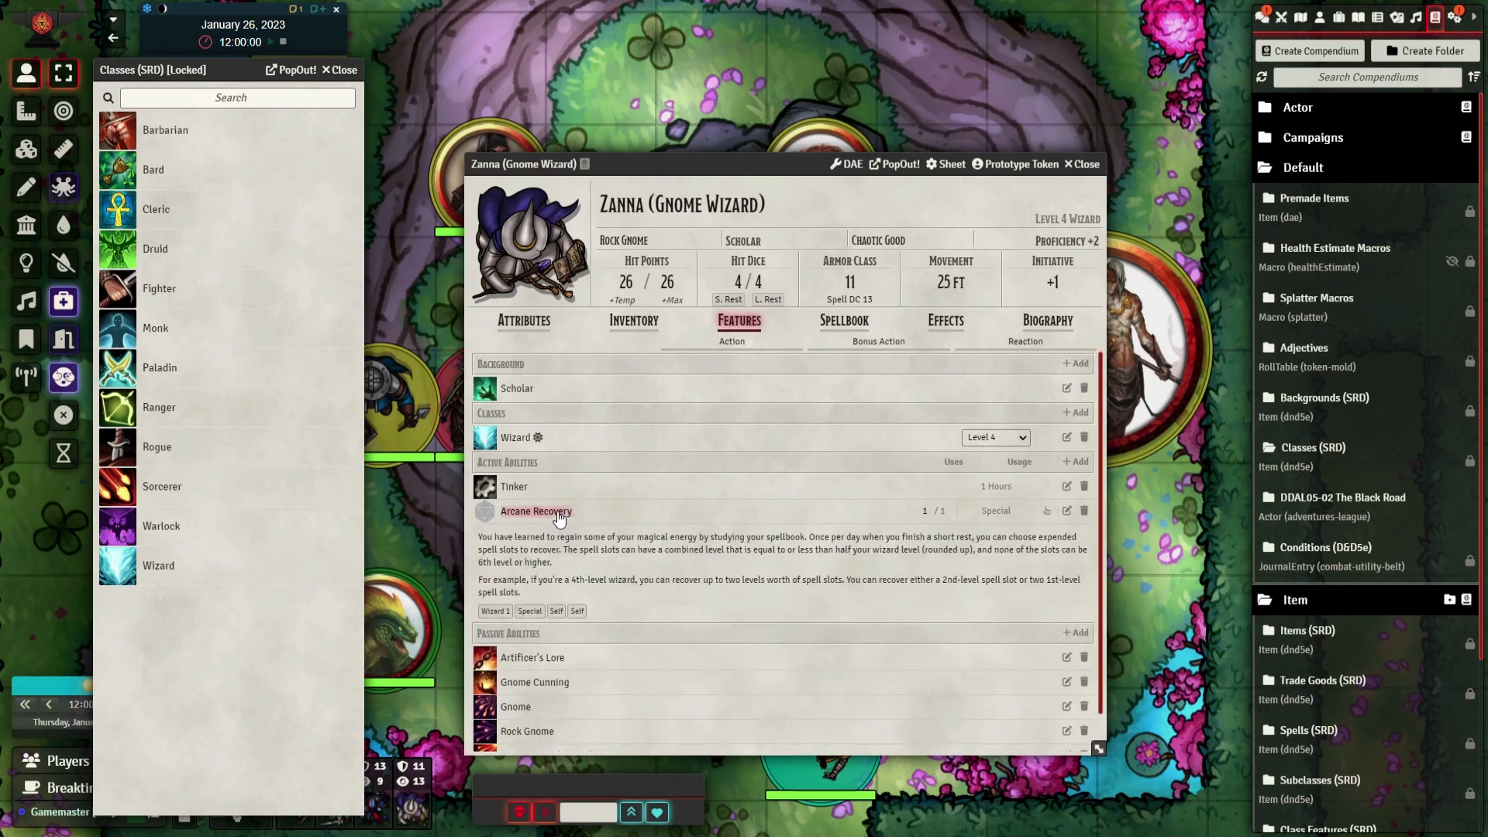
left_click(558, 518)
left_click(542, 562)
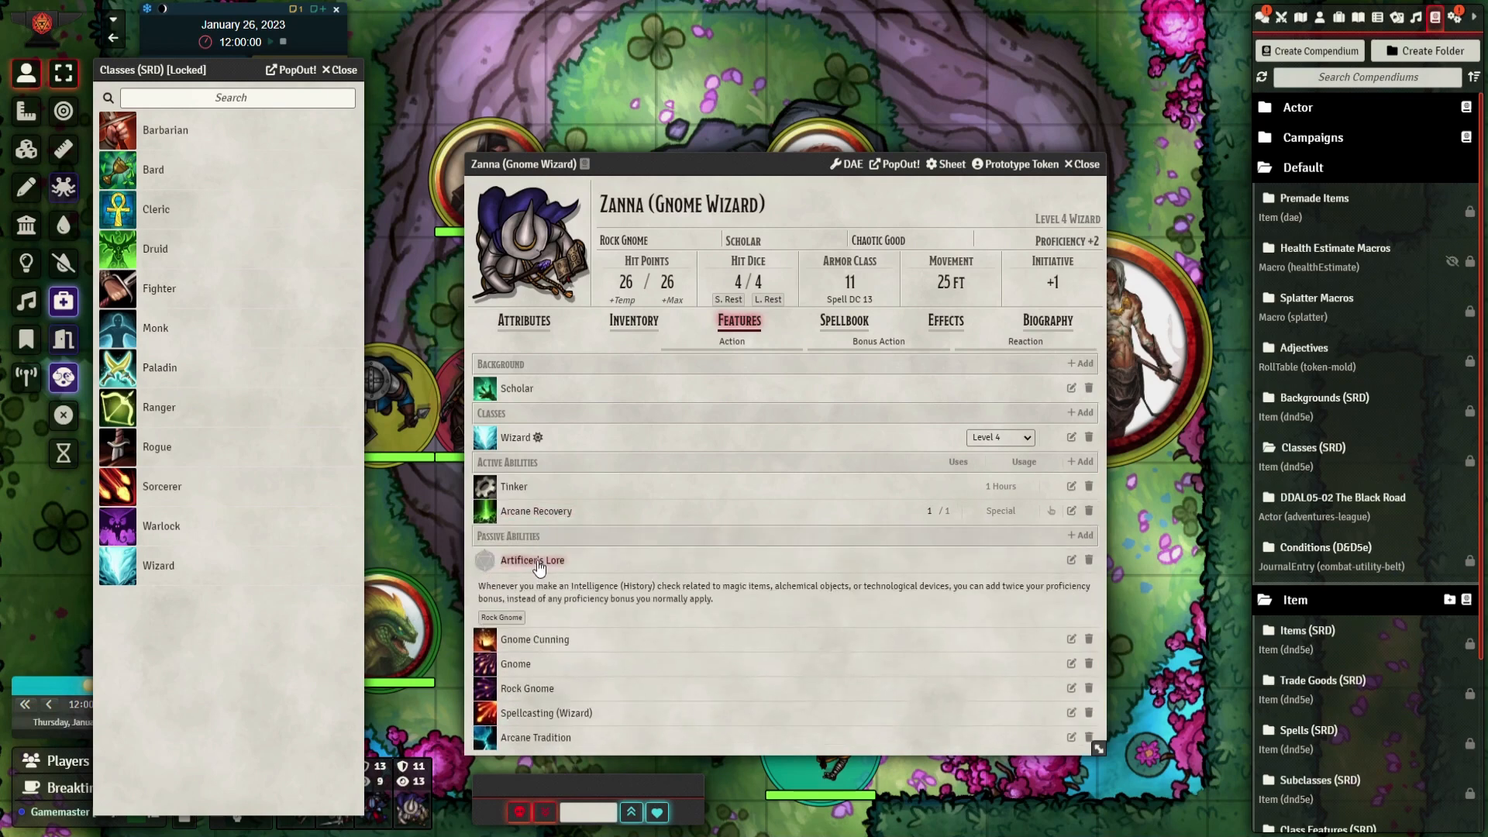
left_click(542, 563)
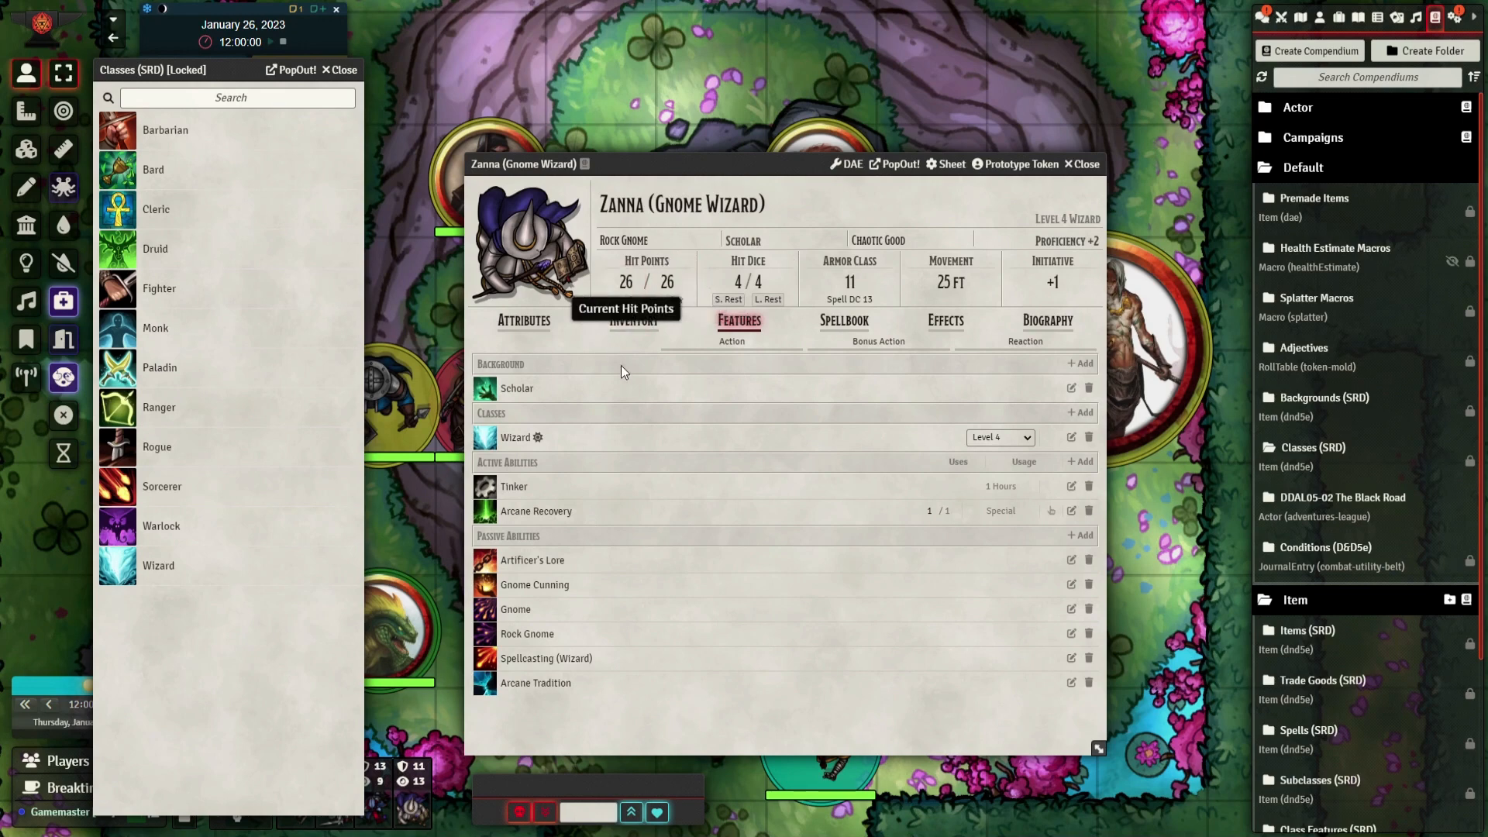
left_click(566, 566)
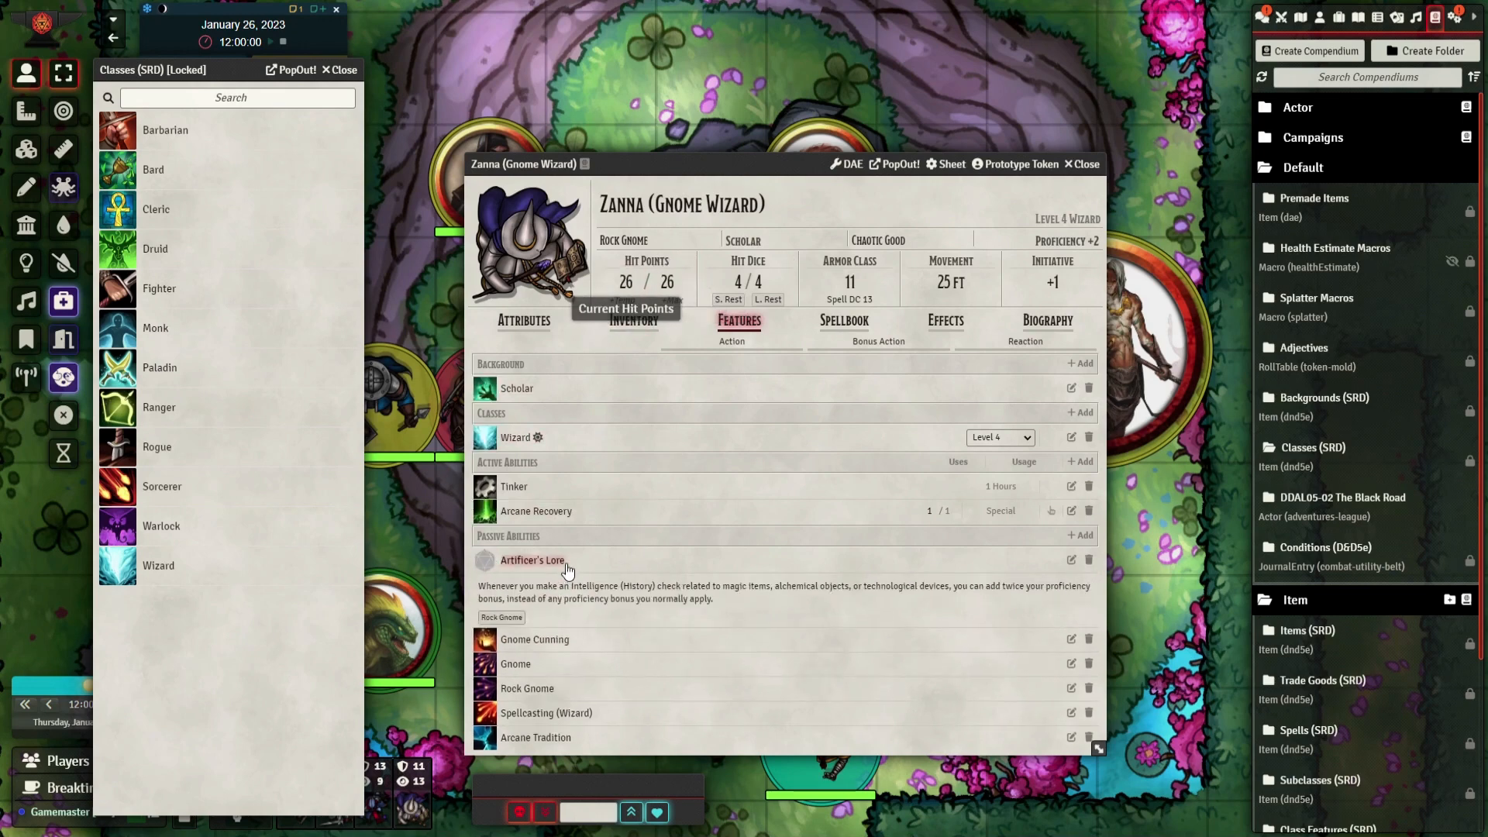
left_click(566, 564)
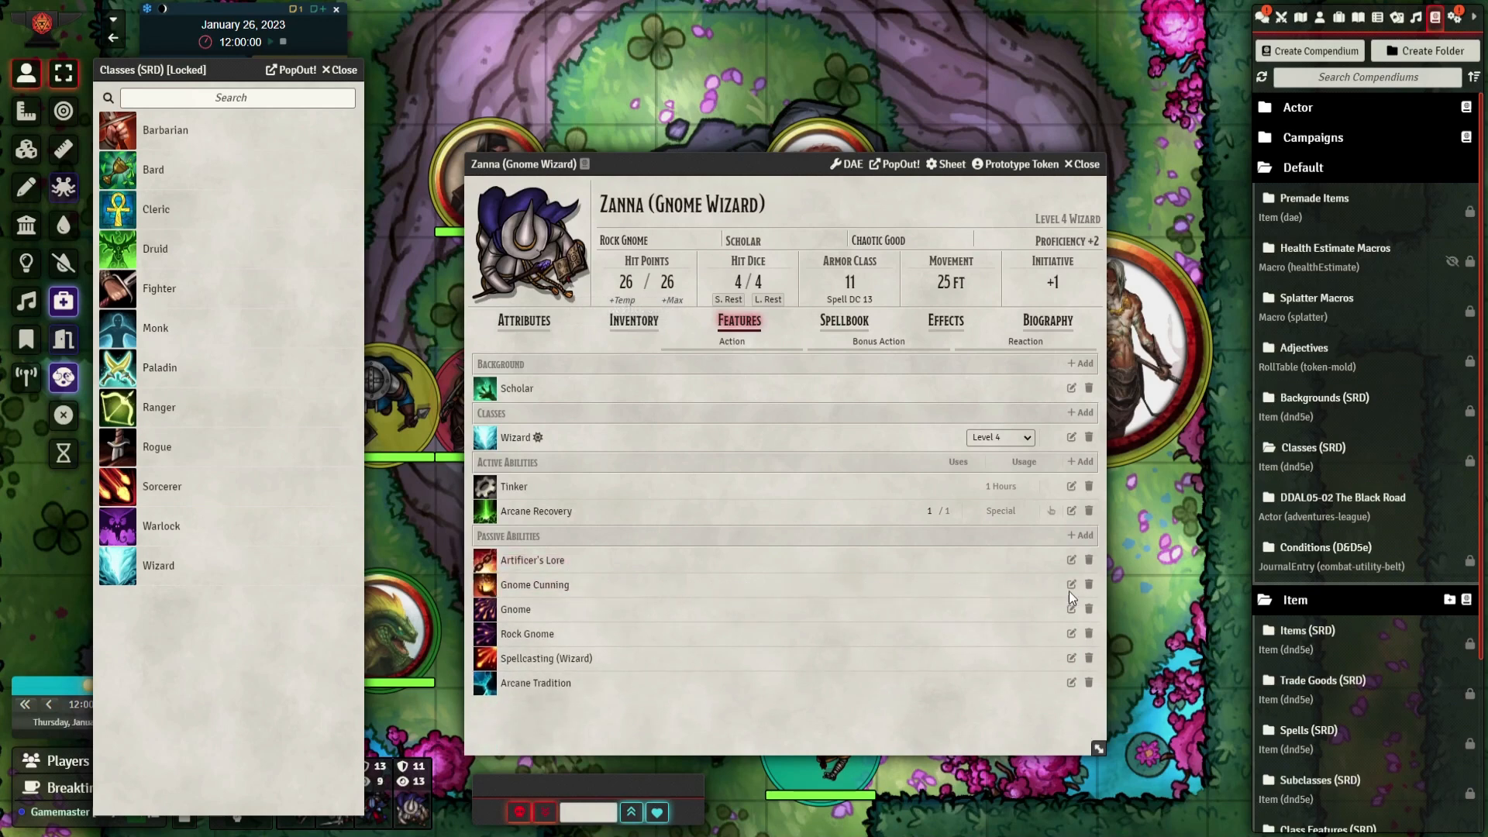
Review the description and details on the Artificer's Lore feature's own sheet, and close it
left_click(1071, 560)
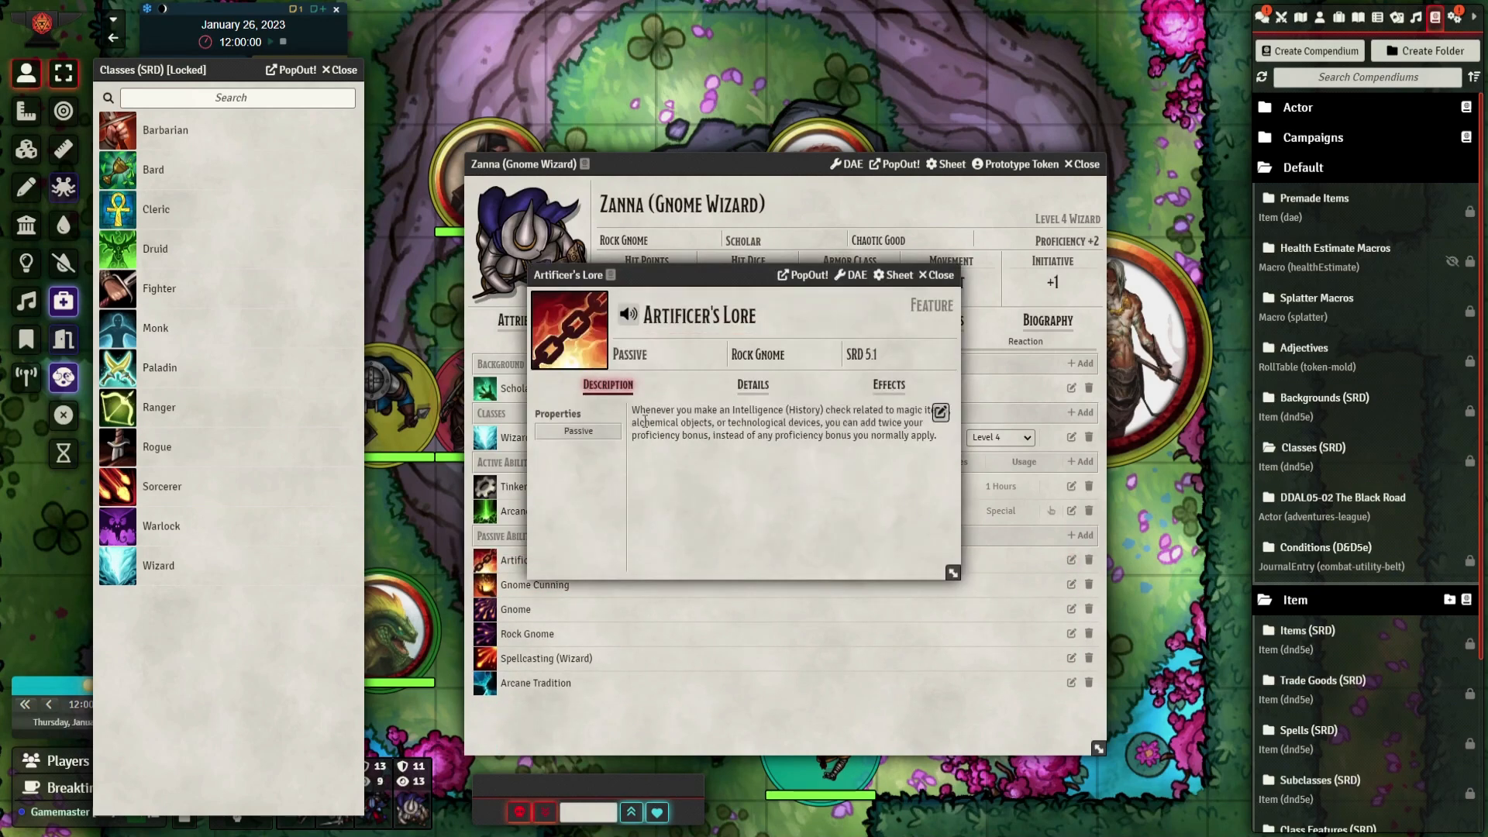
left_click(752, 384)
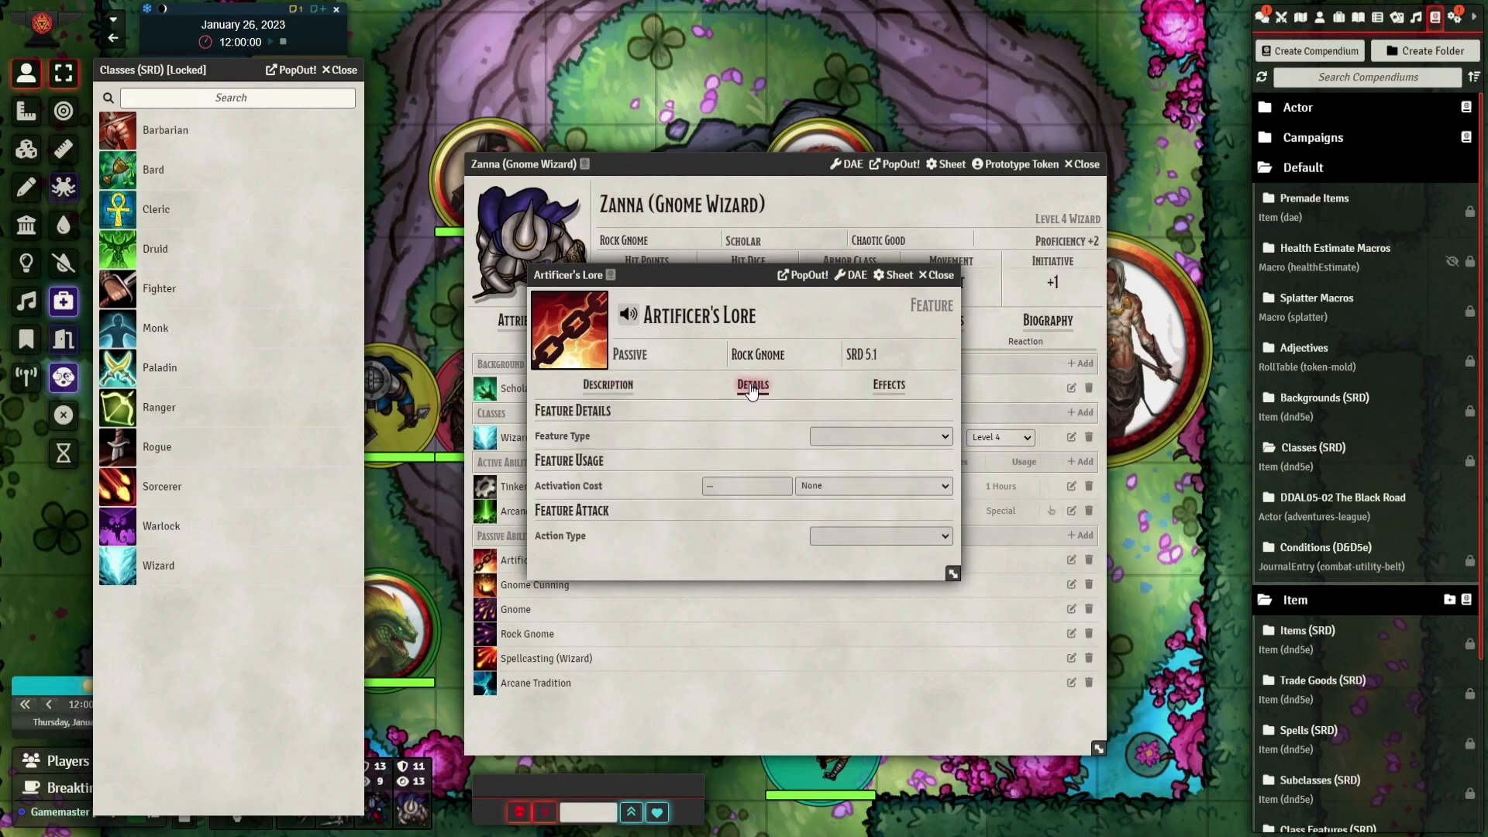
left_click(601, 384)
left_click(940, 275)
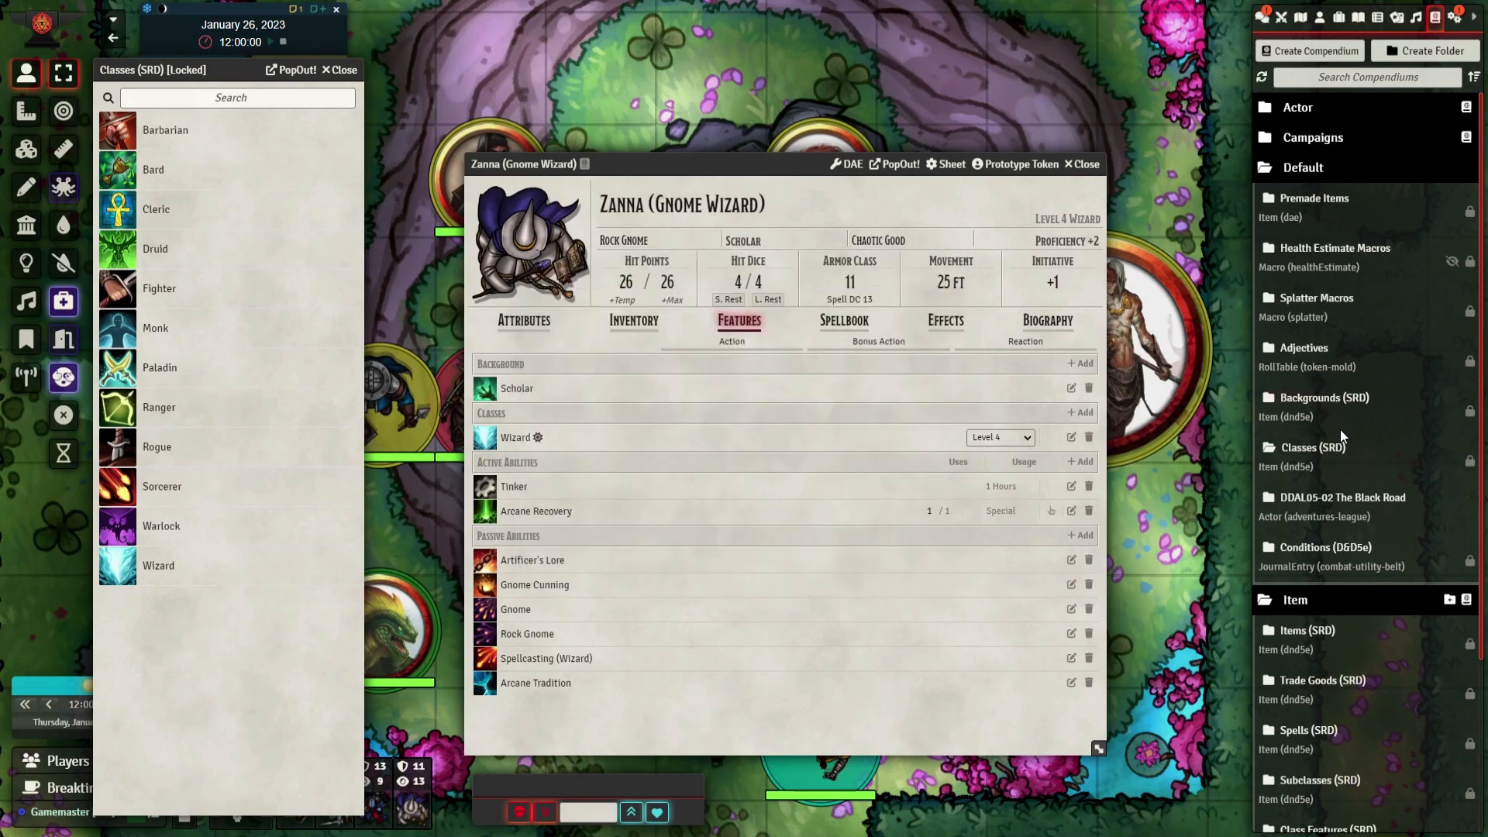
Replace the open Classes compendium with Class Features (SRD), browse its entries, and close it
scroll(1369, 526, "down", 2)
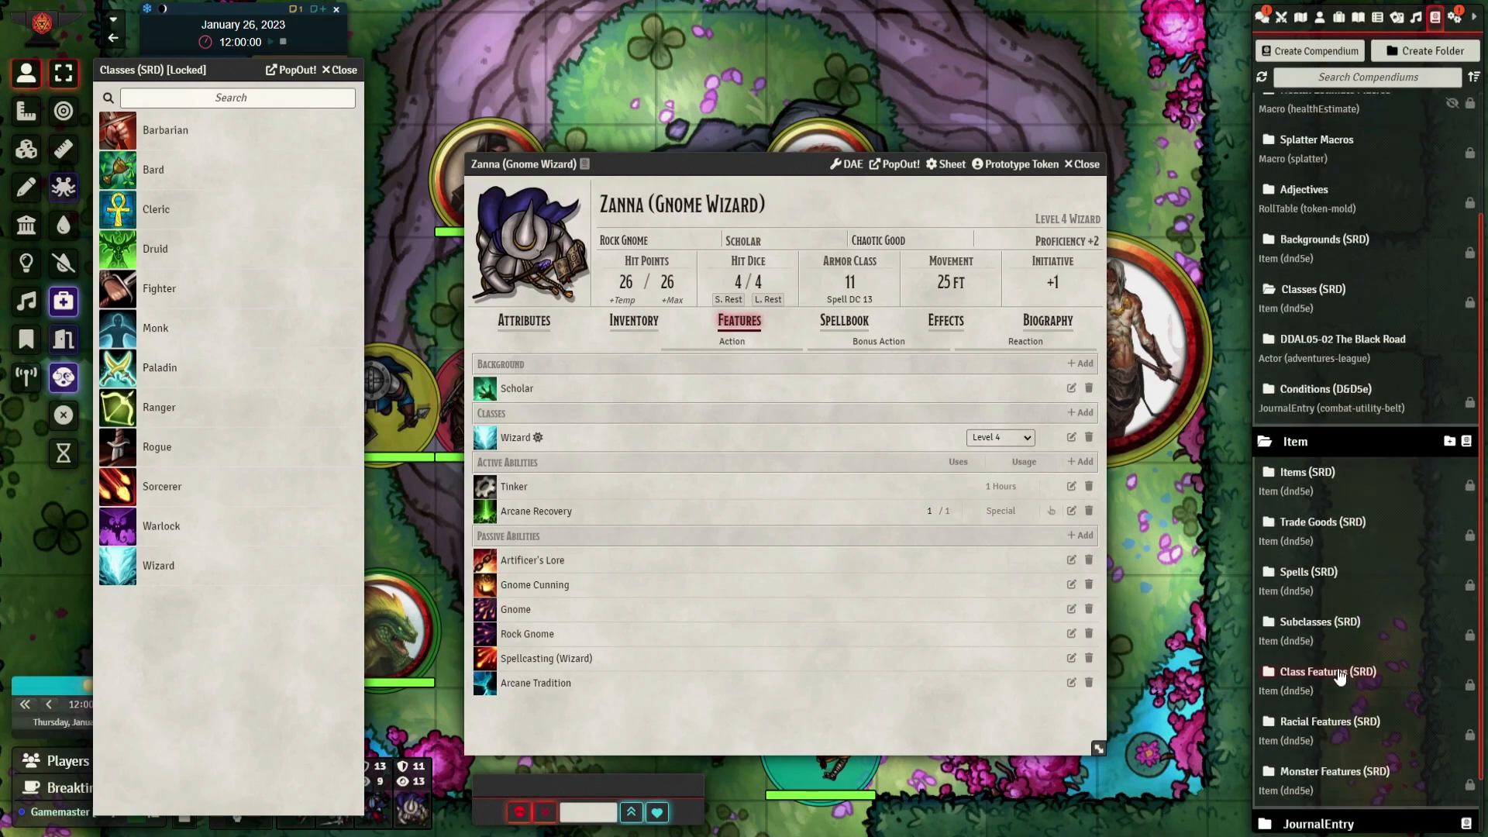
left_click(341, 70)
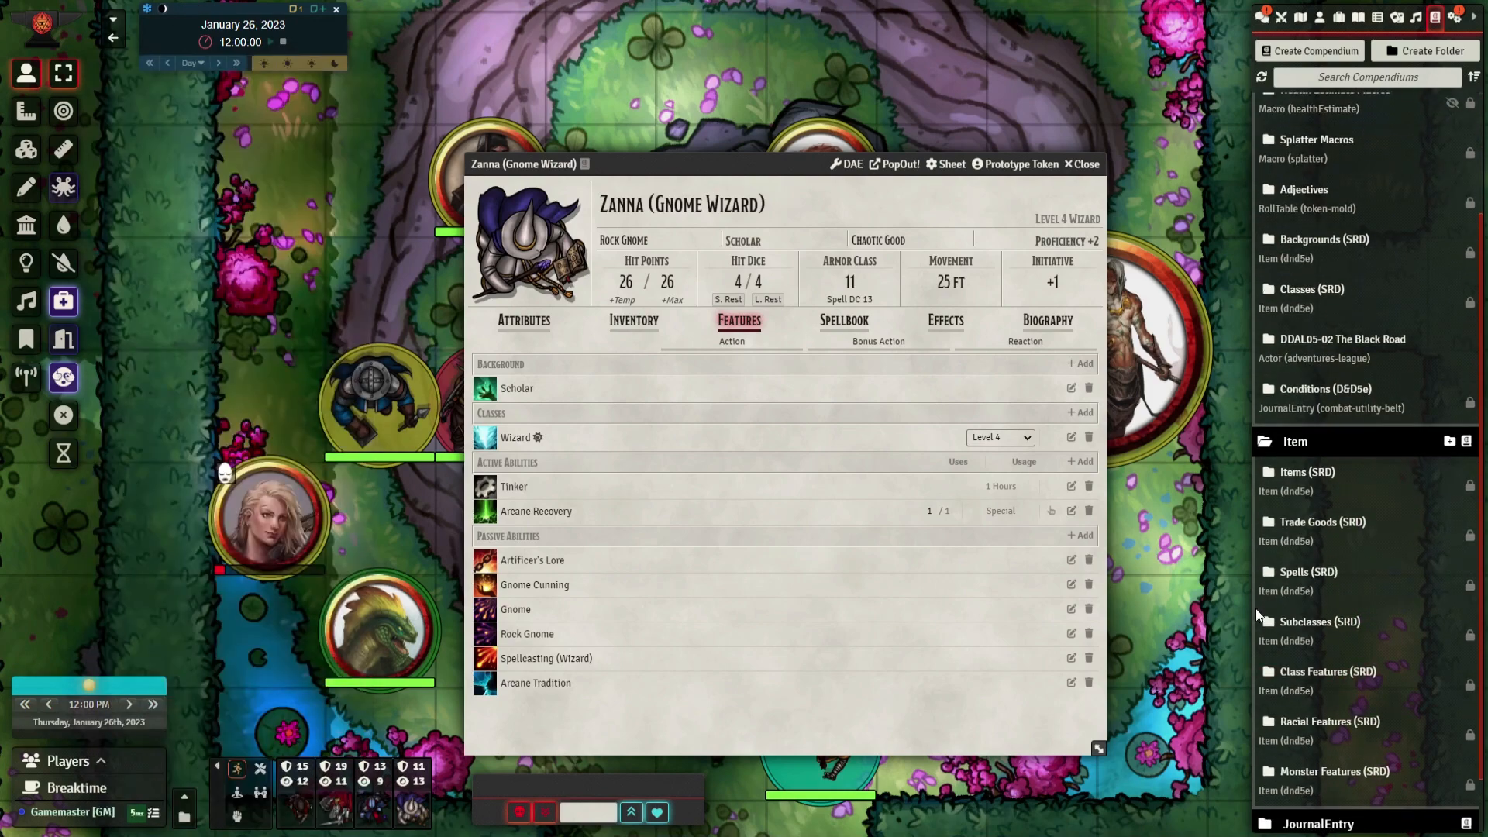
left_click(1329, 671)
scroll(195, 348, "down", 7)
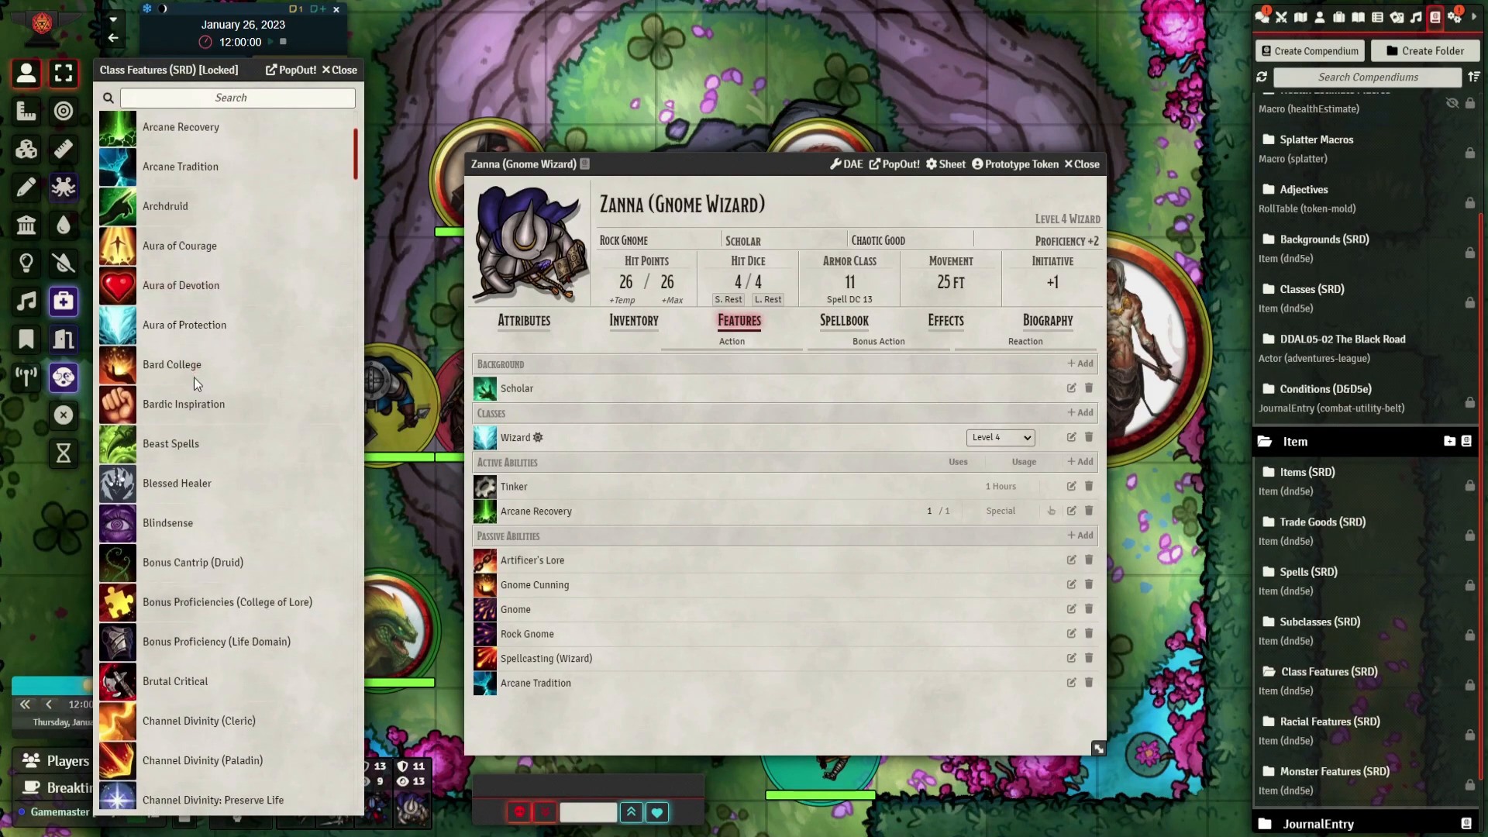
scroll(195, 385, "down", 3)
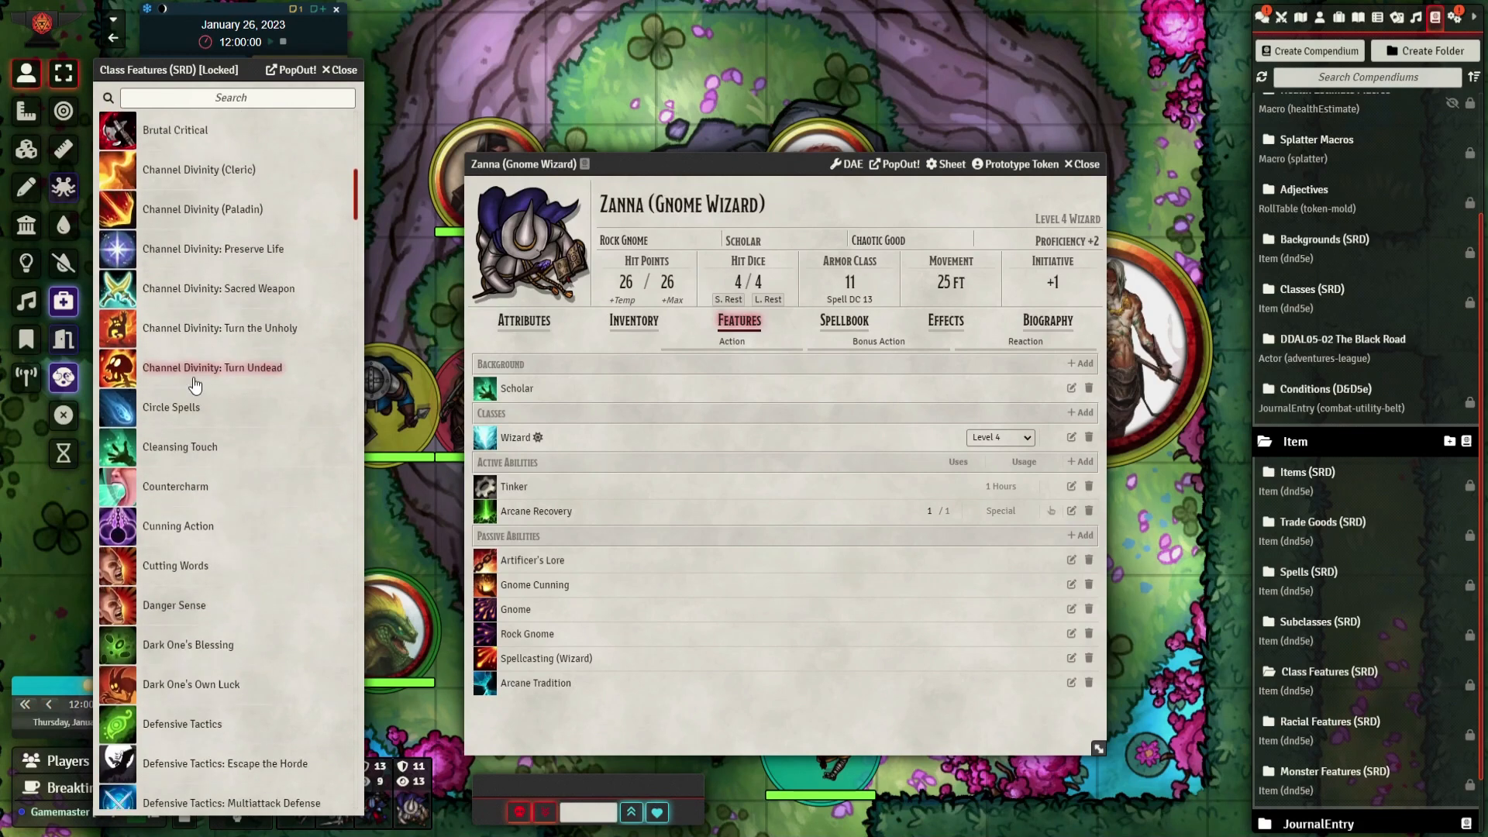
left_click(339, 70)
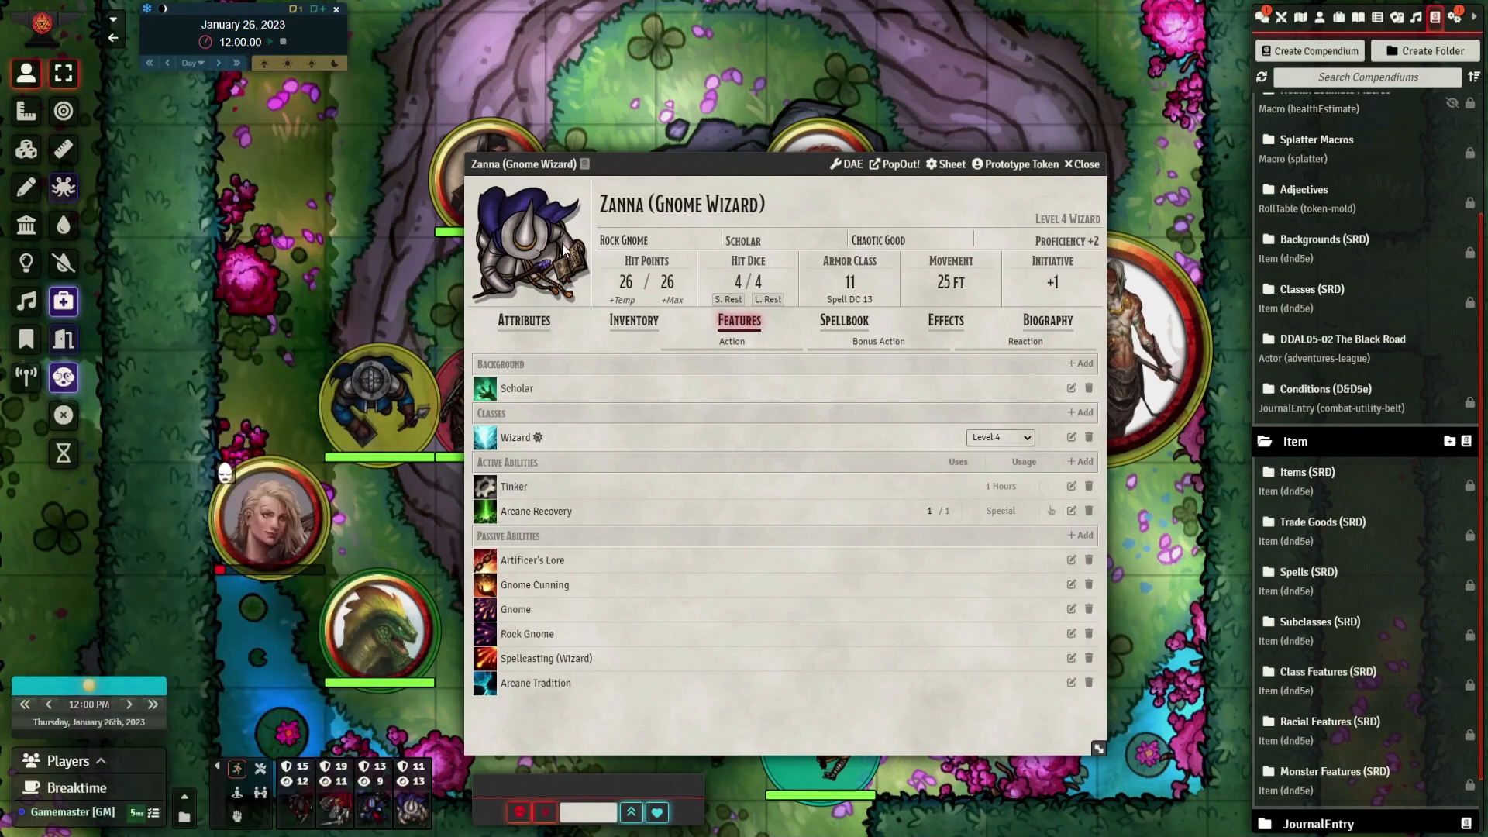
Add two blank features to the character and save "whatever you want", "ability" and "copy and paste" as the first one's description lines
left_click(1084, 472)
left_click(1081, 535)
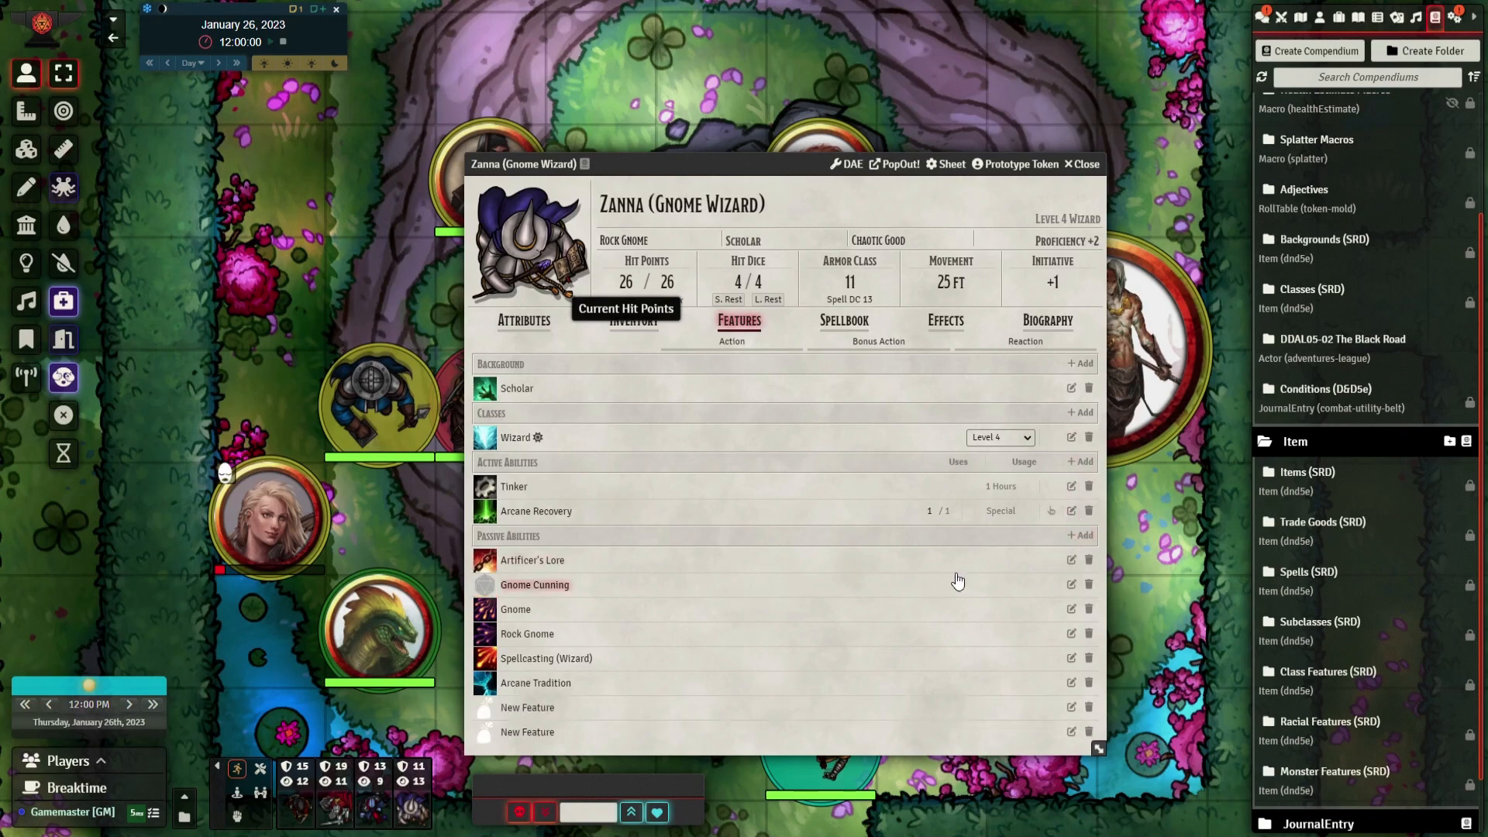
left_click(1072, 709)
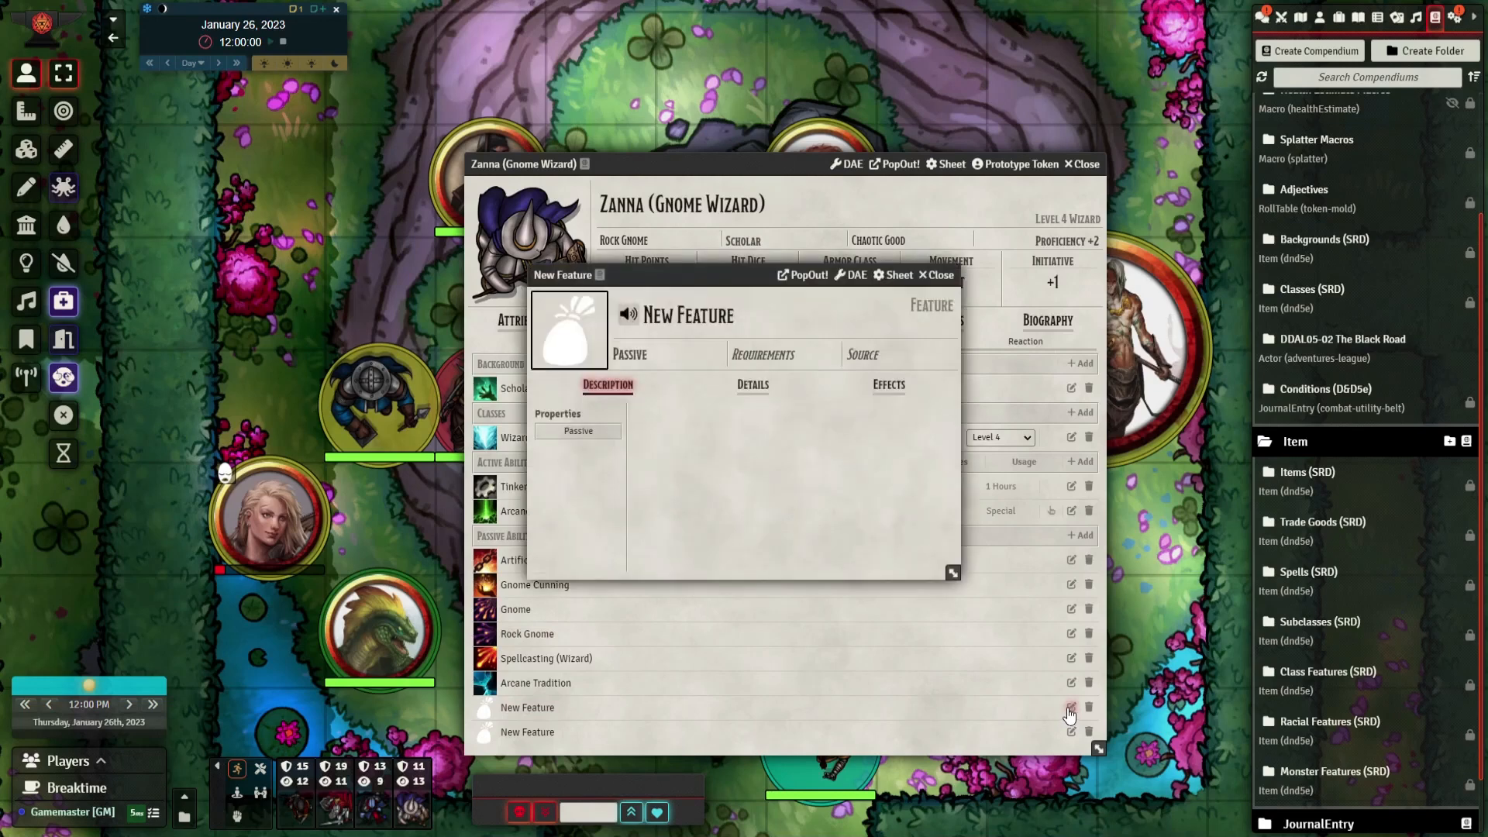
left_click(835, 303)
left_click(939, 414)
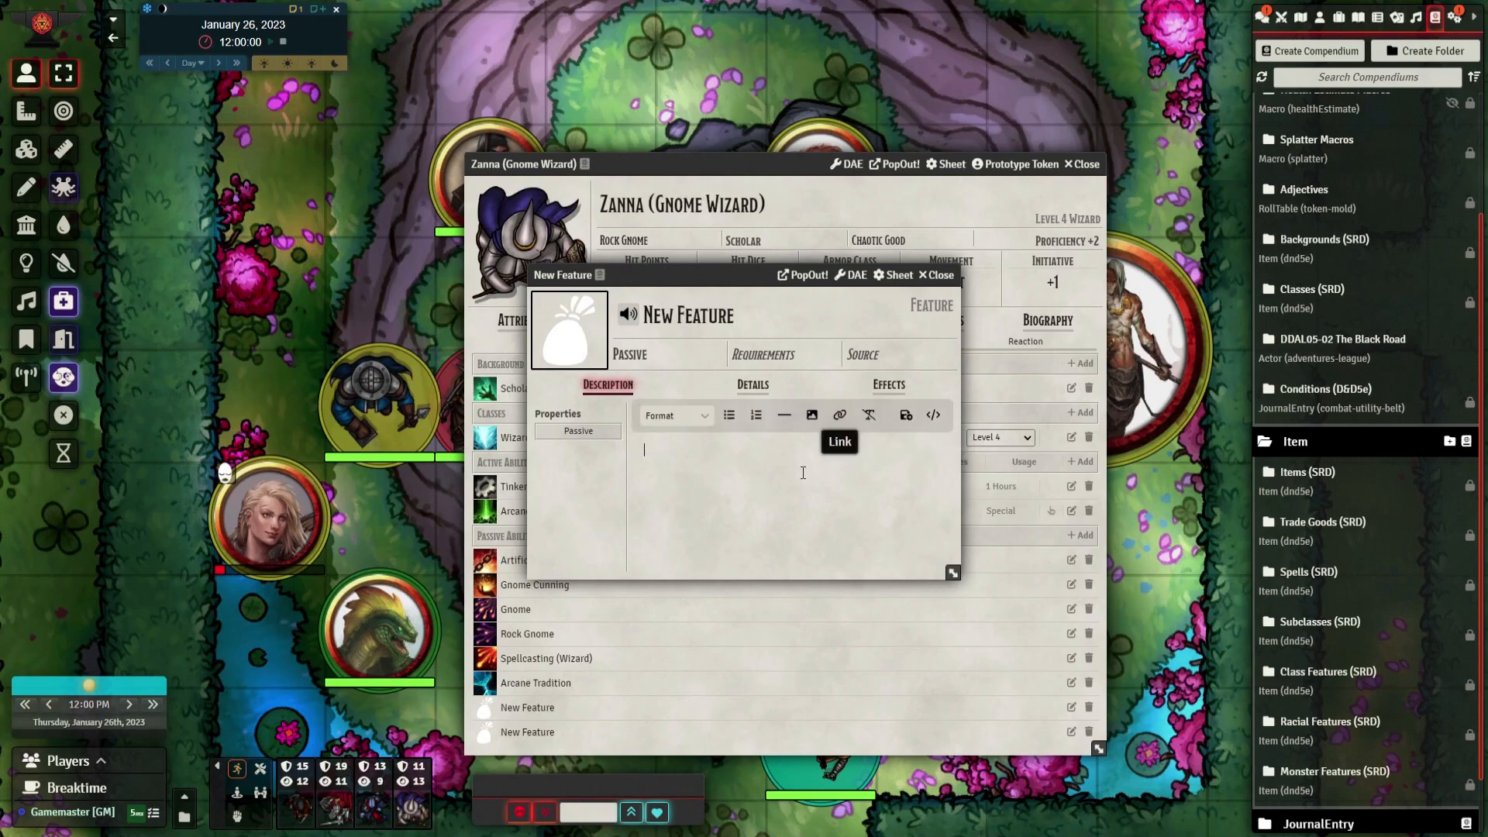
type("whatever you want")
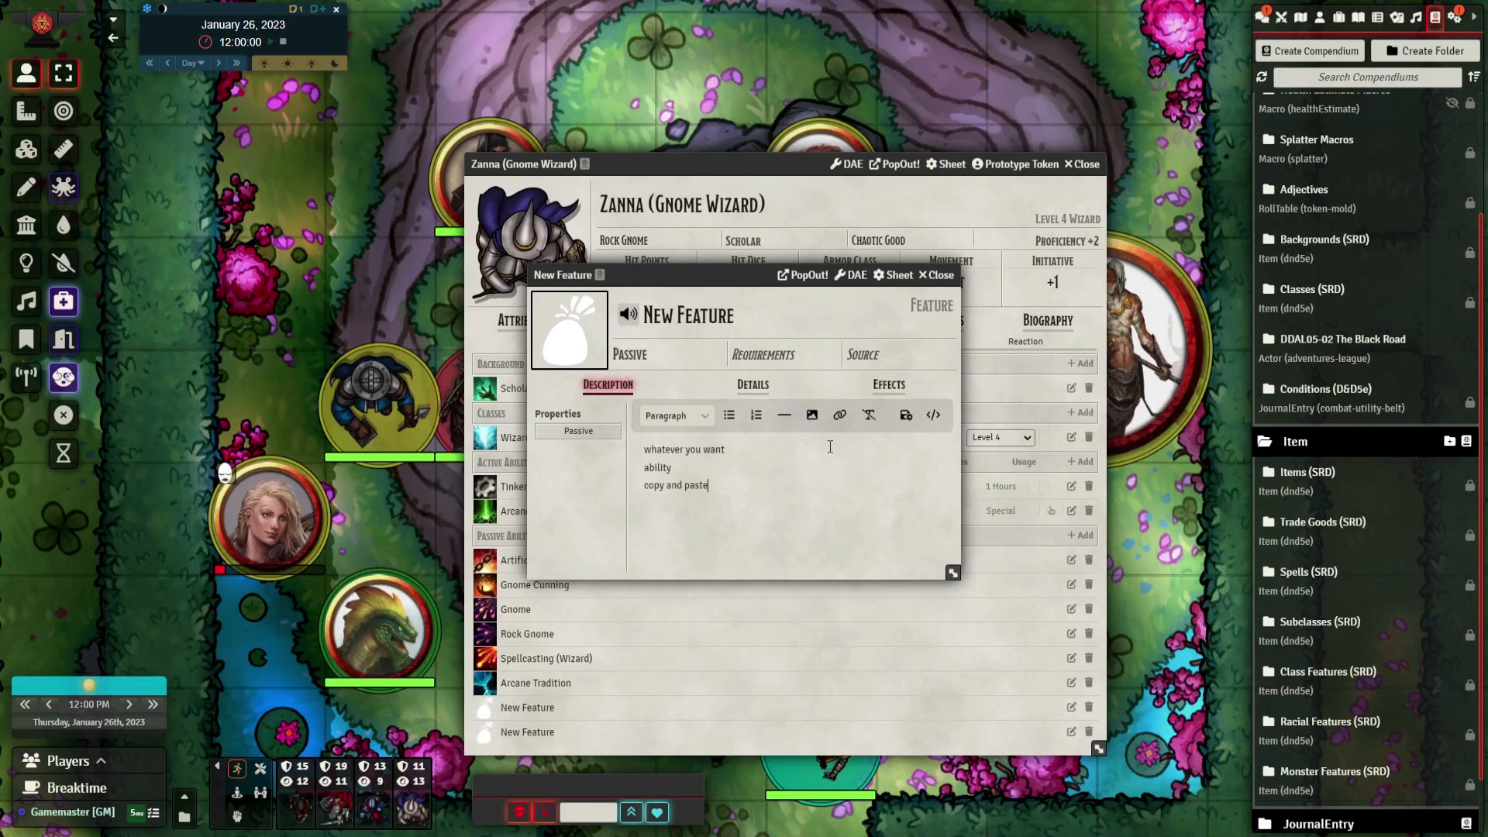
left_click(905, 415)
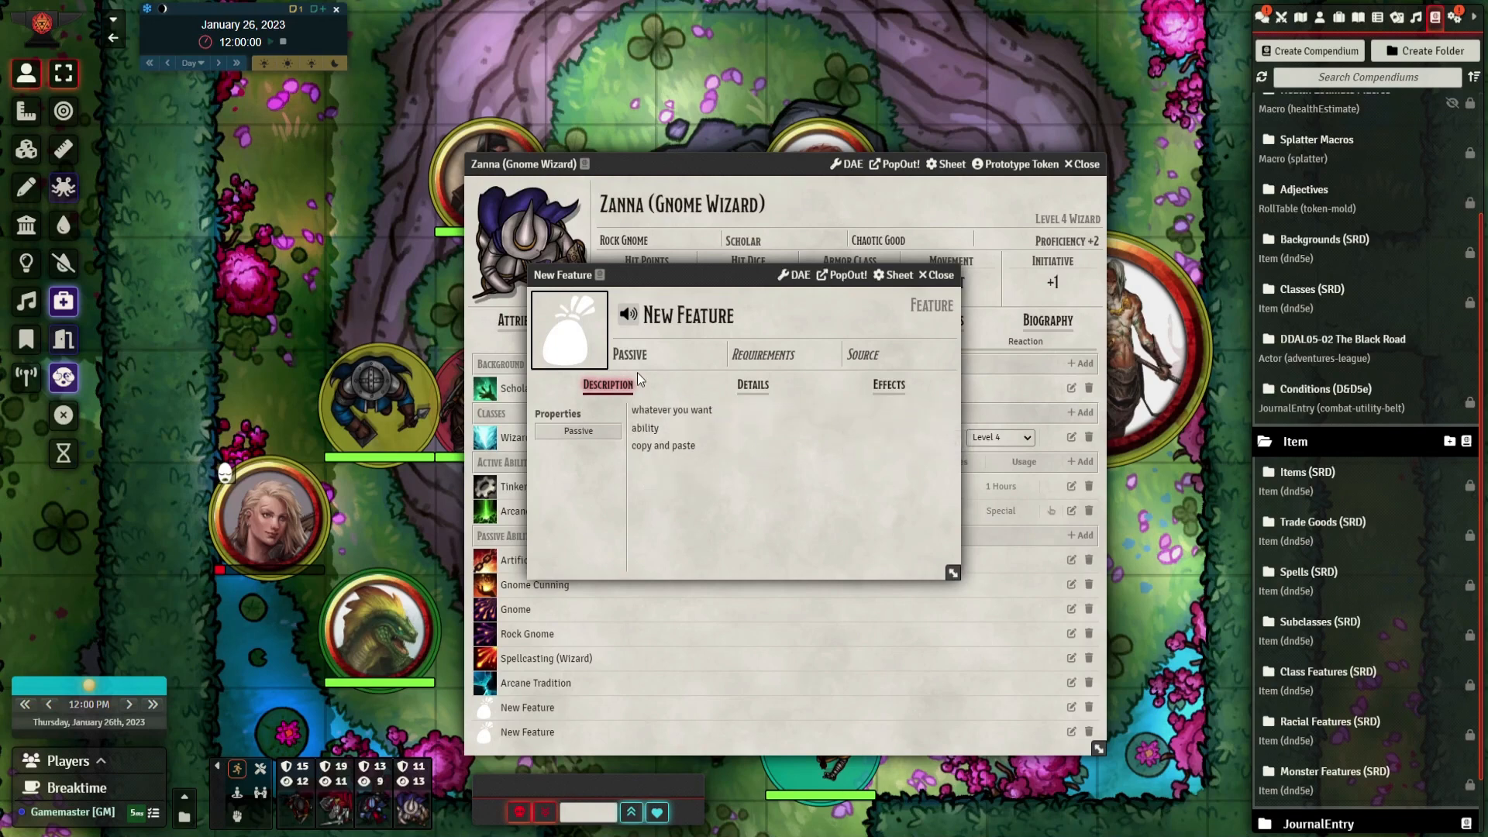
Give the first new feature a purple ring image from the core icons/equipment/finger folder, and show its description in the chat log
left_click(570, 330)
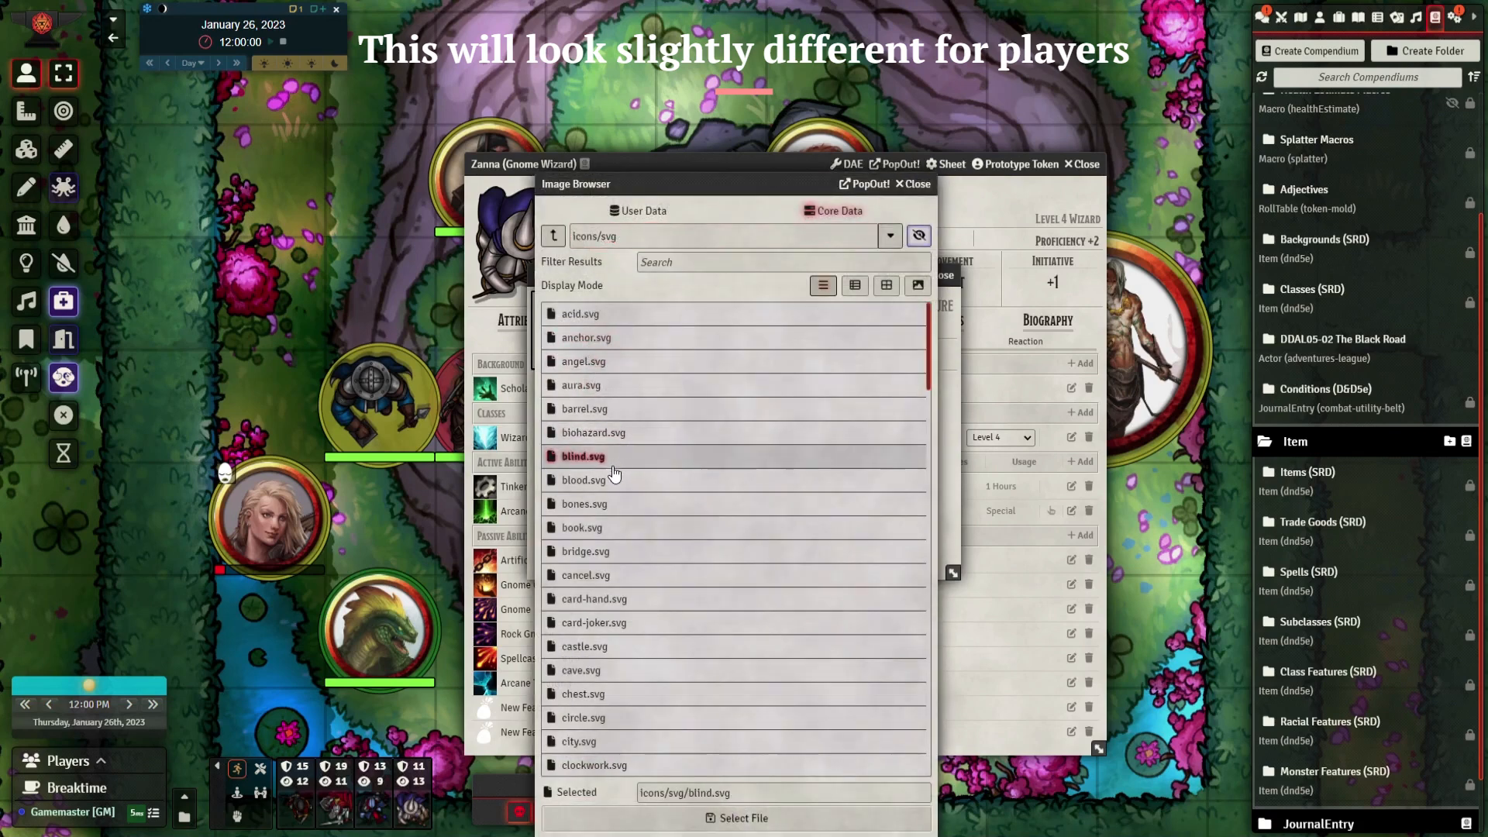
left_click(607, 338)
left_click(554, 235)
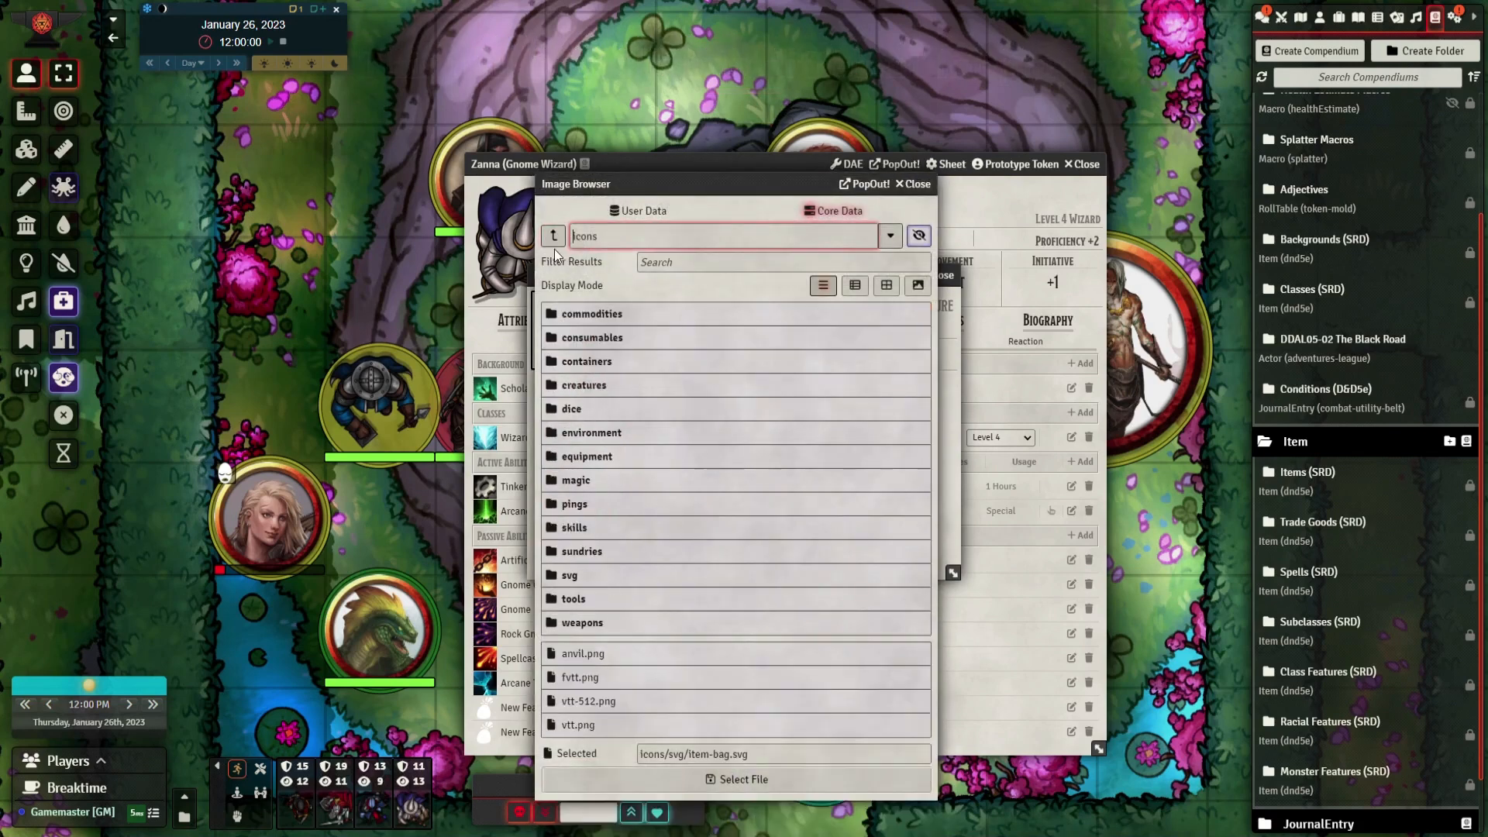
left_click(612, 457)
left_click(603, 387)
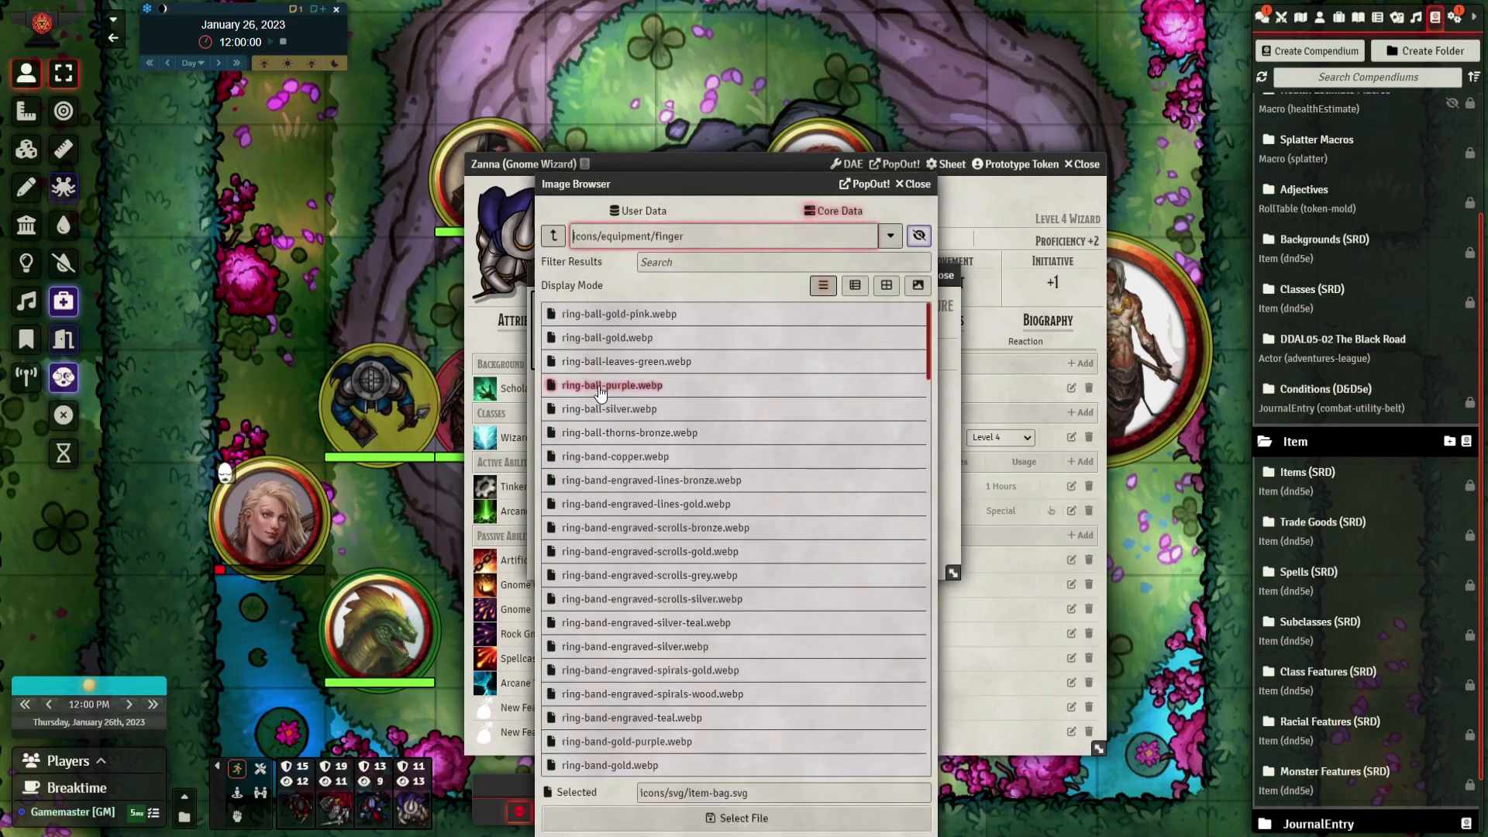
left_click(628, 531)
left_click(746, 814)
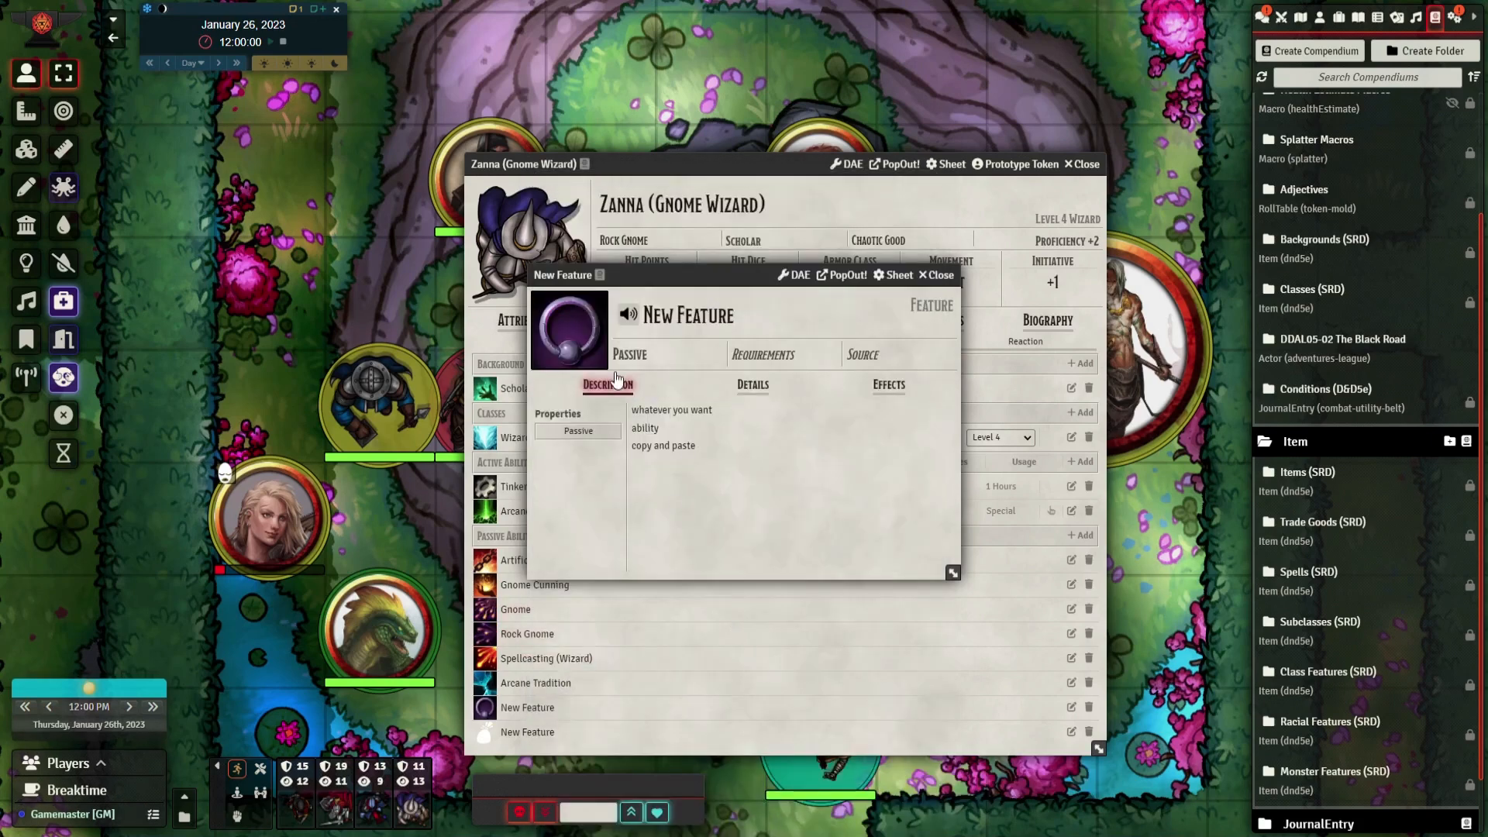
left_click(938, 275)
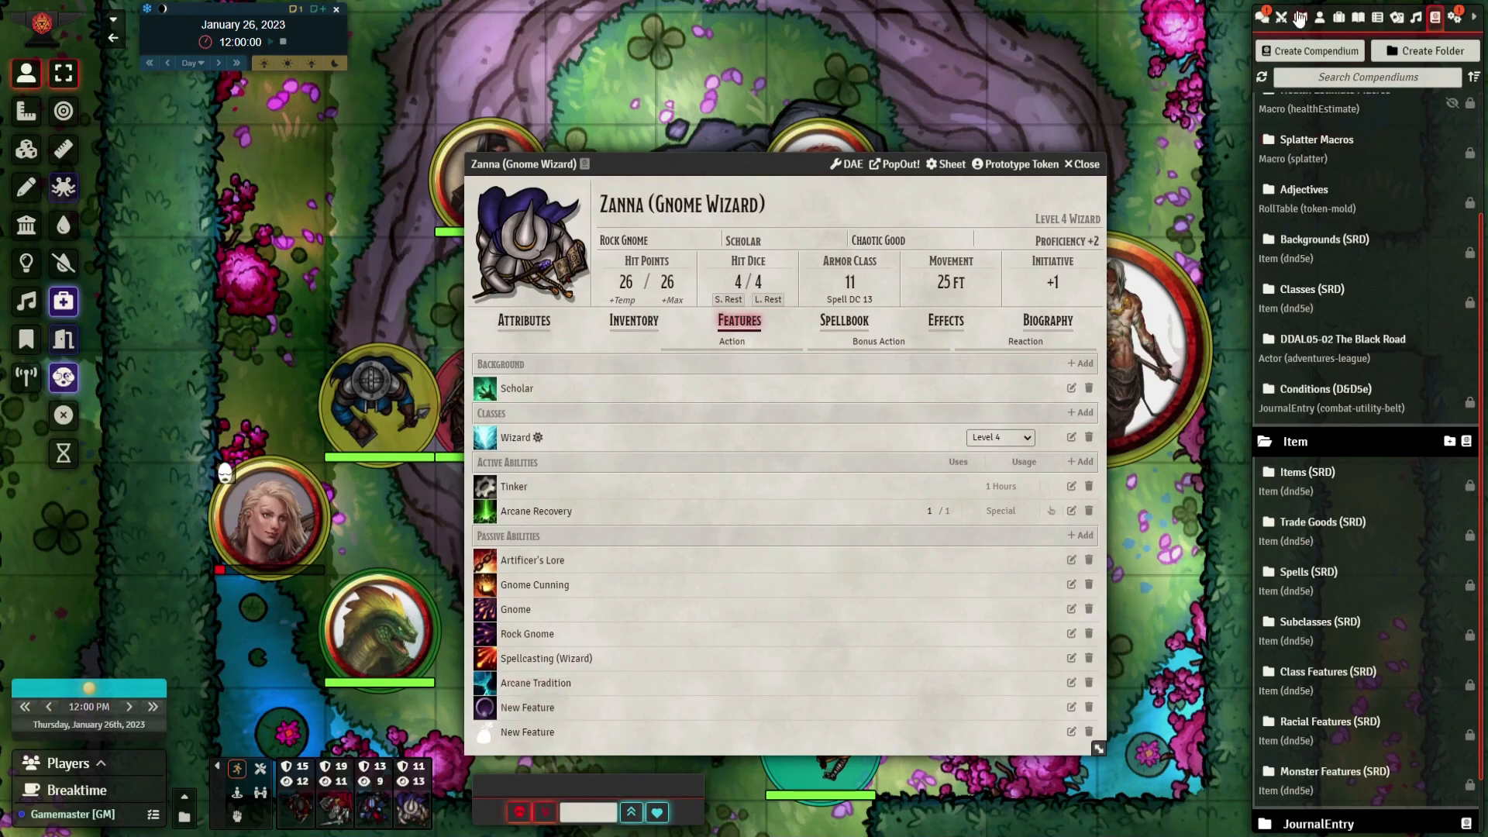
left_click(1263, 17)
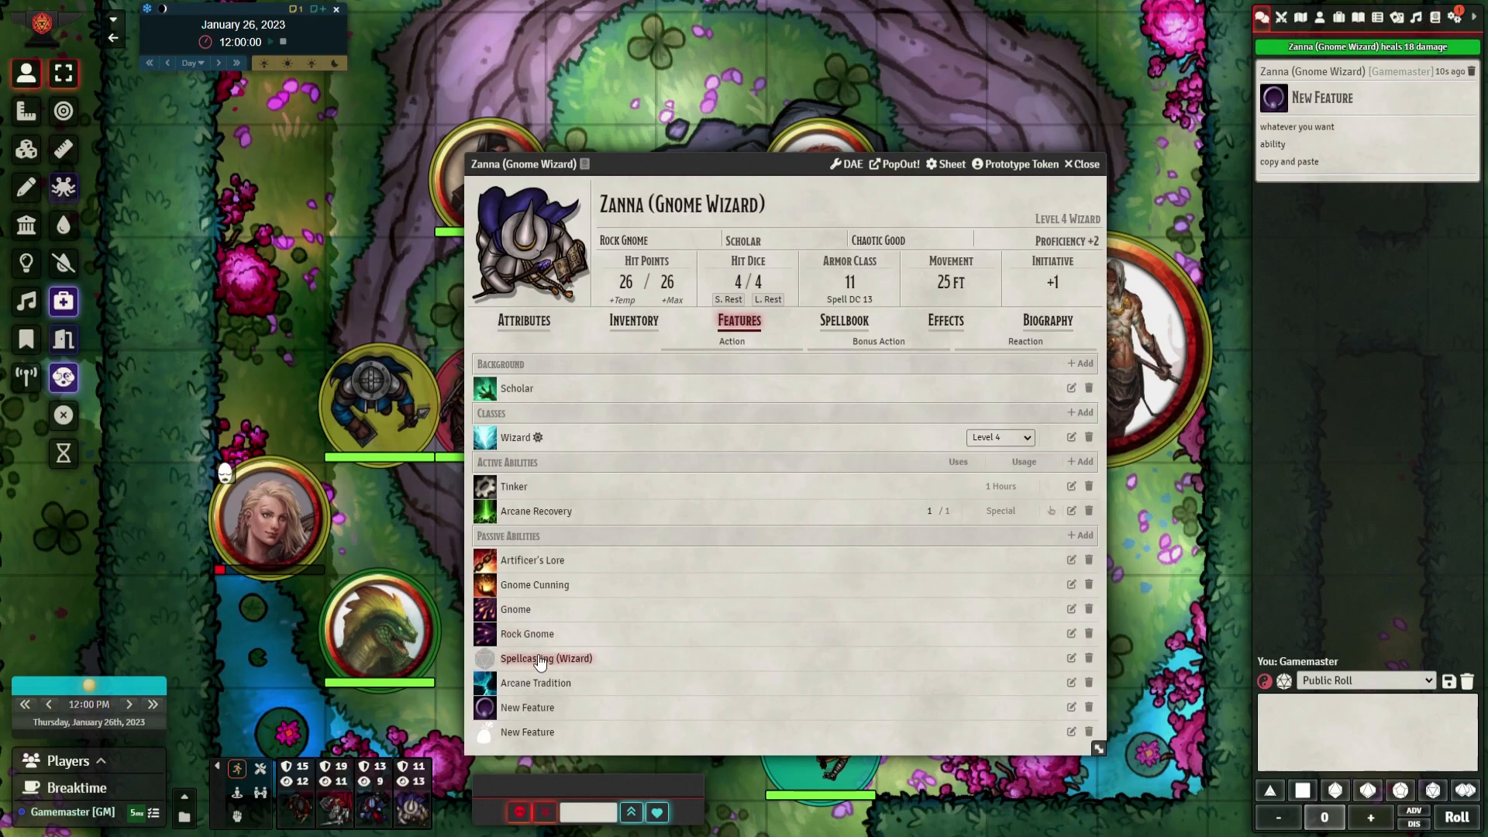
Open the Backgrounds, Racial Features and Subclasses (SRD) compendiums and arrange their windows around the character sheet
left_click(1436, 17)
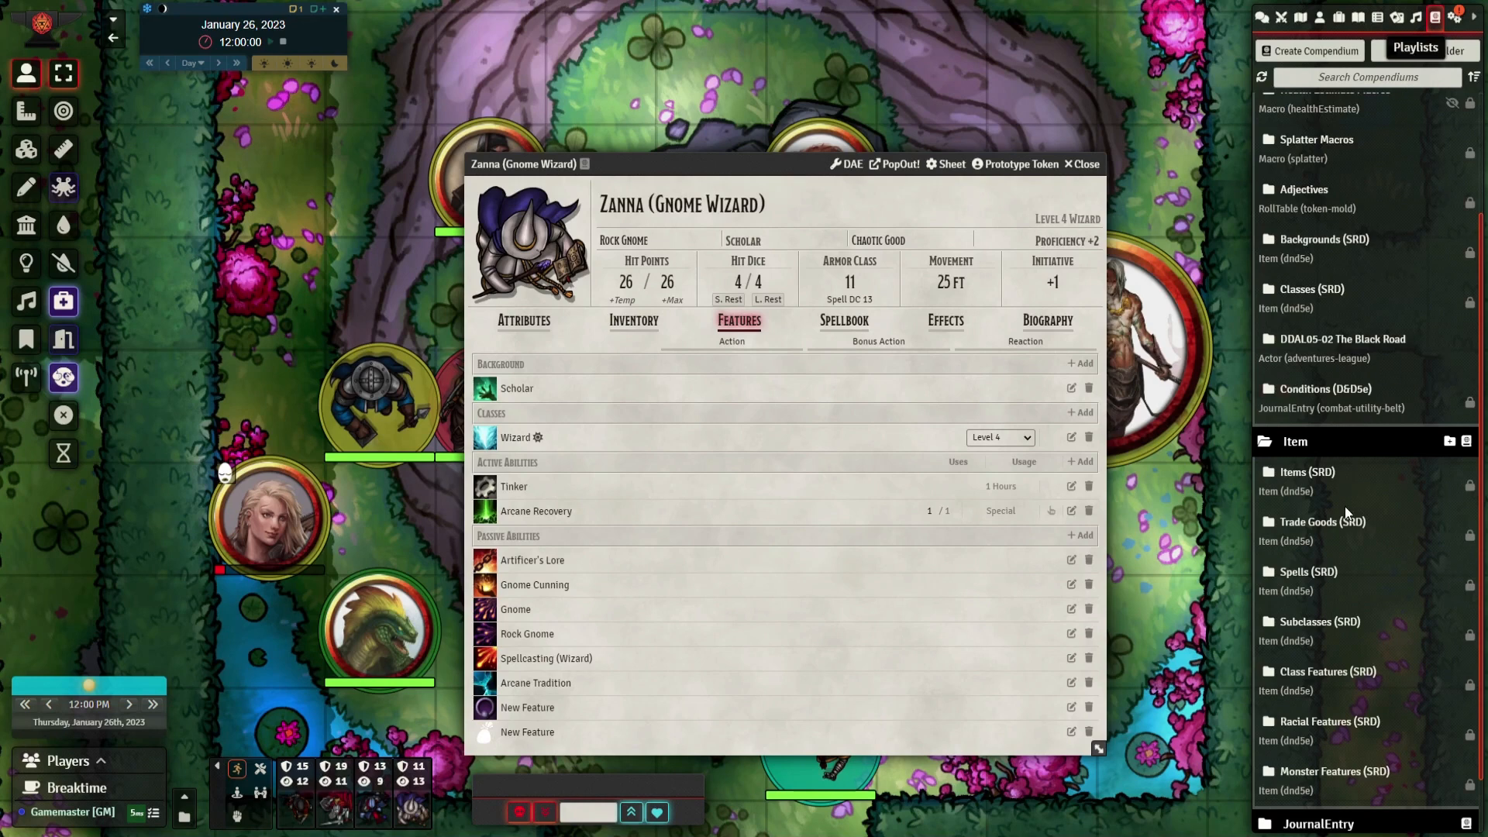
scroll(1302, 489, "up", 1)
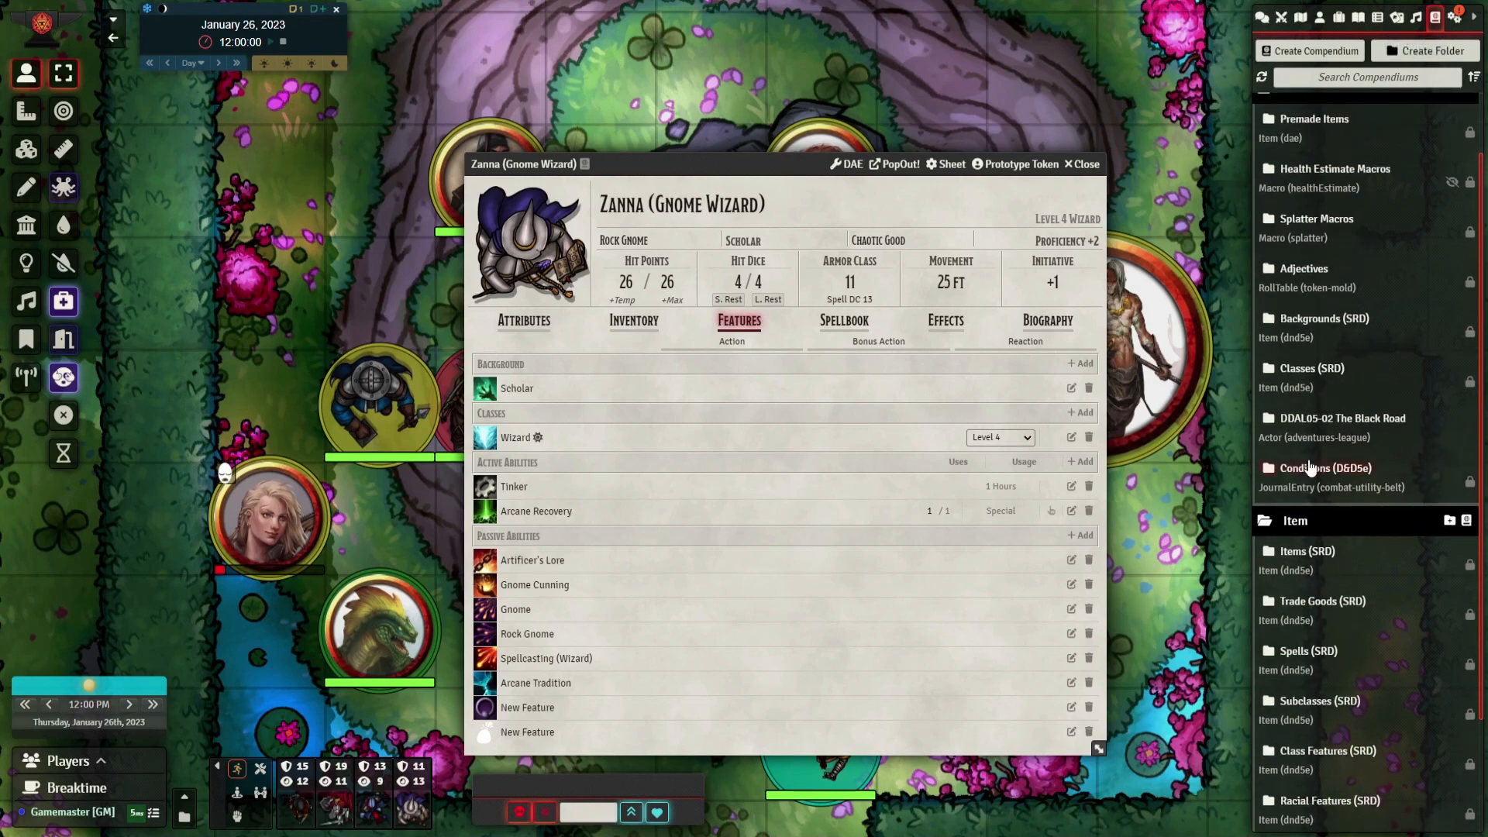
left_click(1327, 324)
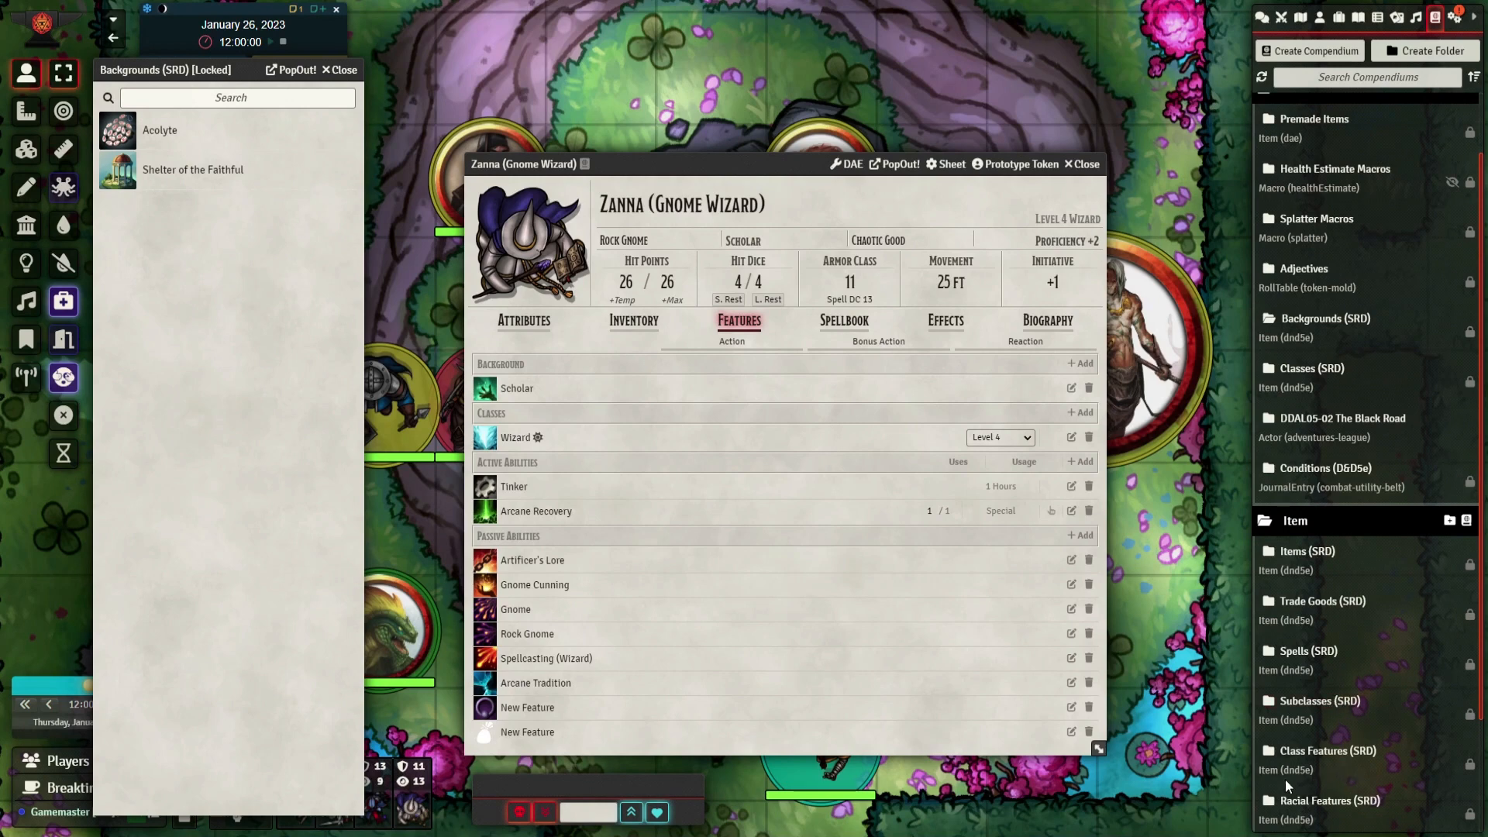
left_click(1310, 799)
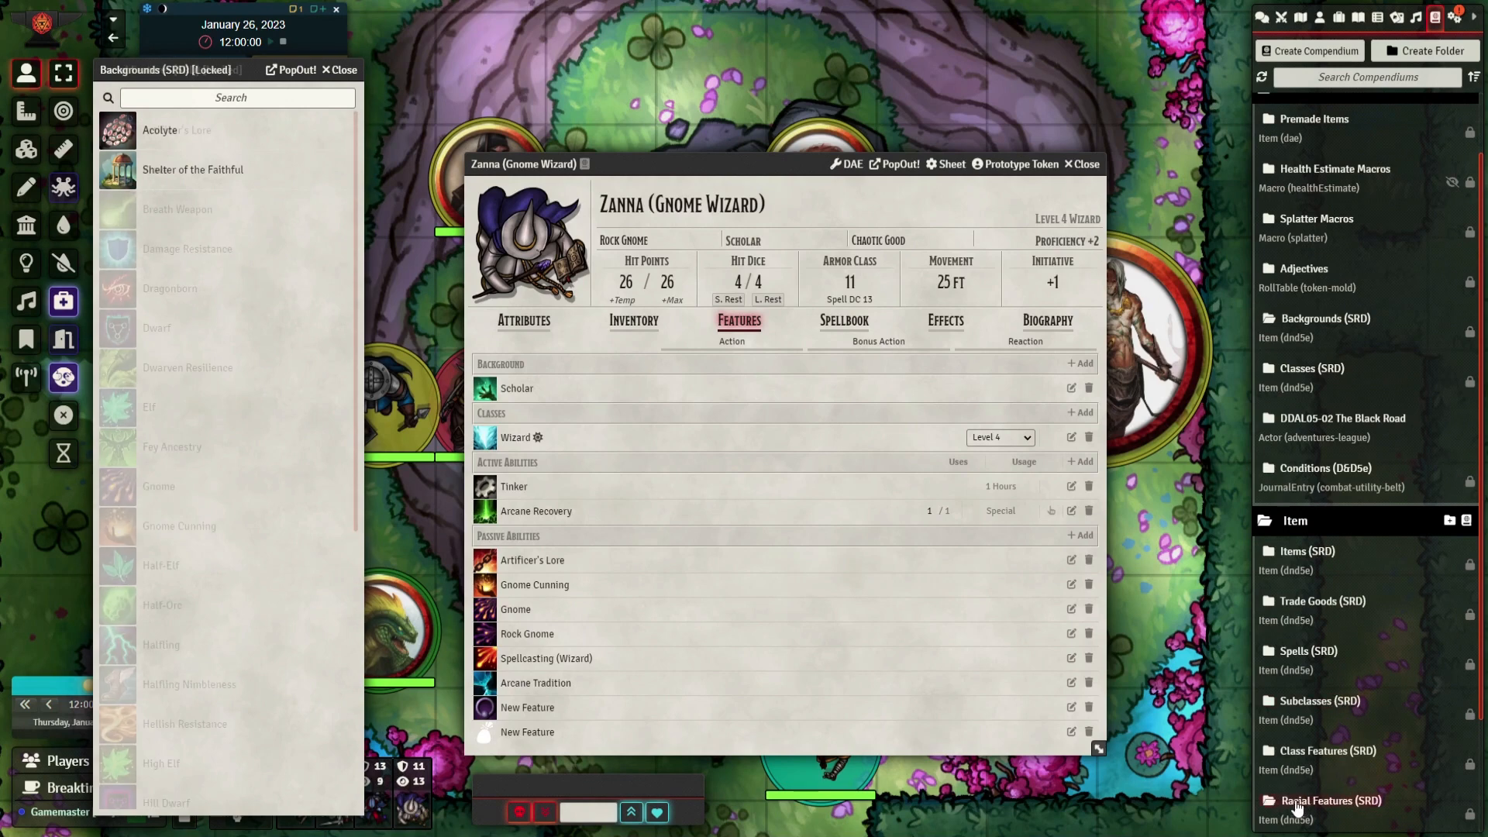
left_click(1328, 713)
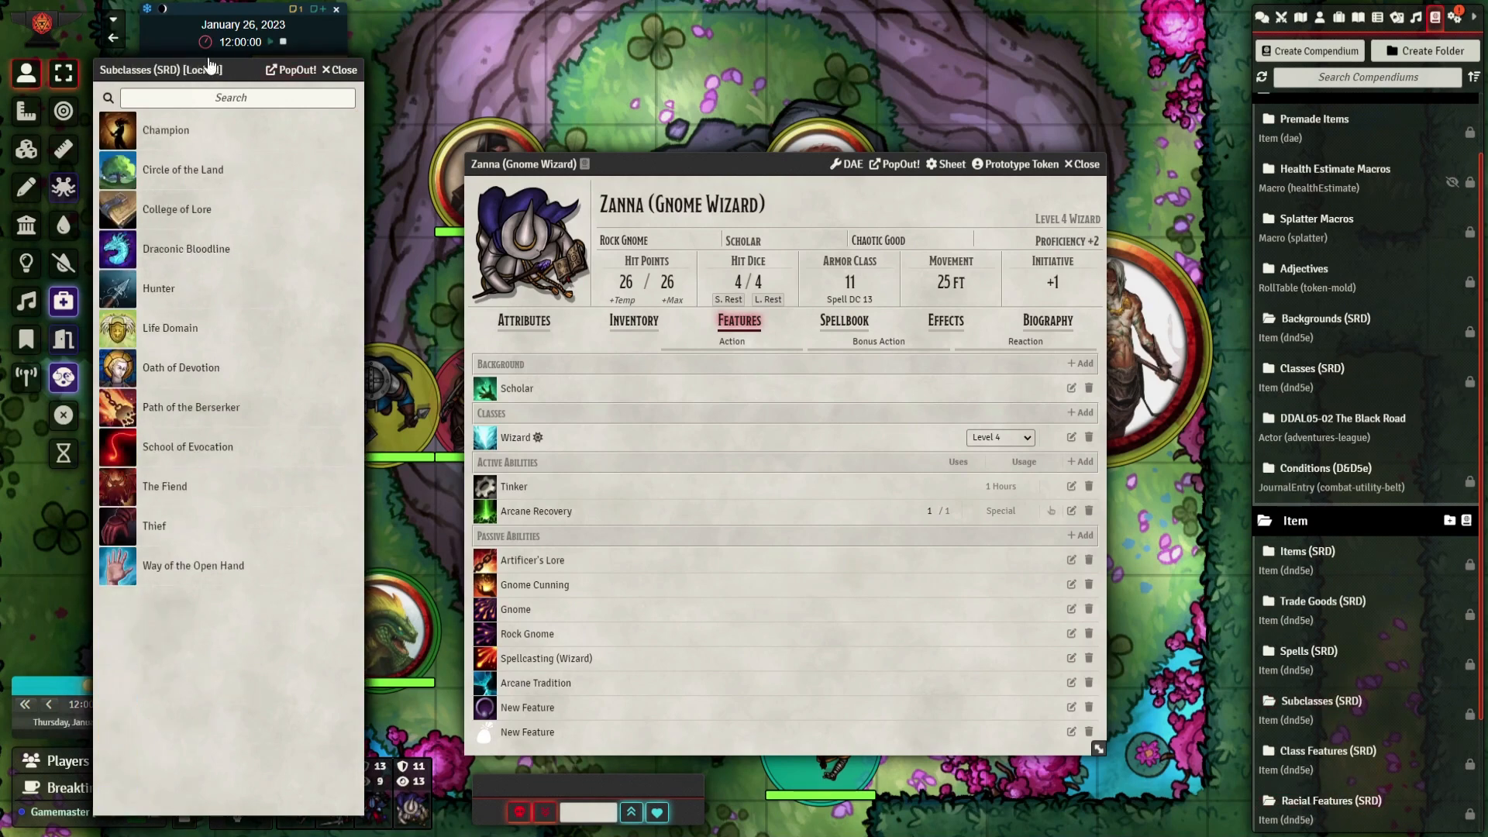
left_click_drag(209, 68, 500, 61)
left_click_drag(234, 70, 1054, 43)
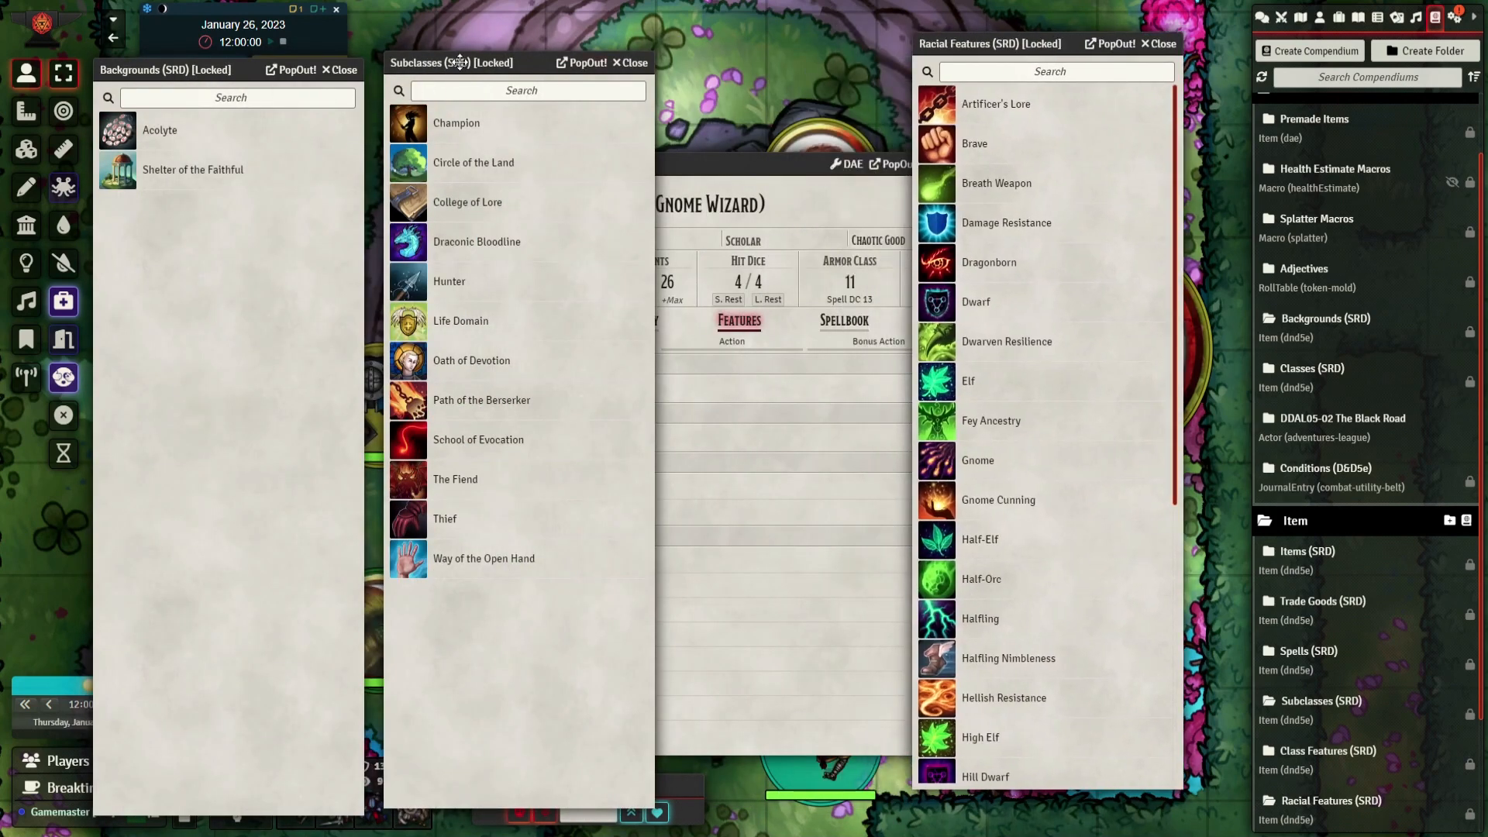
left_click_drag(462, 62, 299, 66)
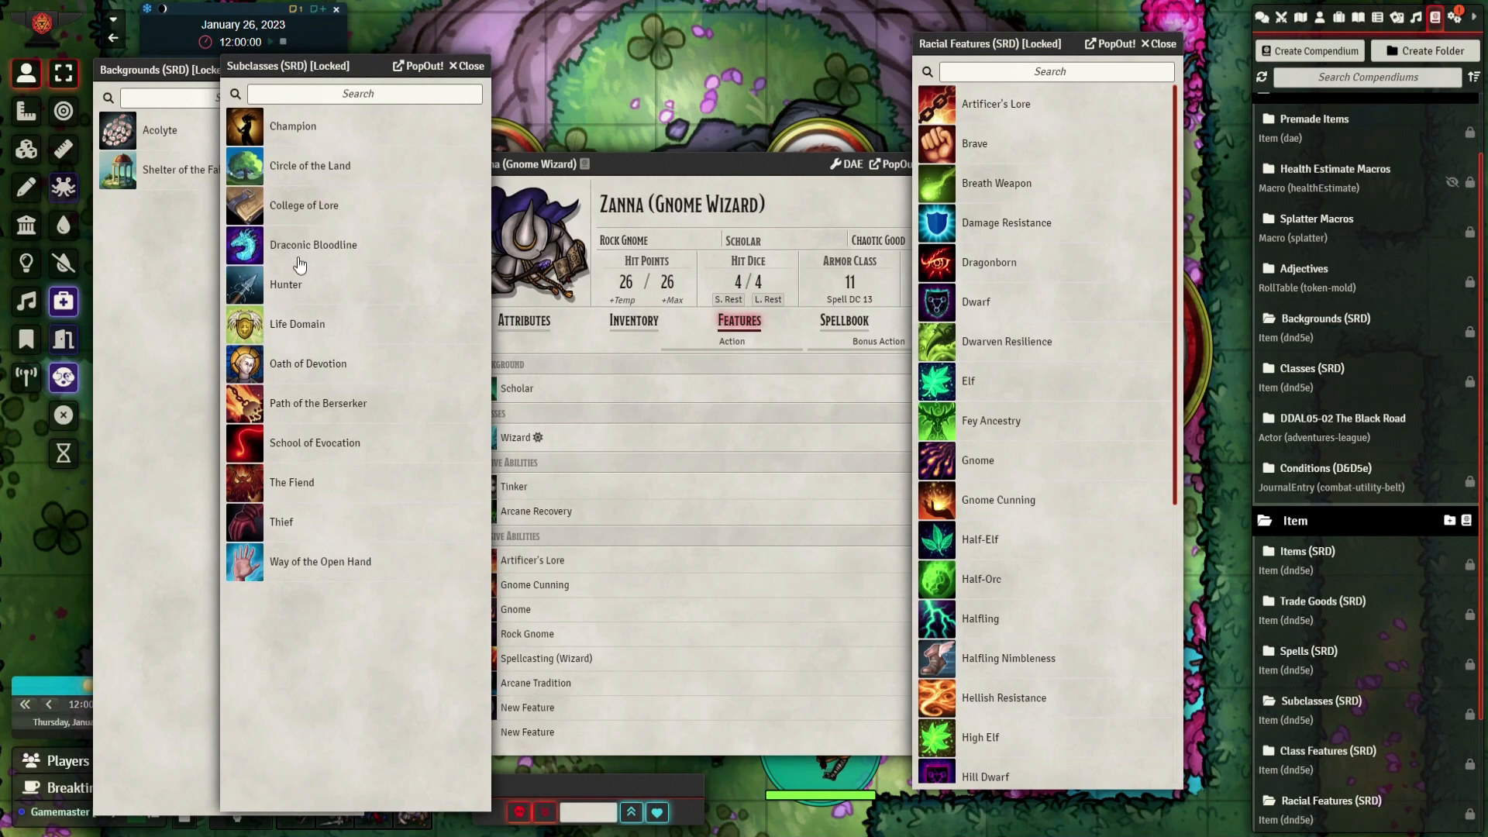
Add the Thief subclass from the Subclasses (SRD) compendium to the character's features
left_click_drag(290, 531, 652, 621)
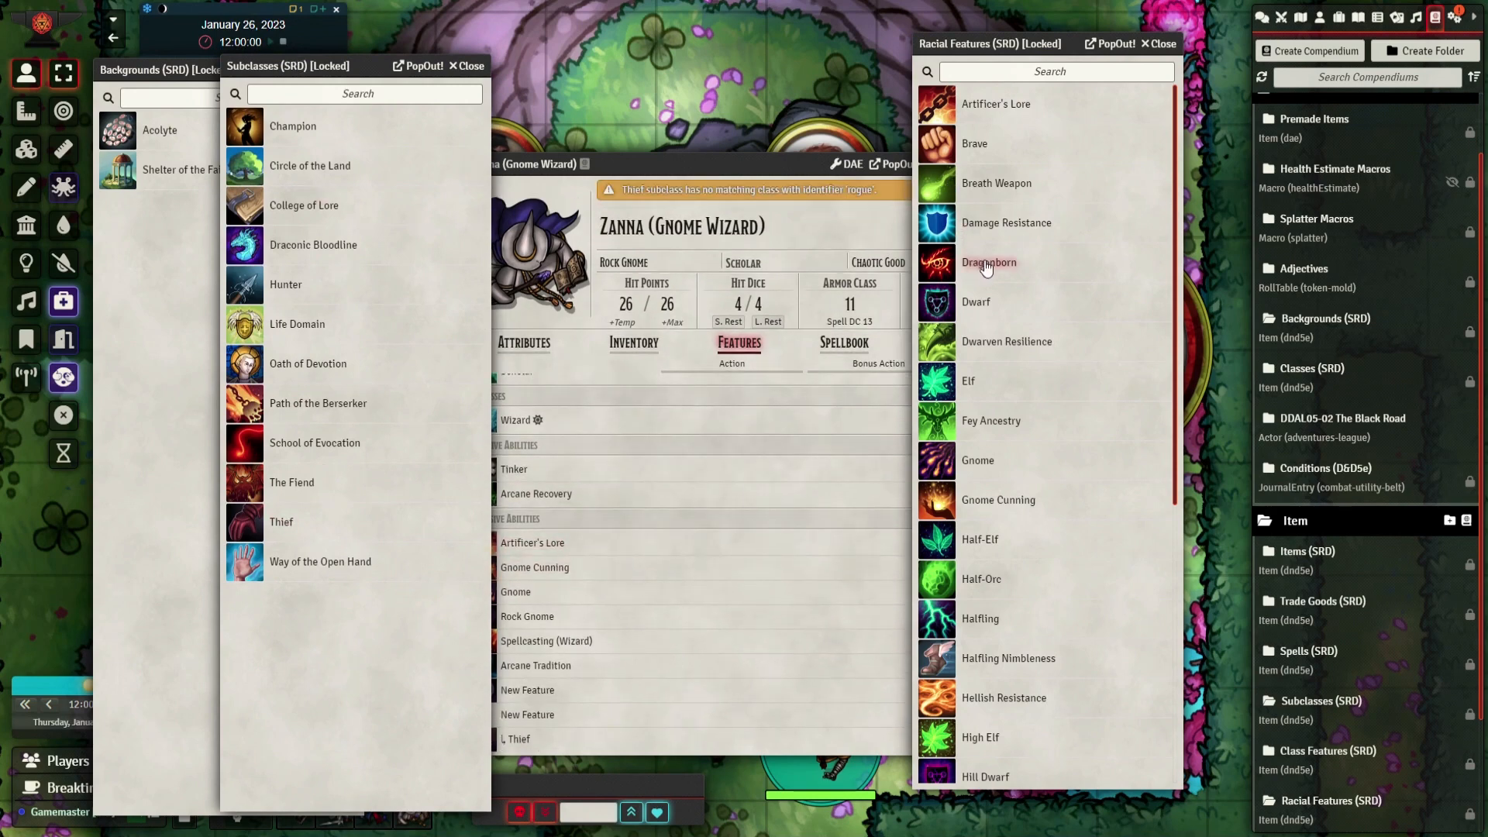
Add the Dragonborn racial feature to Zanna's features and close the Subclasses, Racial Features and Backgrounds compendiums
left_click_drag(987, 268, 700, 523)
left_click(471, 66)
left_click(1160, 44)
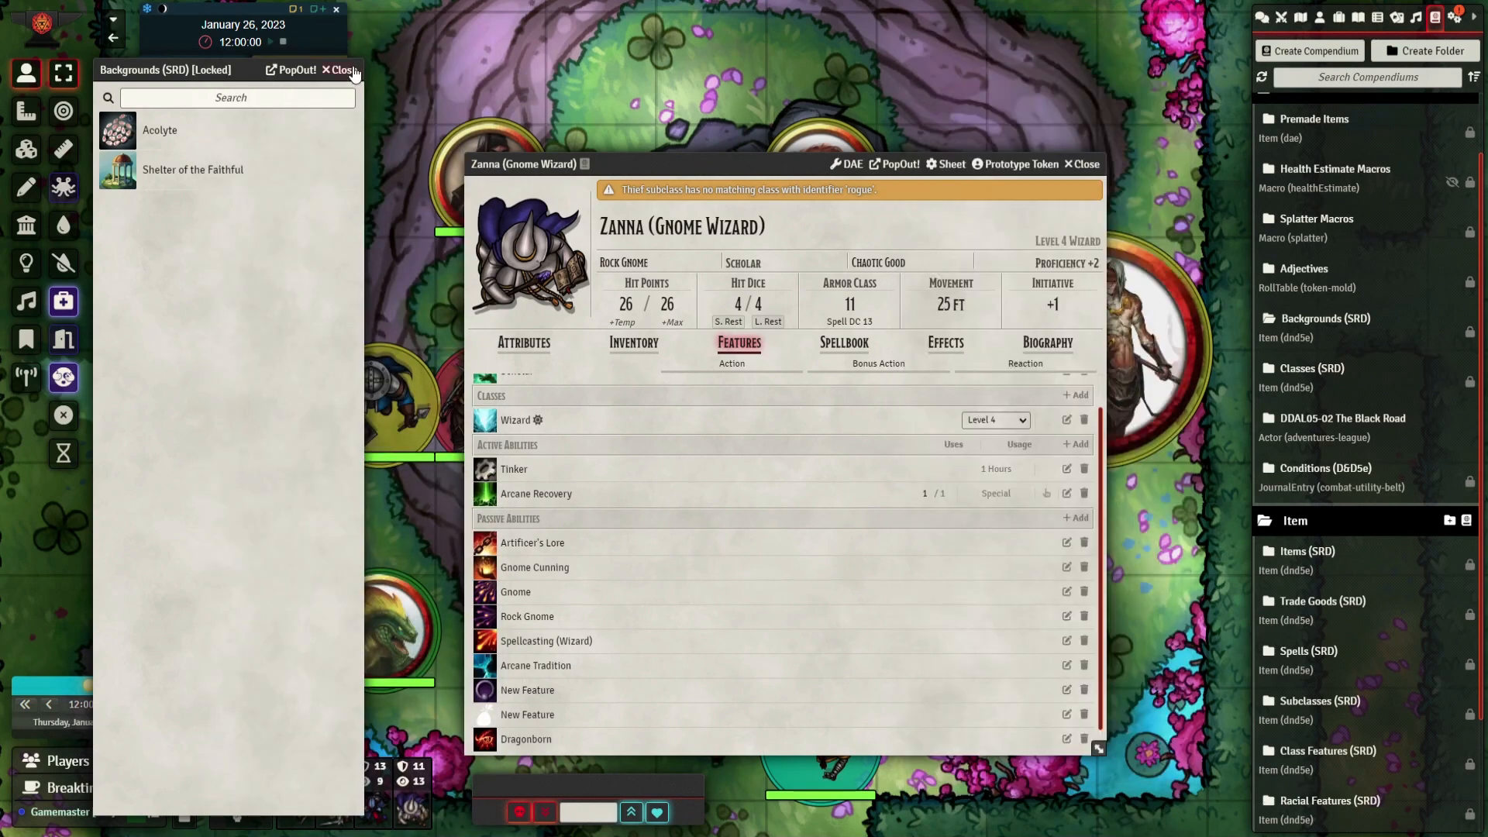
left_click(352, 71)
Examine the features of the starter heroes Merric and Beiro for comparison, and close both of their sheets
left_click(1319, 19)
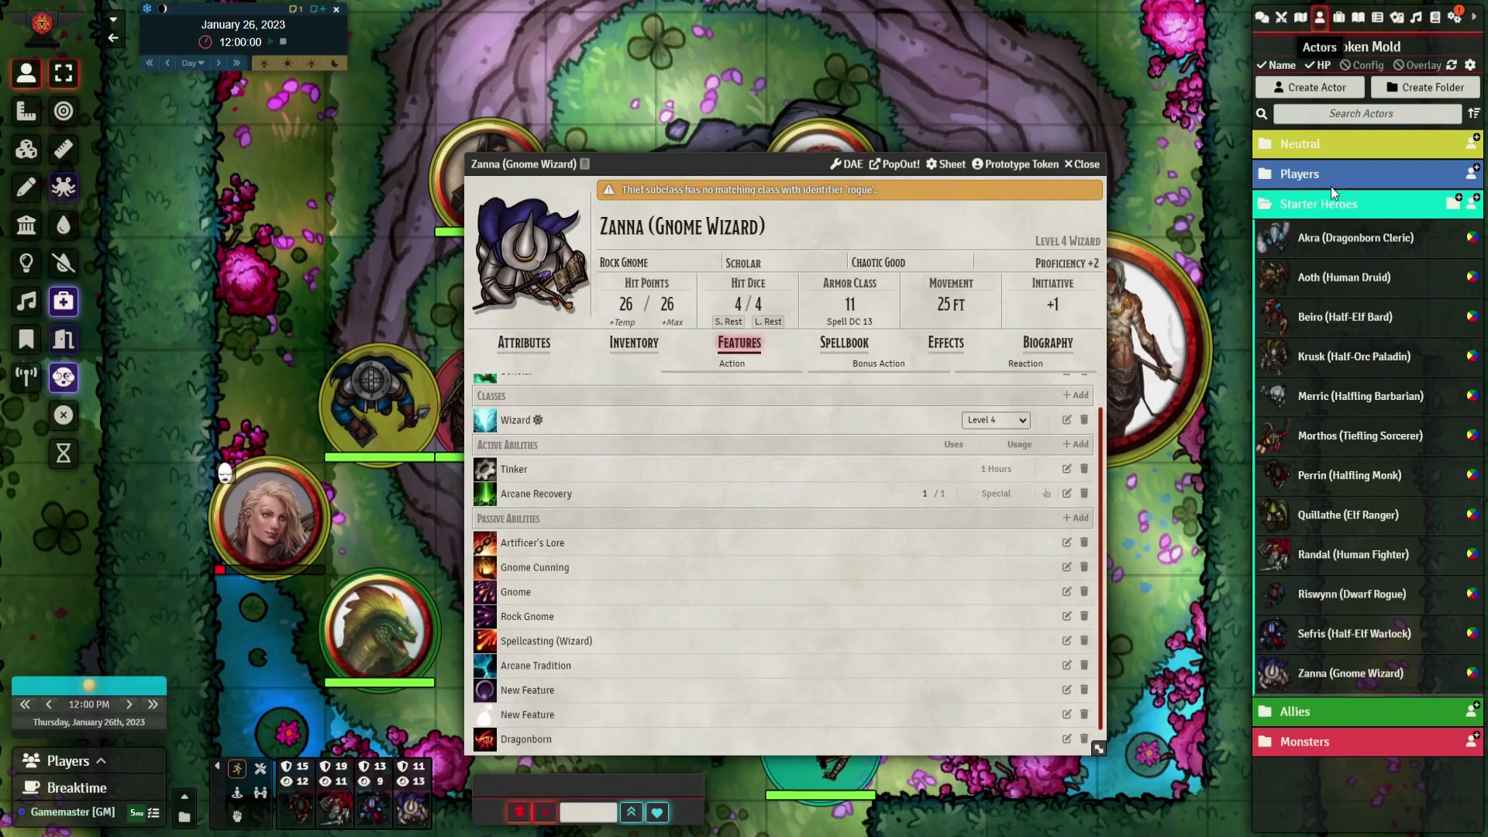
left_click(1333, 324)
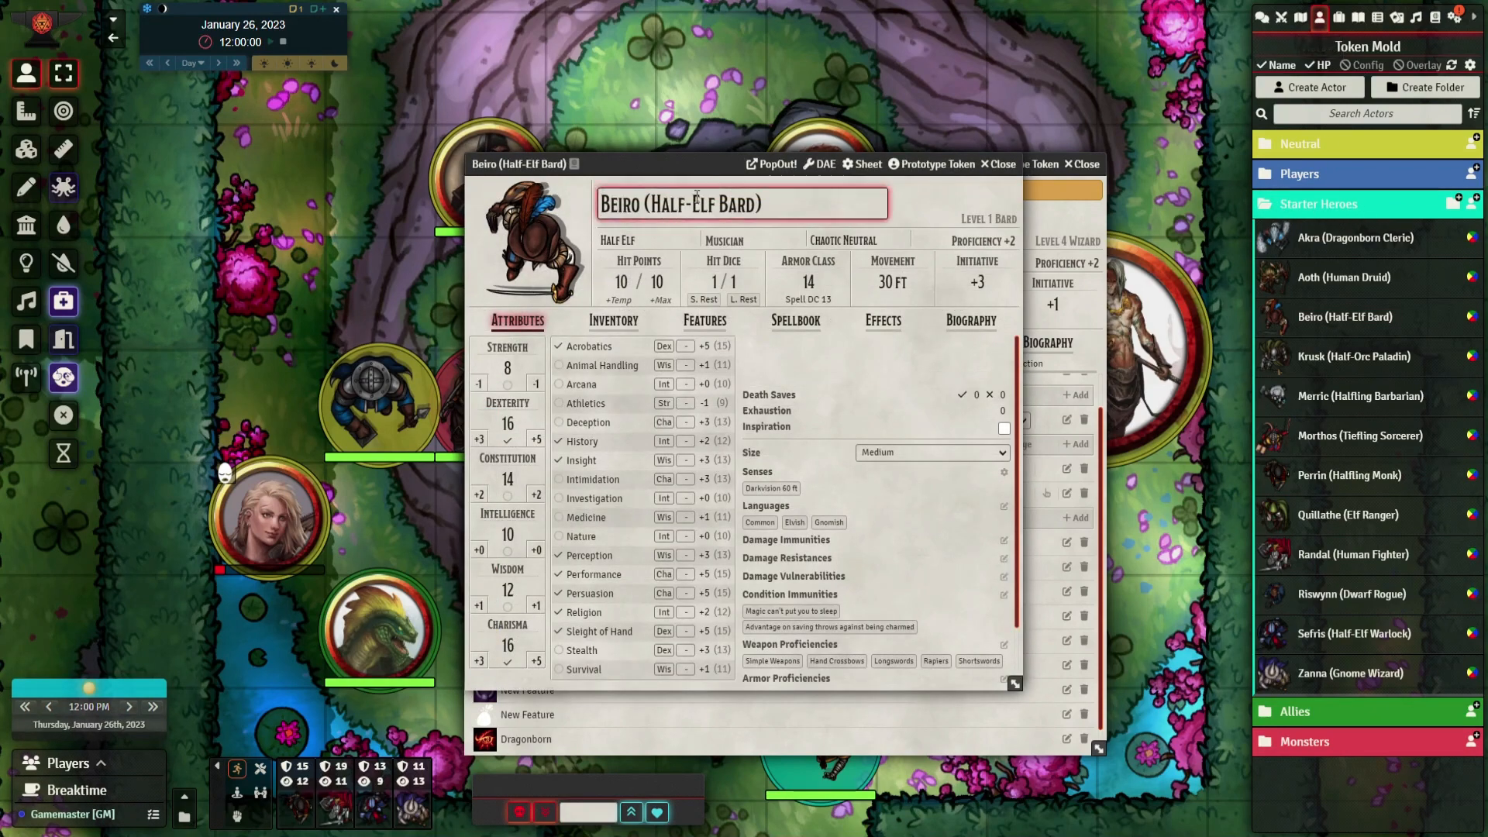
left_click_drag(682, 156, 351, 101)
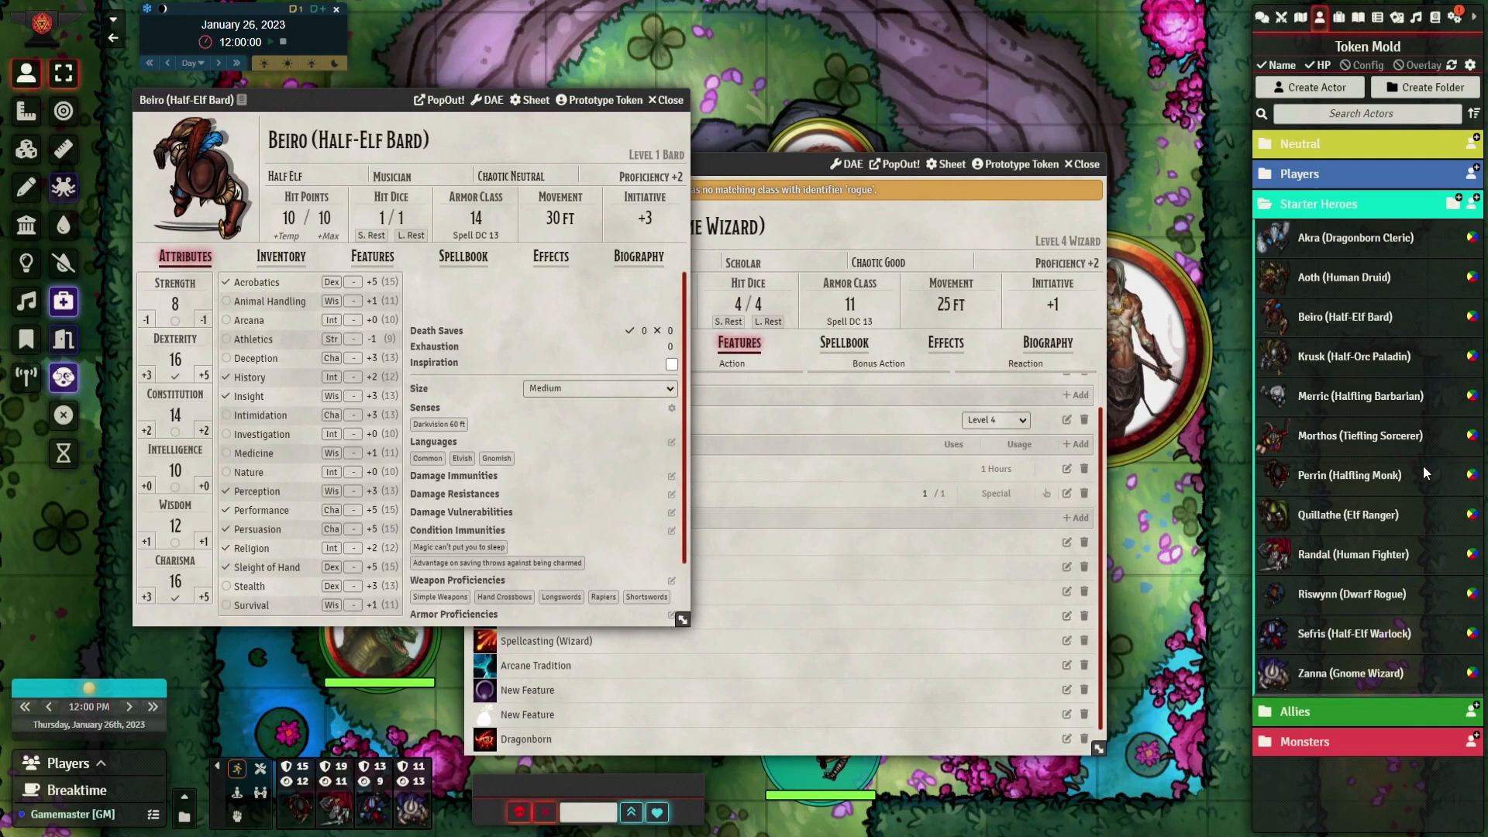
left_click(1354, 399)
left_click_drag(704, 165, 382, 158)
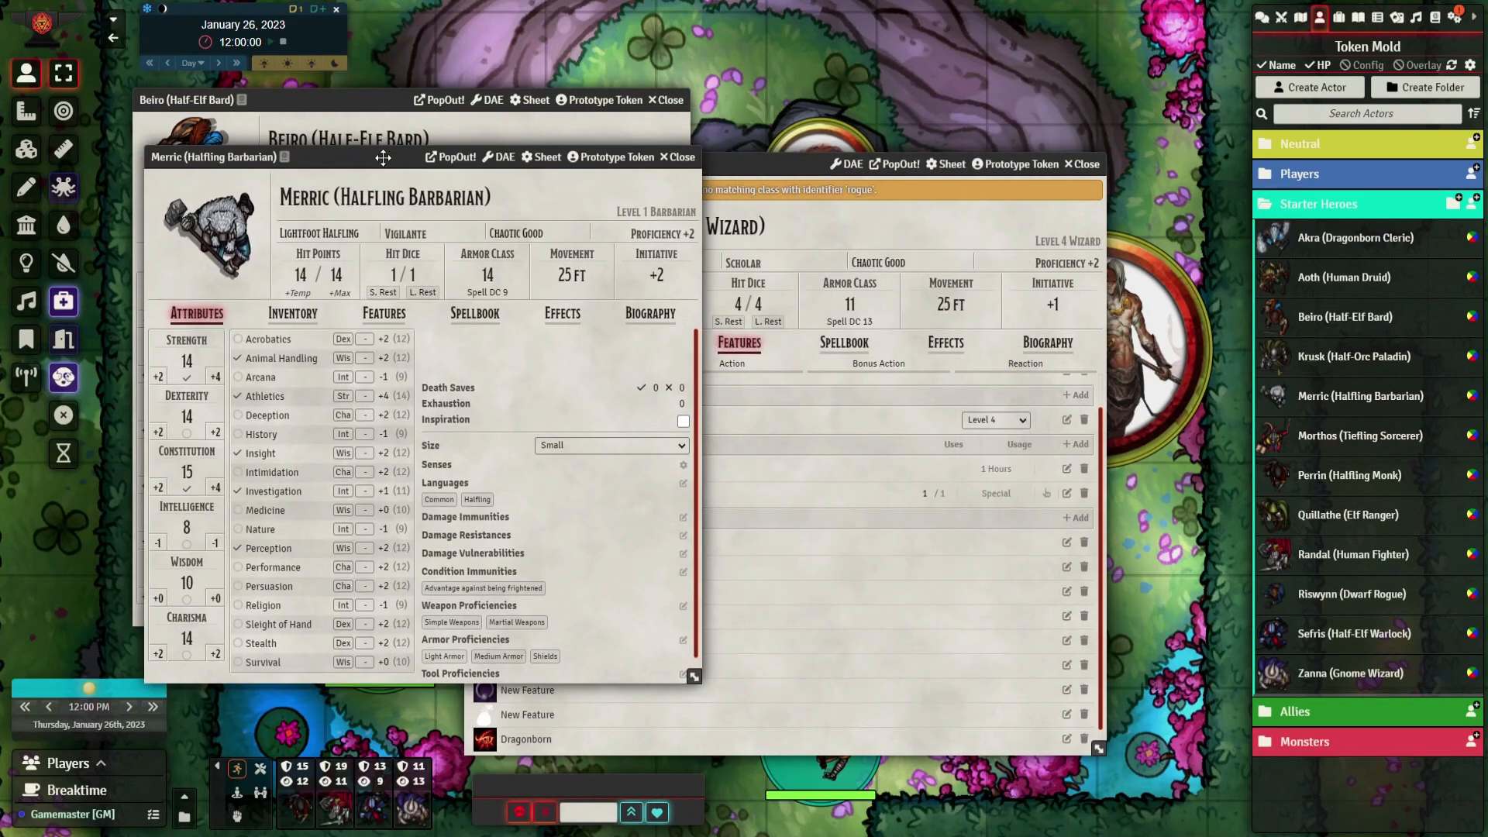
left_click(398, 315)
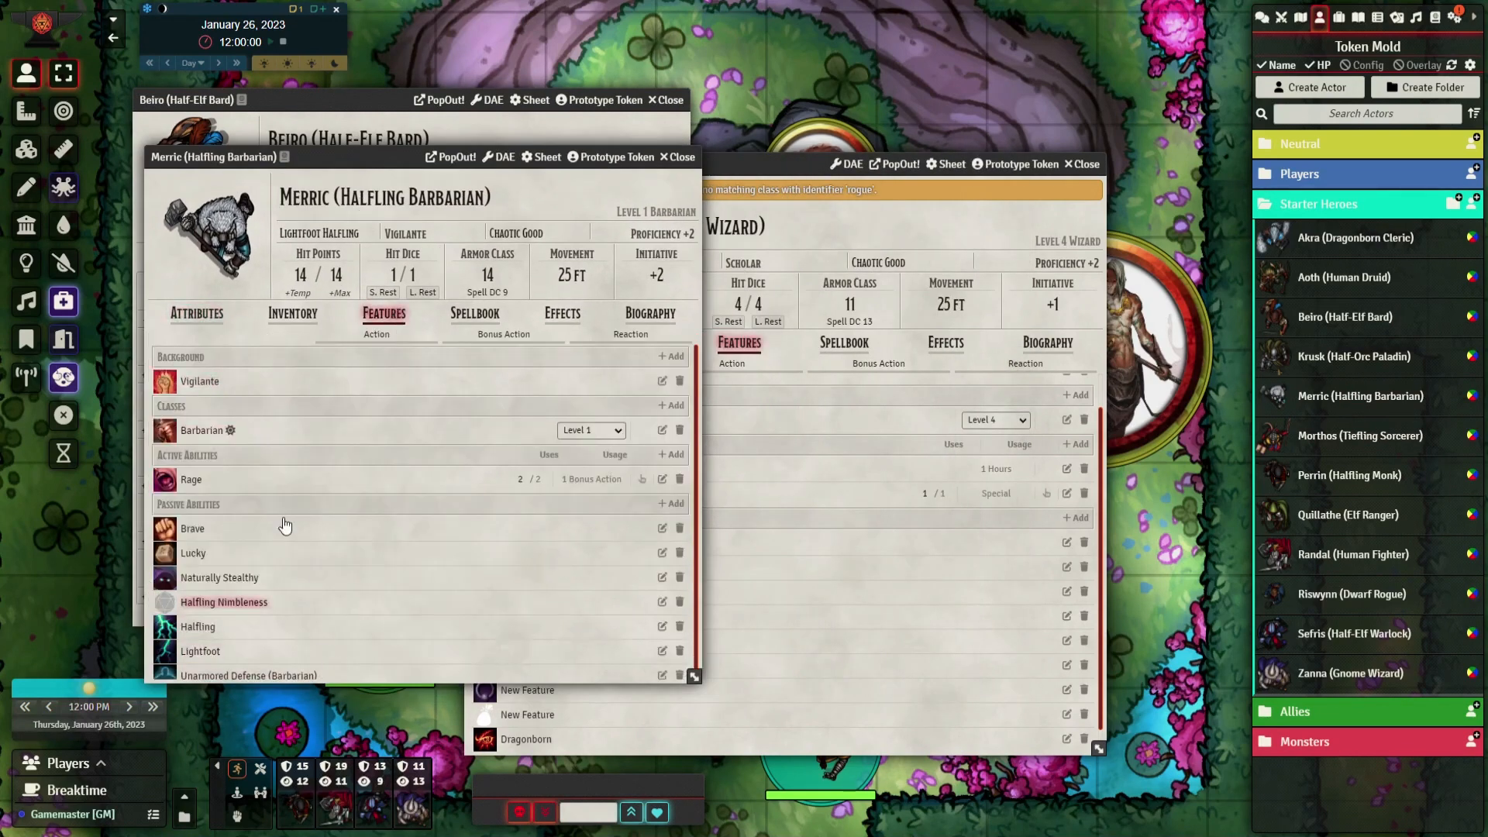
scroll(943, 545, "up", 1)
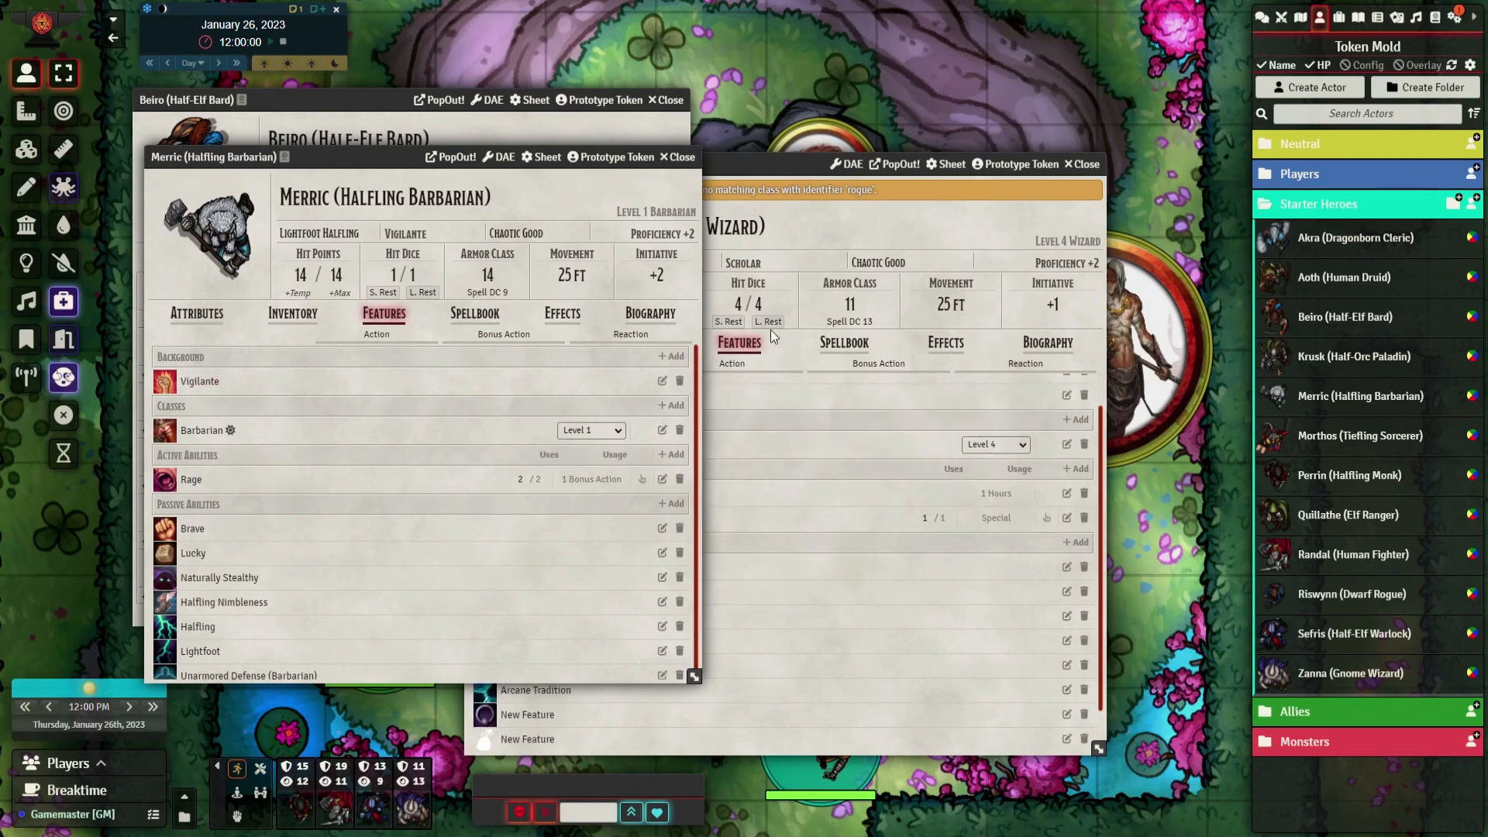
left_click(679, 156)
left_click(373, 257)
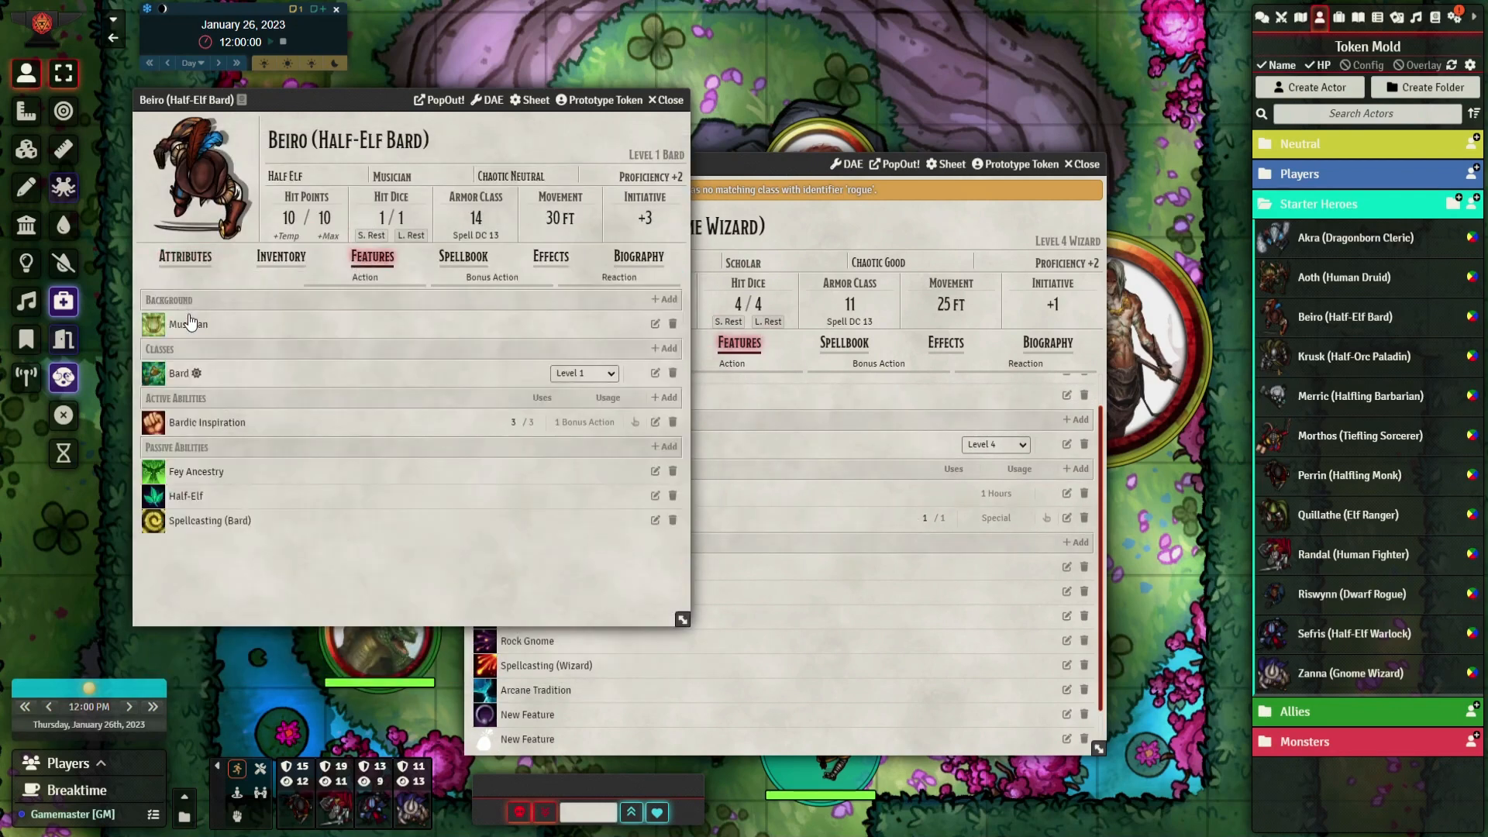
left_click(670, 101)
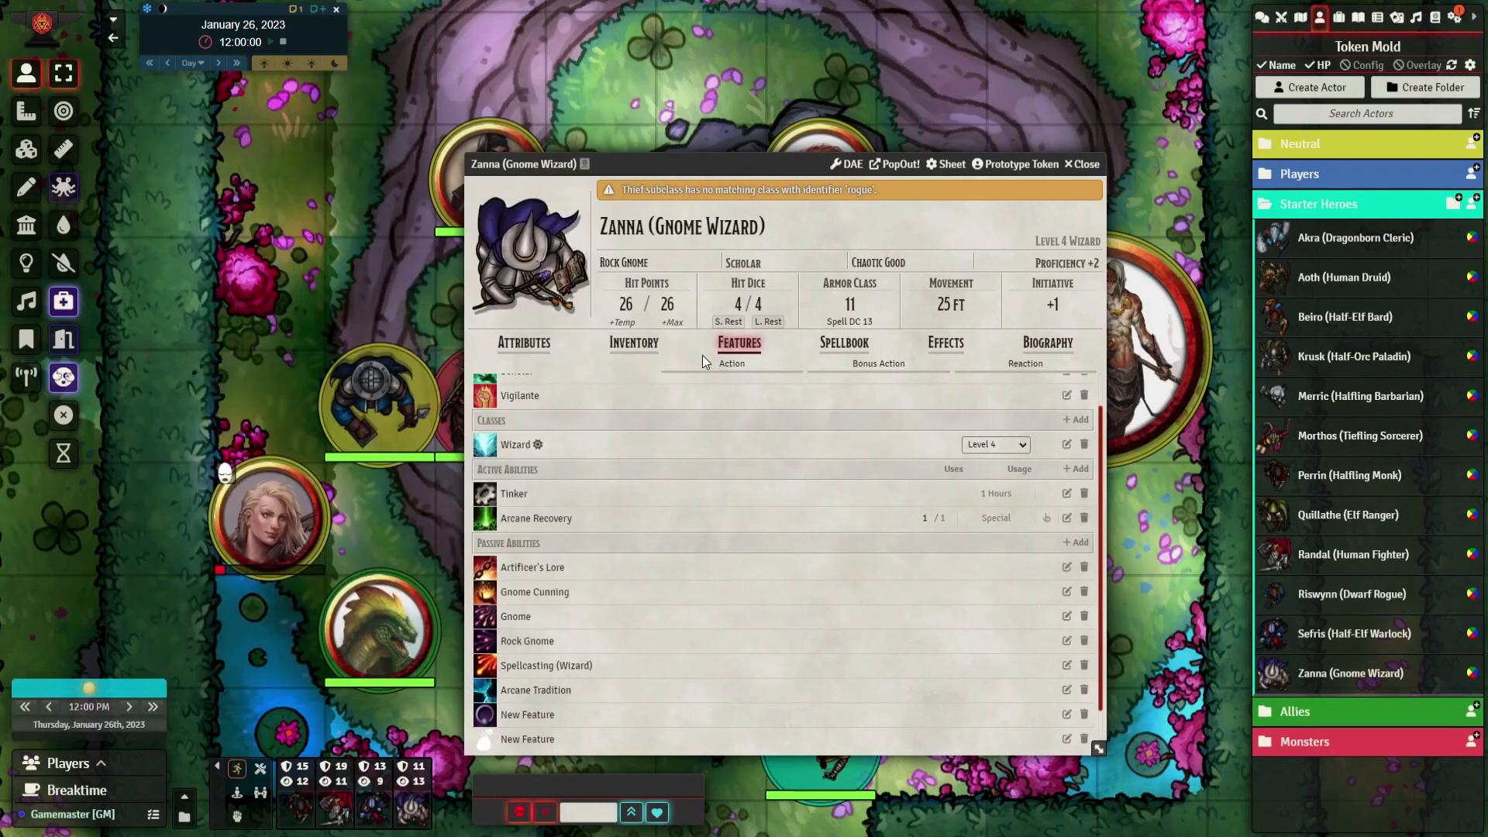
Add Adamantine Ring Mail and Adamantine Scale Mail from the Items (SRD) compendium to Zanna's inventory
left_click(634, 343)
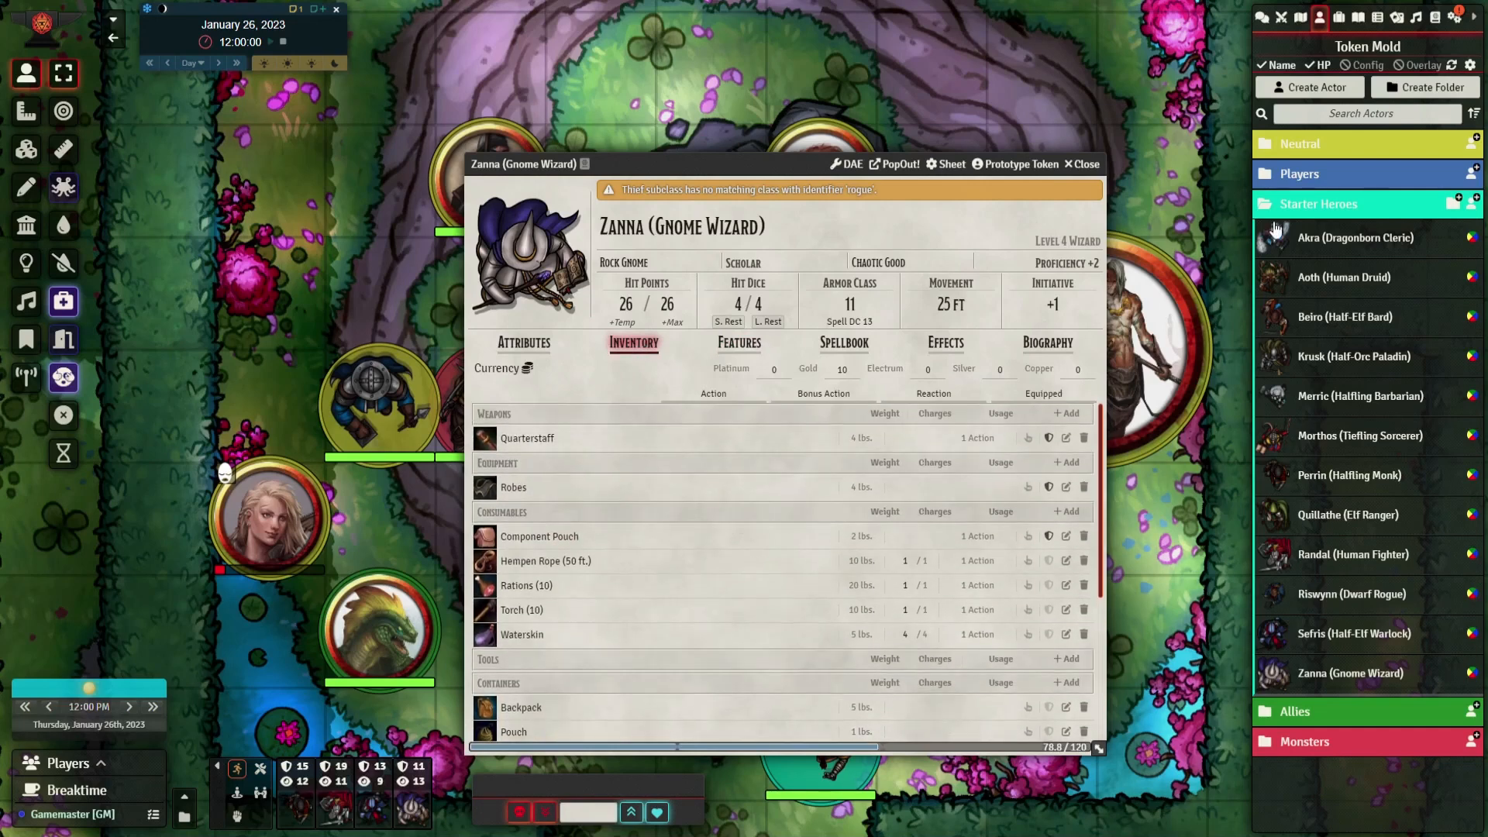
left_click(1435, 17)
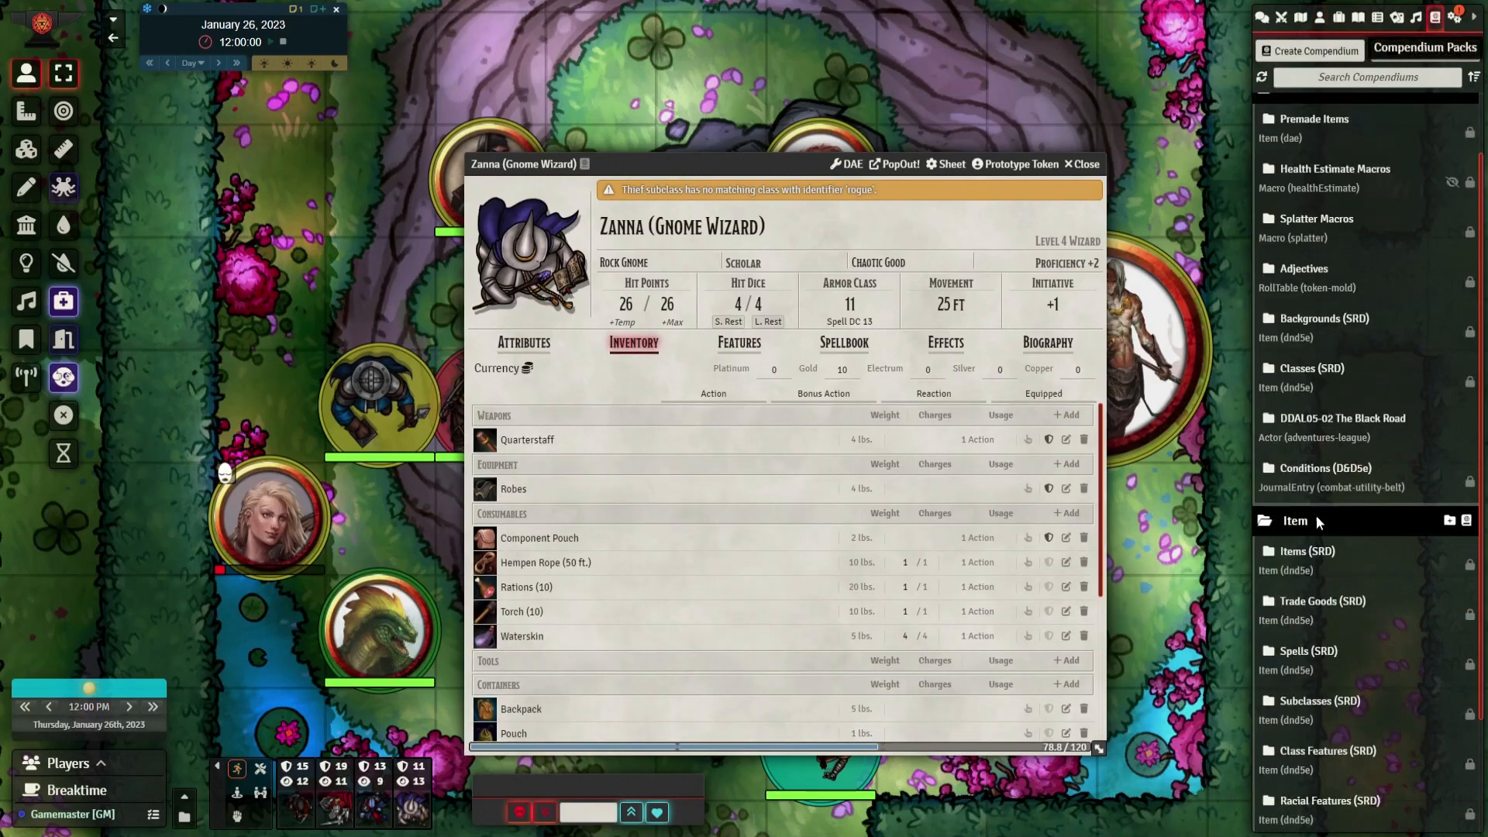
left_click(1310, 551)
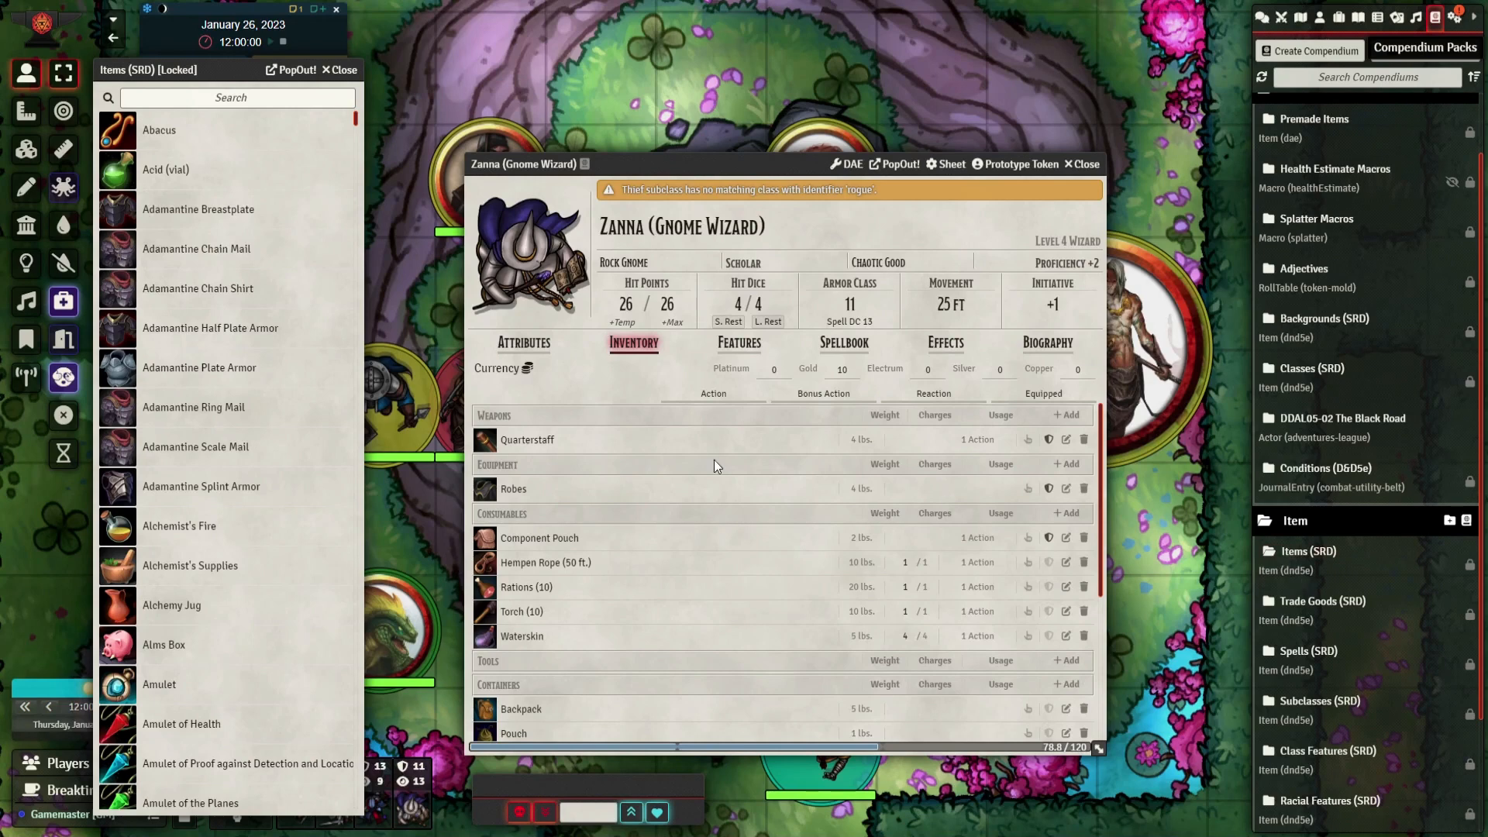
left_click_drag(172, 409, 612, 535)
left_click_drag(203, 448, 955, 593)
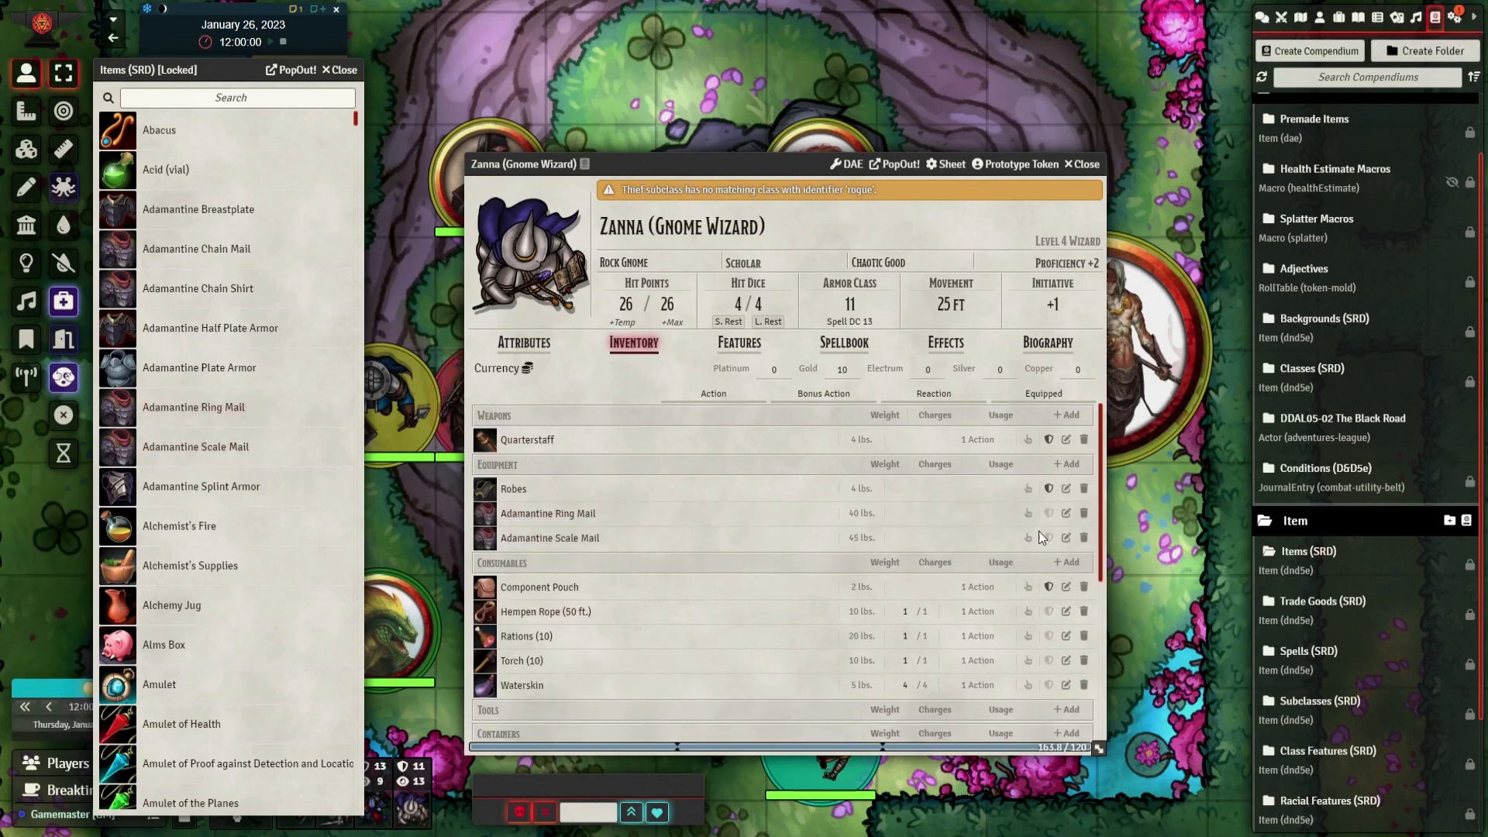
Equip the Adamantine Ring Mail and Adamantine Scale Mail, and delete the Scale Mail from the inventory
left_click(1049, 514)
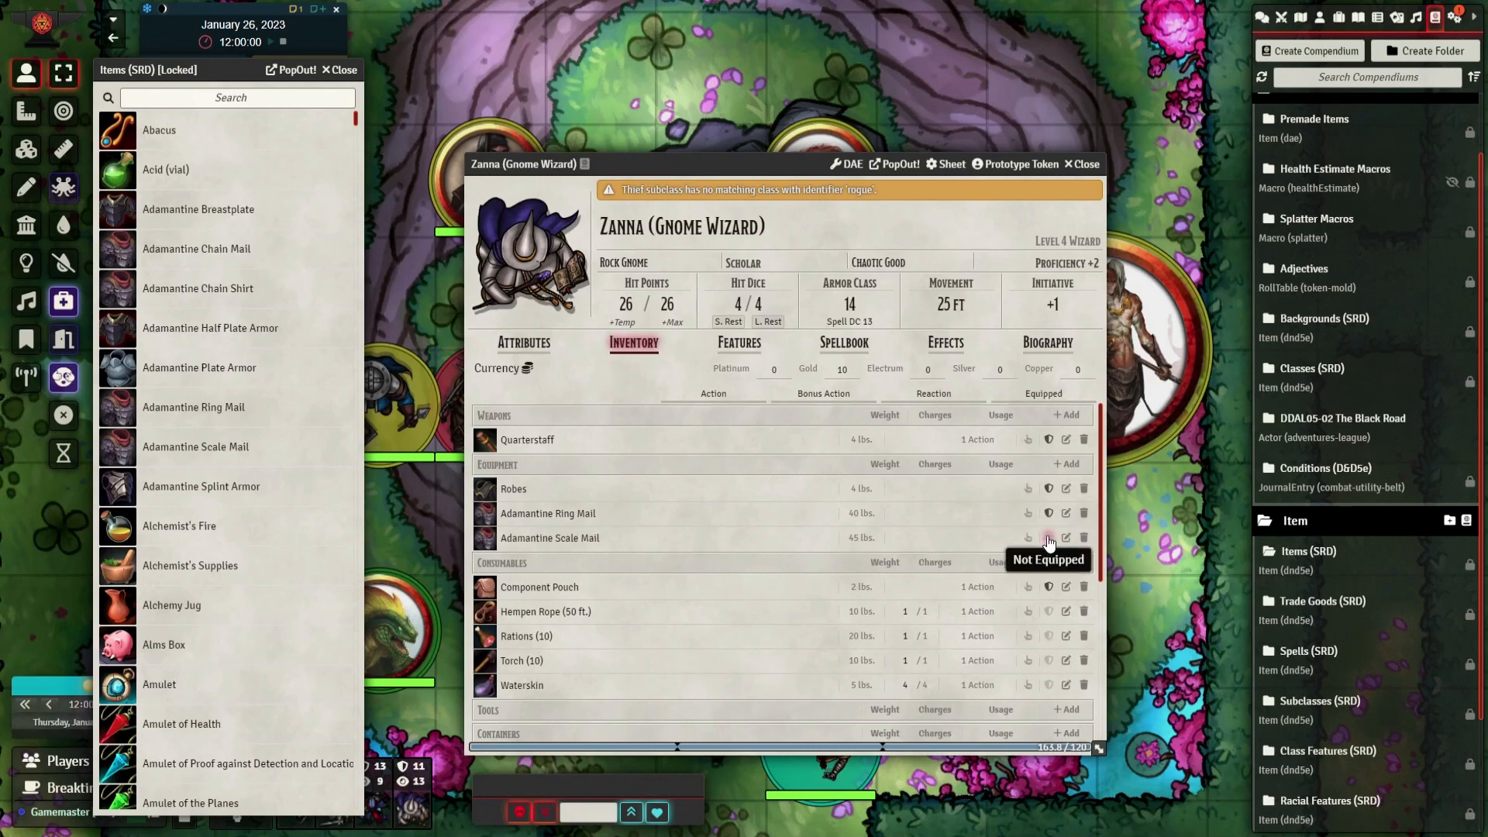
left_click(1049, 539)
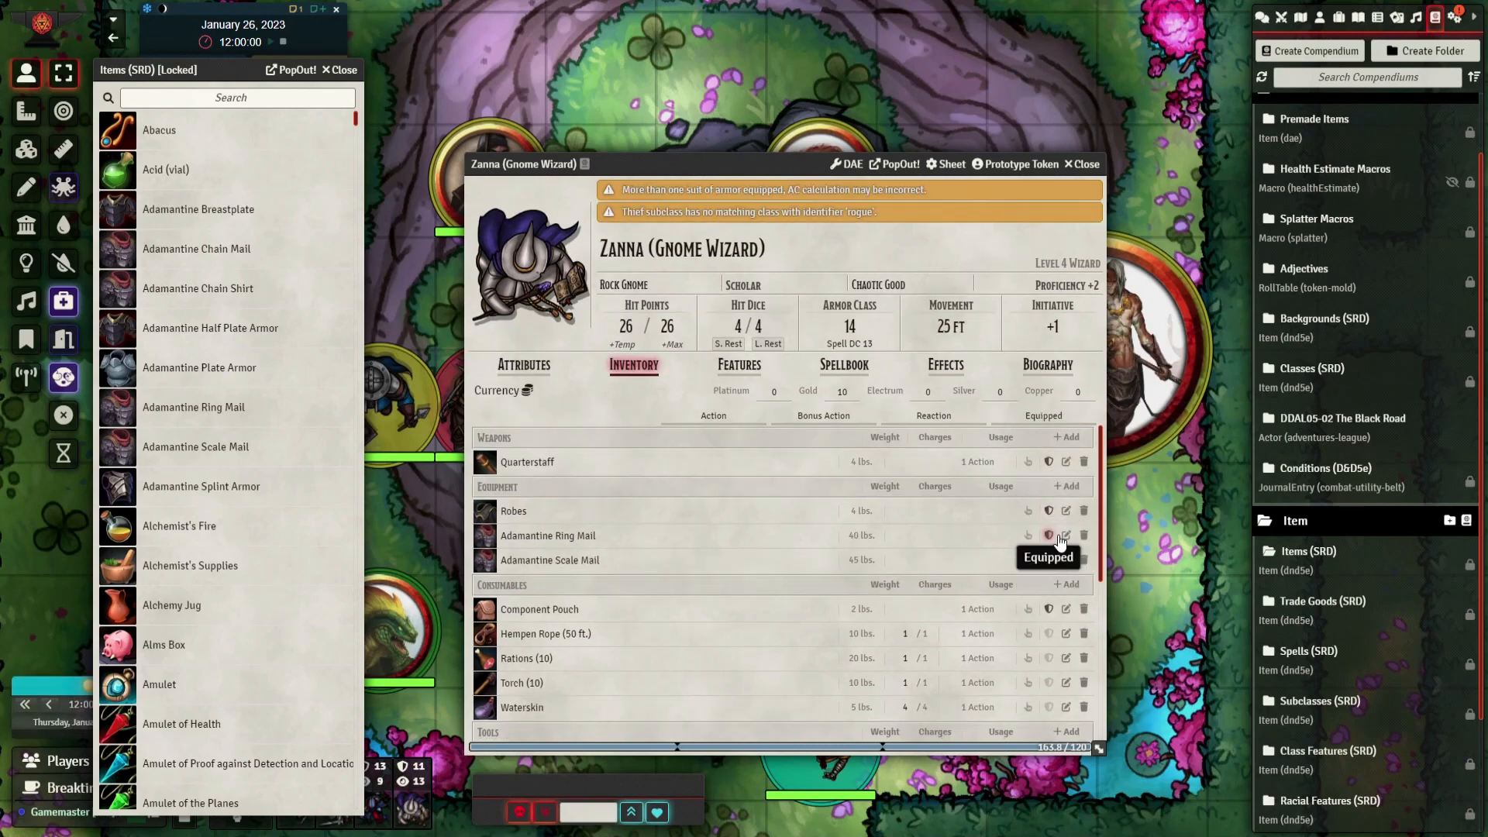
scroll(994, 634, "down", 4)
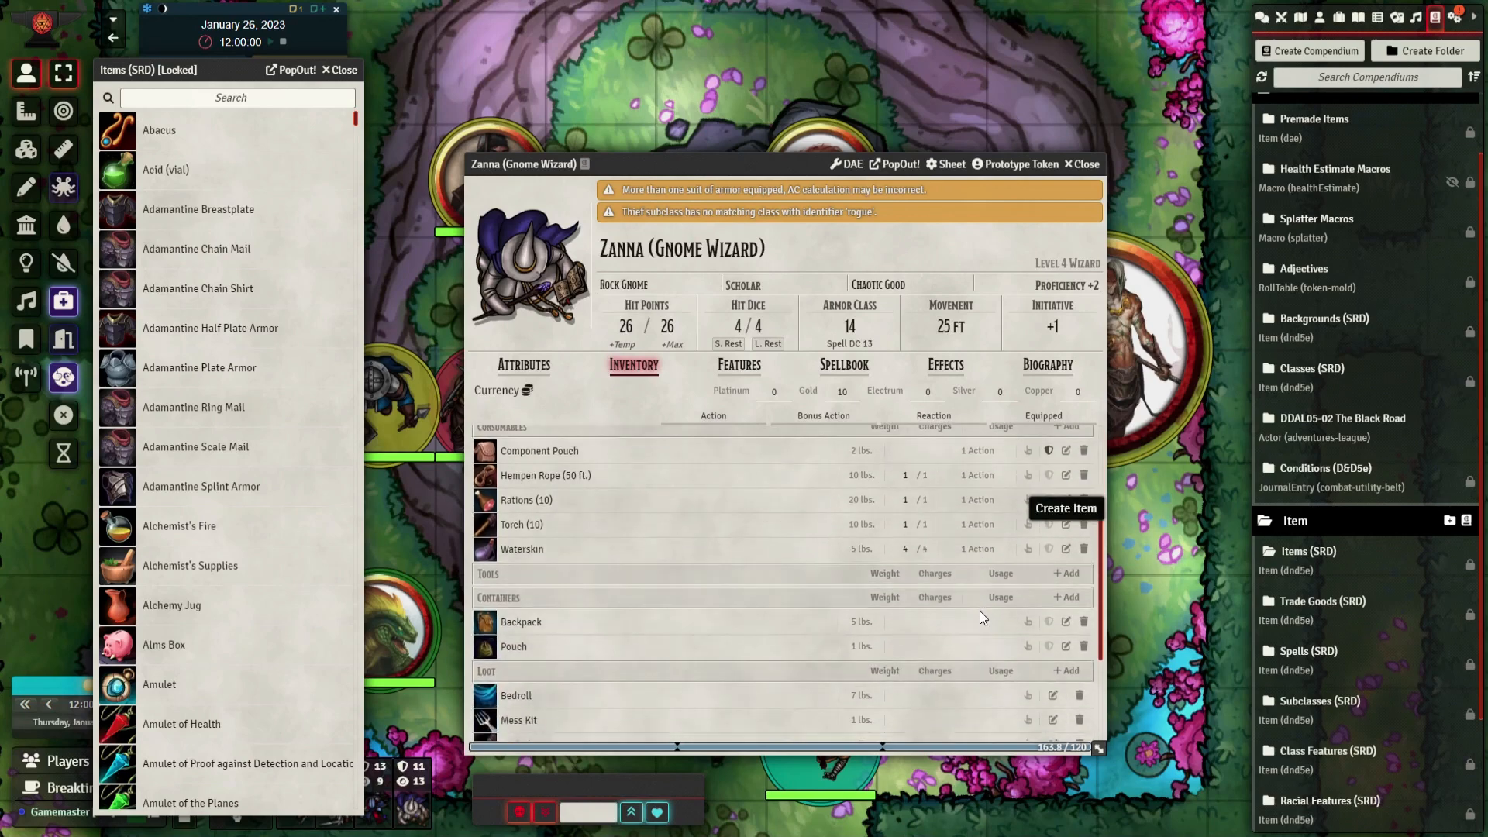
scroll(979, 612, "up", 4)
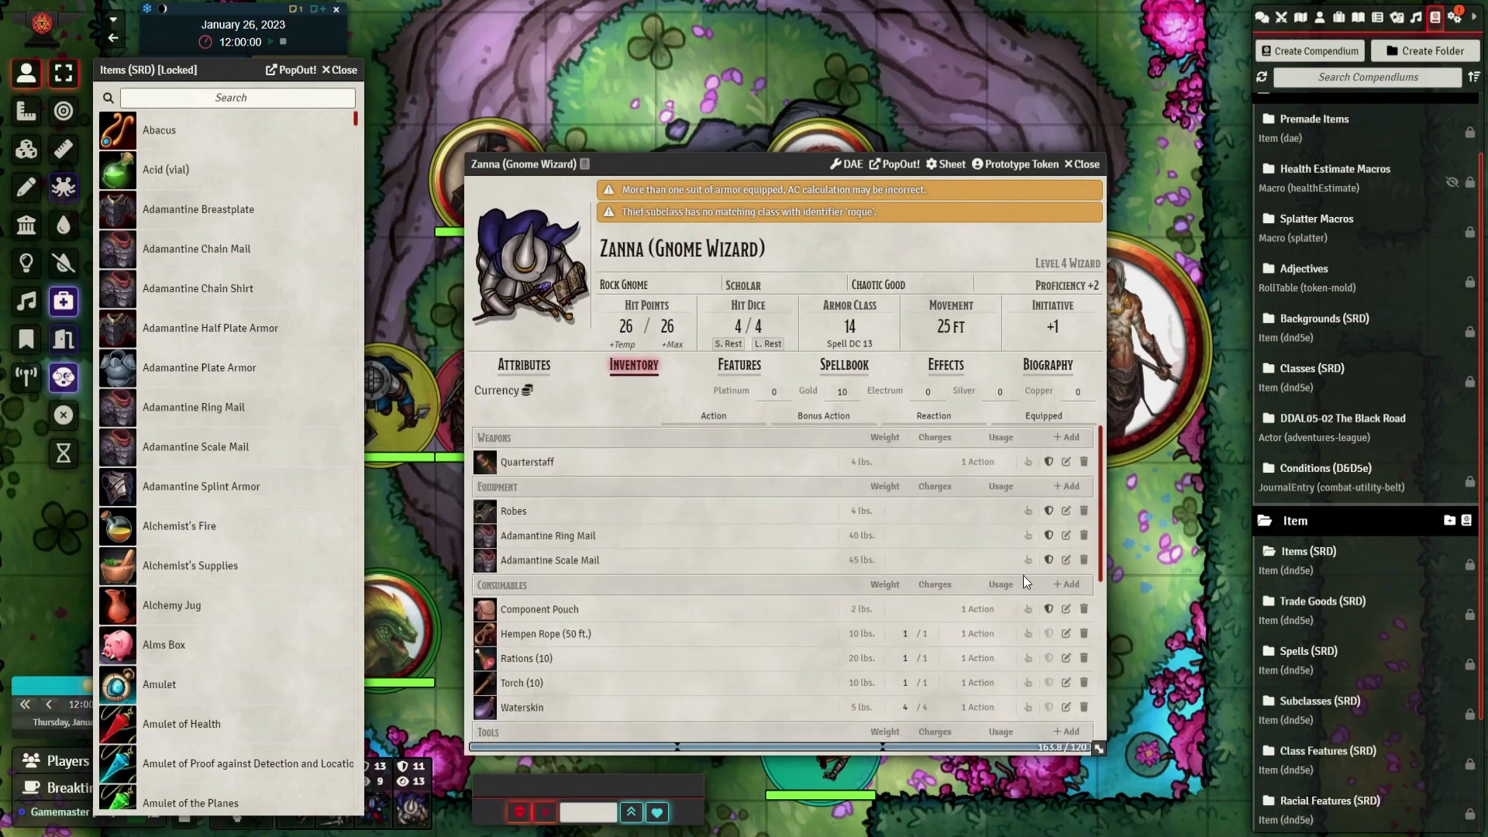
left_click(1084, 561)
key("Return")
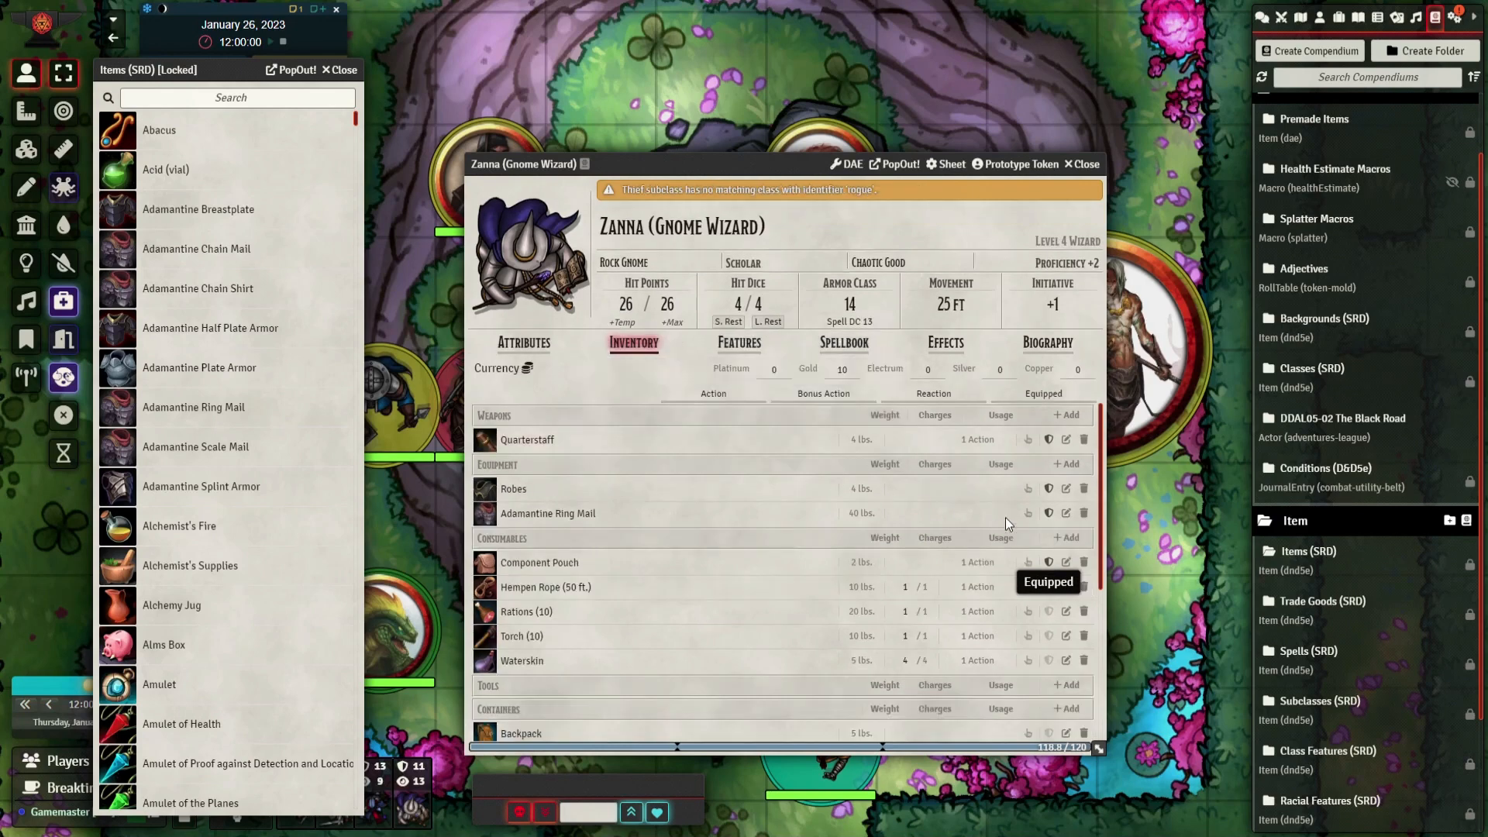
Review the Adamantine Ring Mail's description and equipment details and Zanna's armor proficiencies, and close both sheets
left_click(1064, 516)
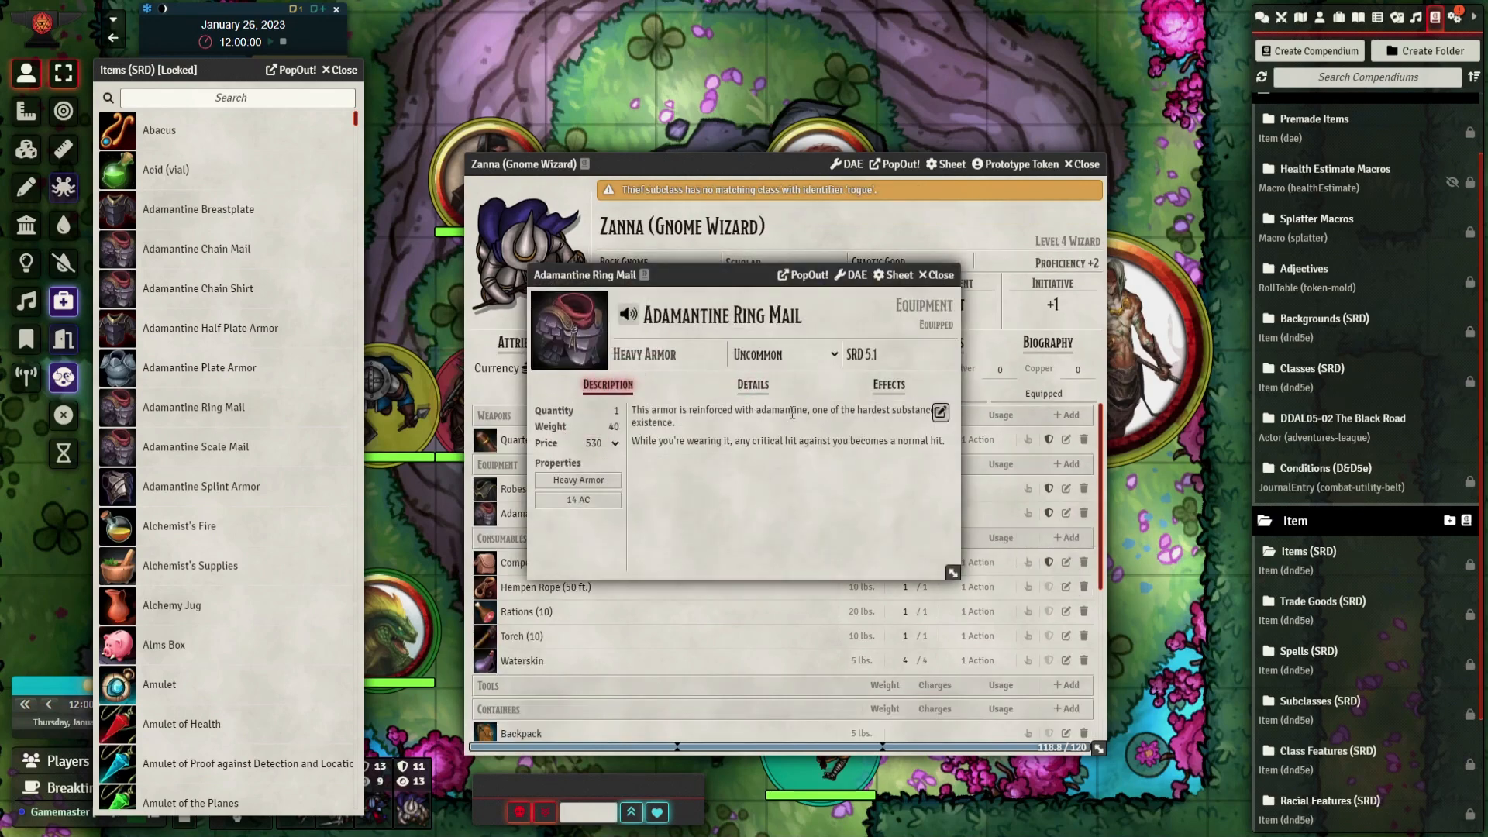
left_click(756, 398)
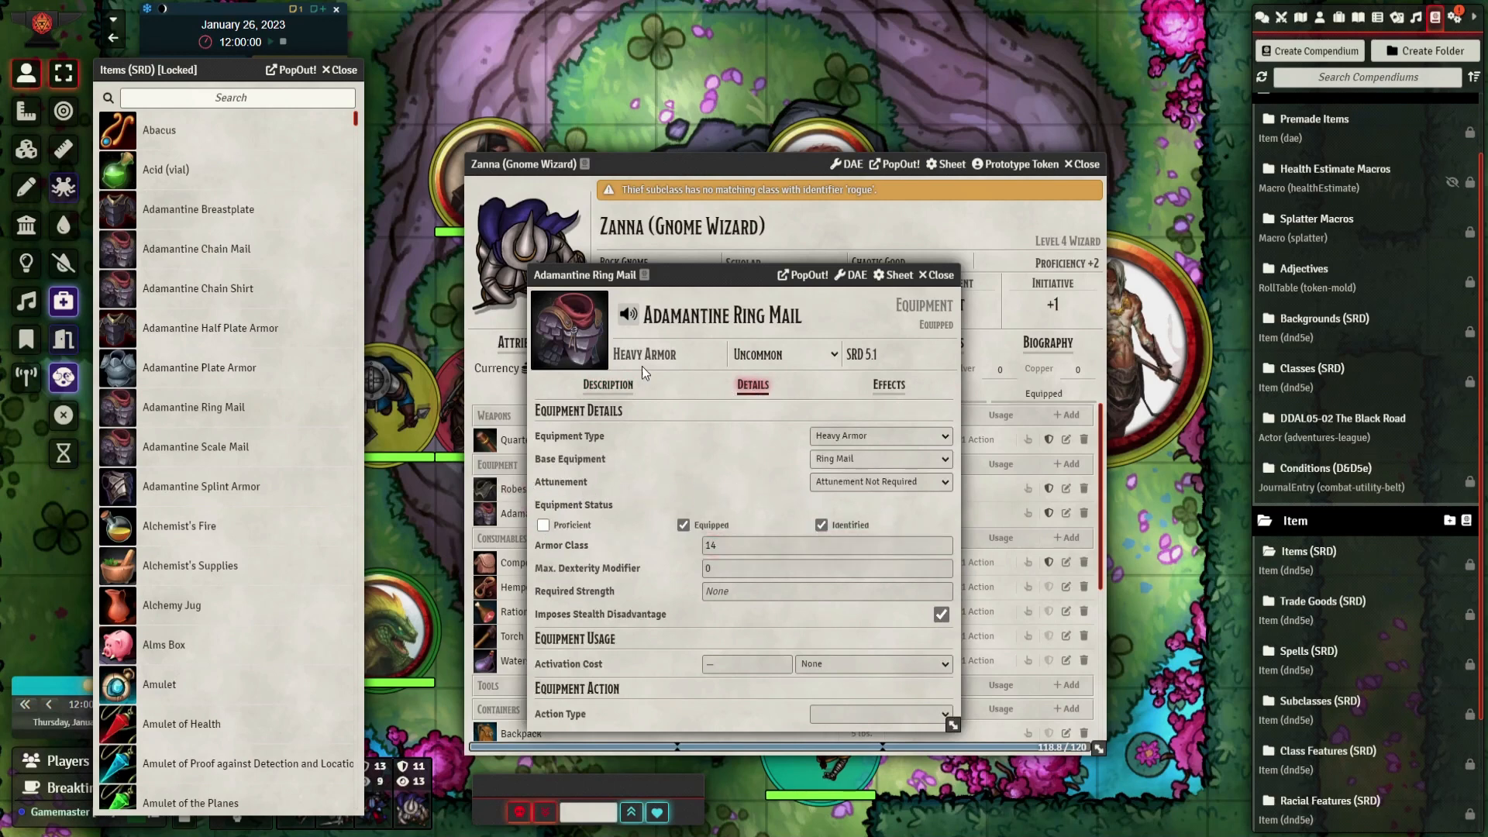
left_click_drag(685, 272, 1062, 183)
left_click(545, 345)
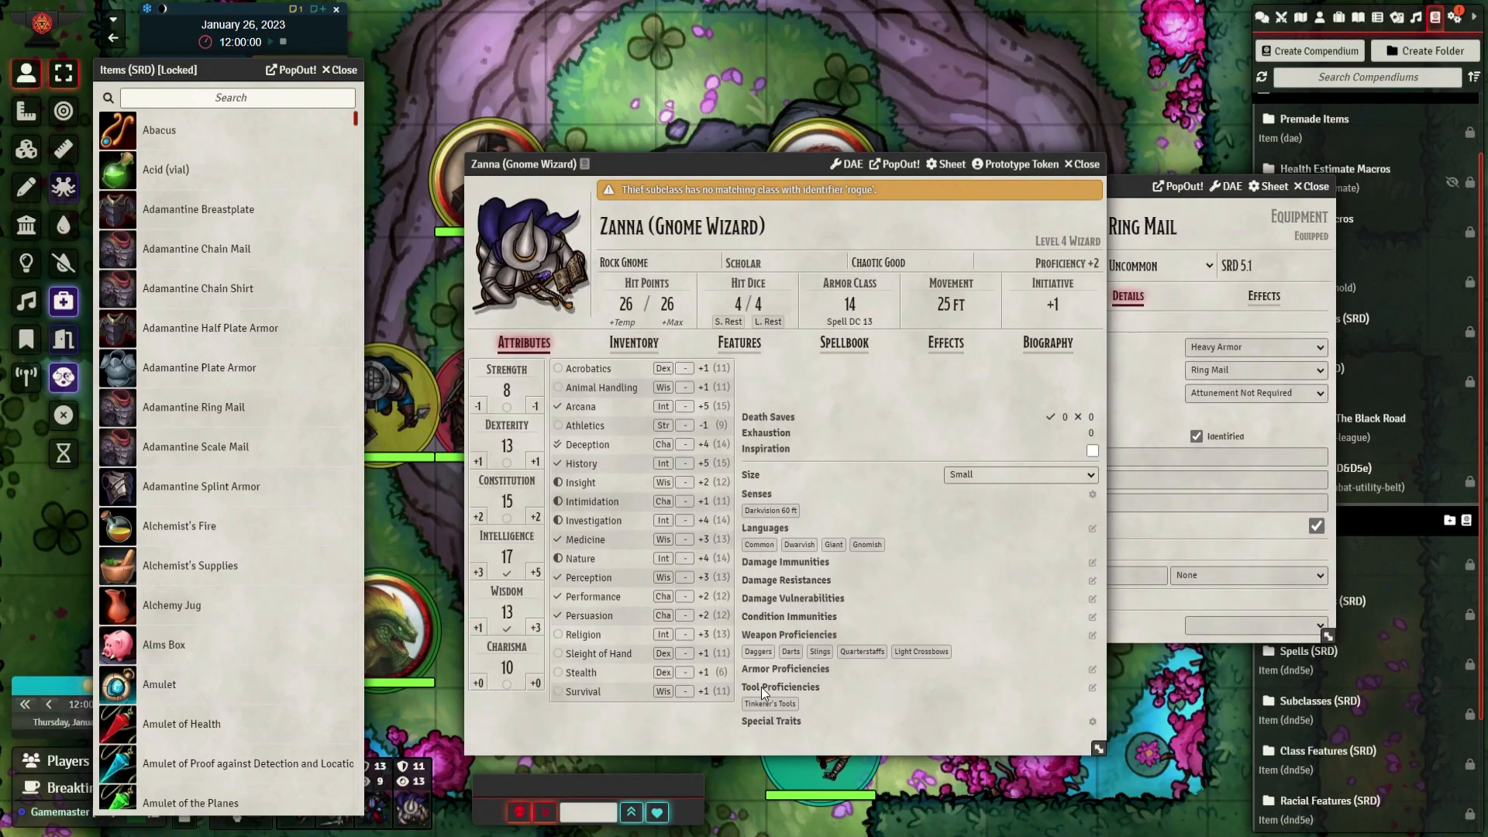
left_click(634, 342)
left_click(1122, 187)
left_click(1085, 165)
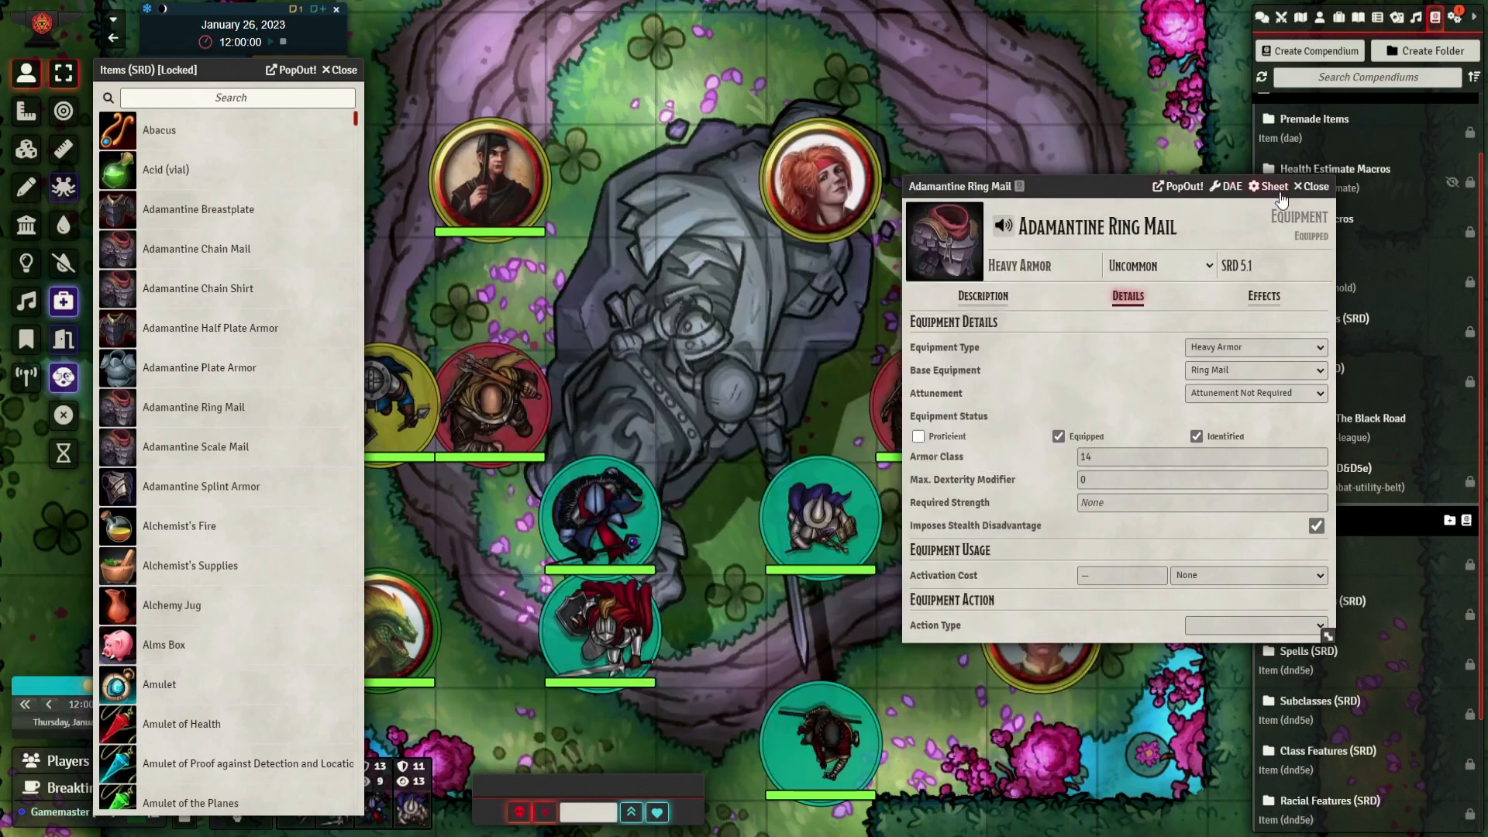
left_click(1311, 187)
Select Zanna's token, view her inventory actions on the map, and close the Items (SRD) compendium
mouse_move(930, 423)
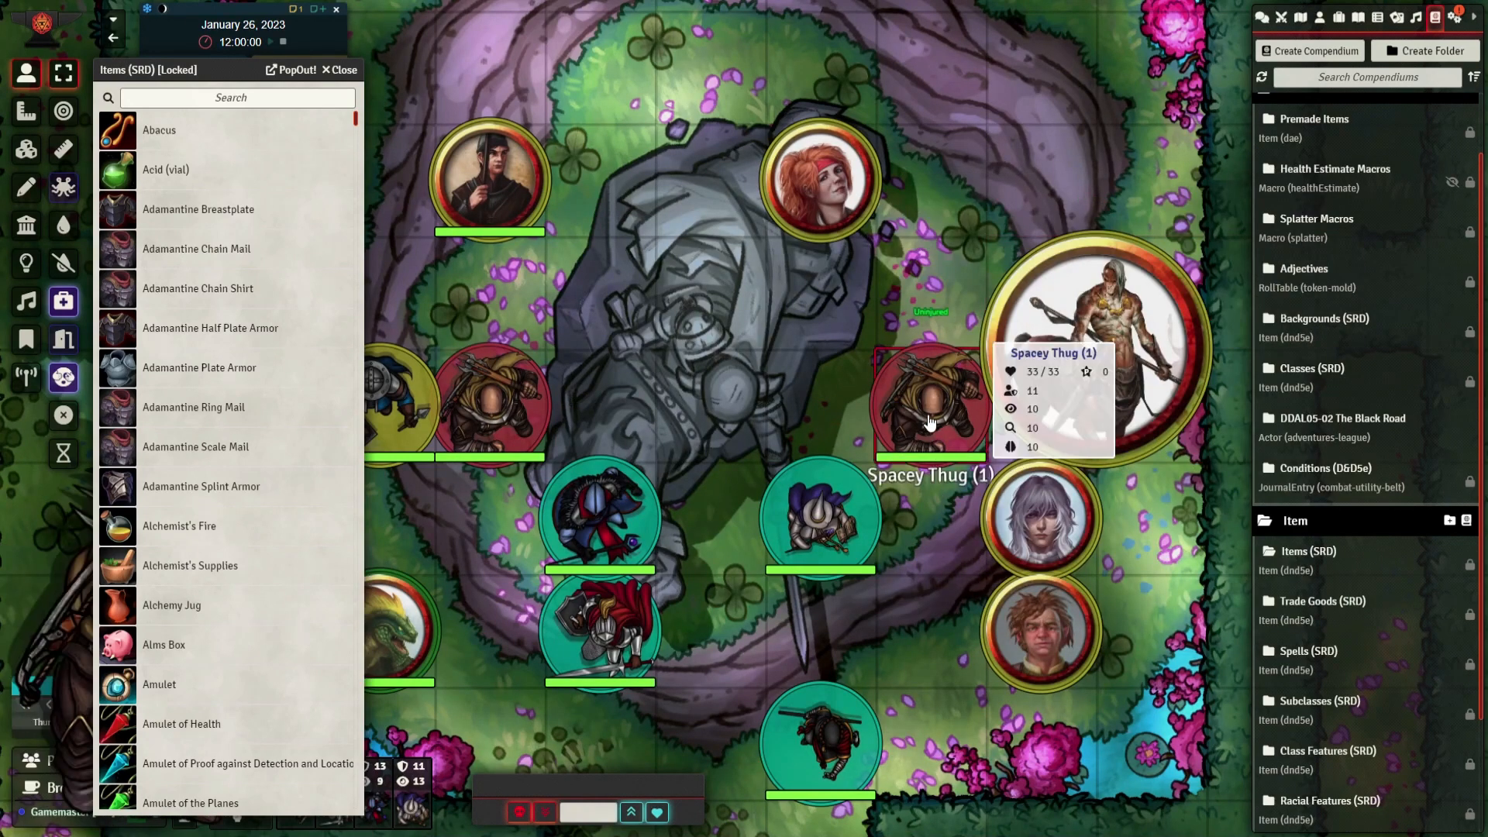
left_click(851, 510)
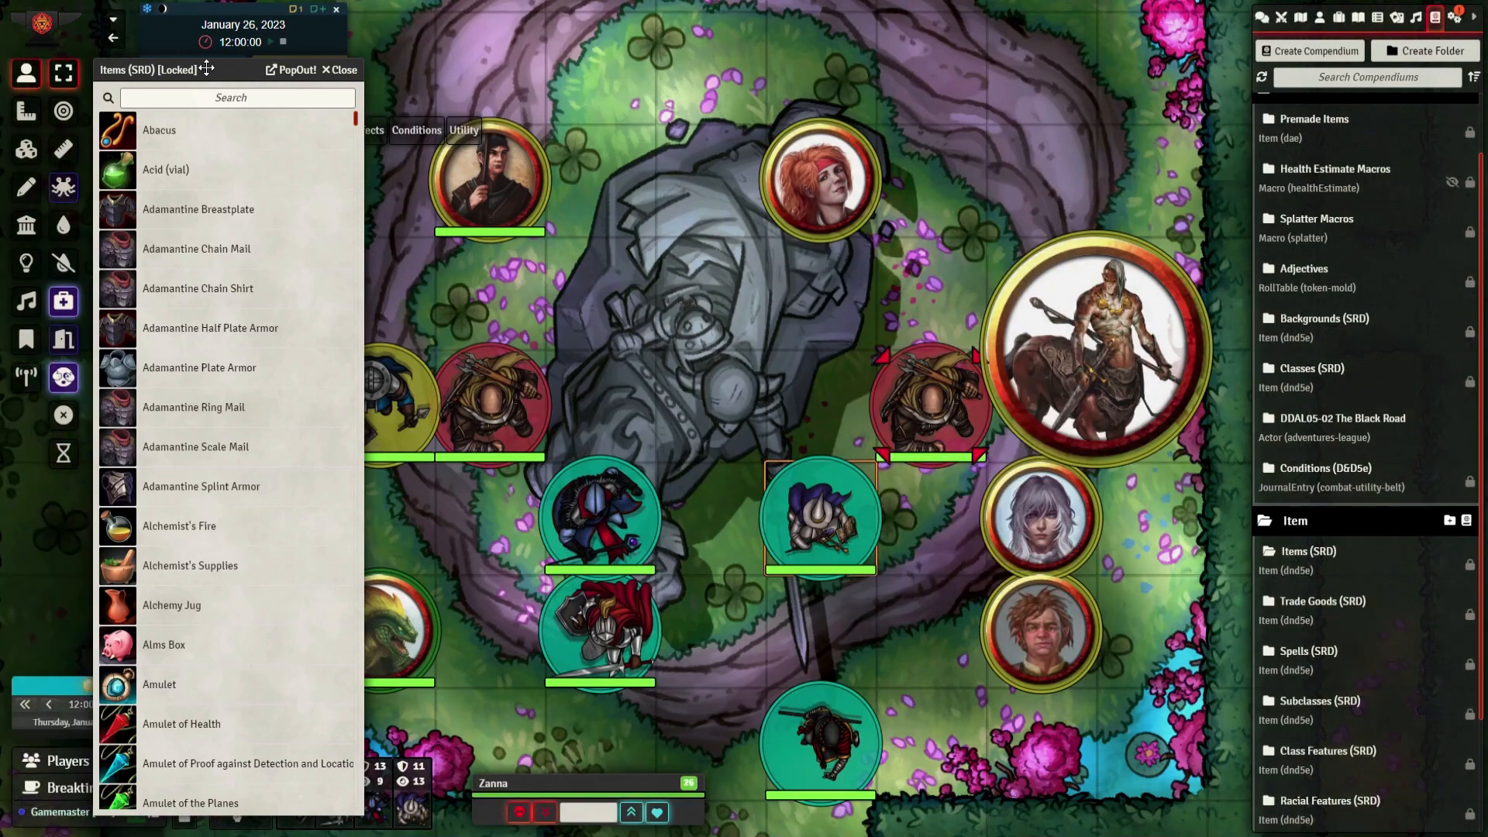
left_click_drag(205, 77, 759, 104)
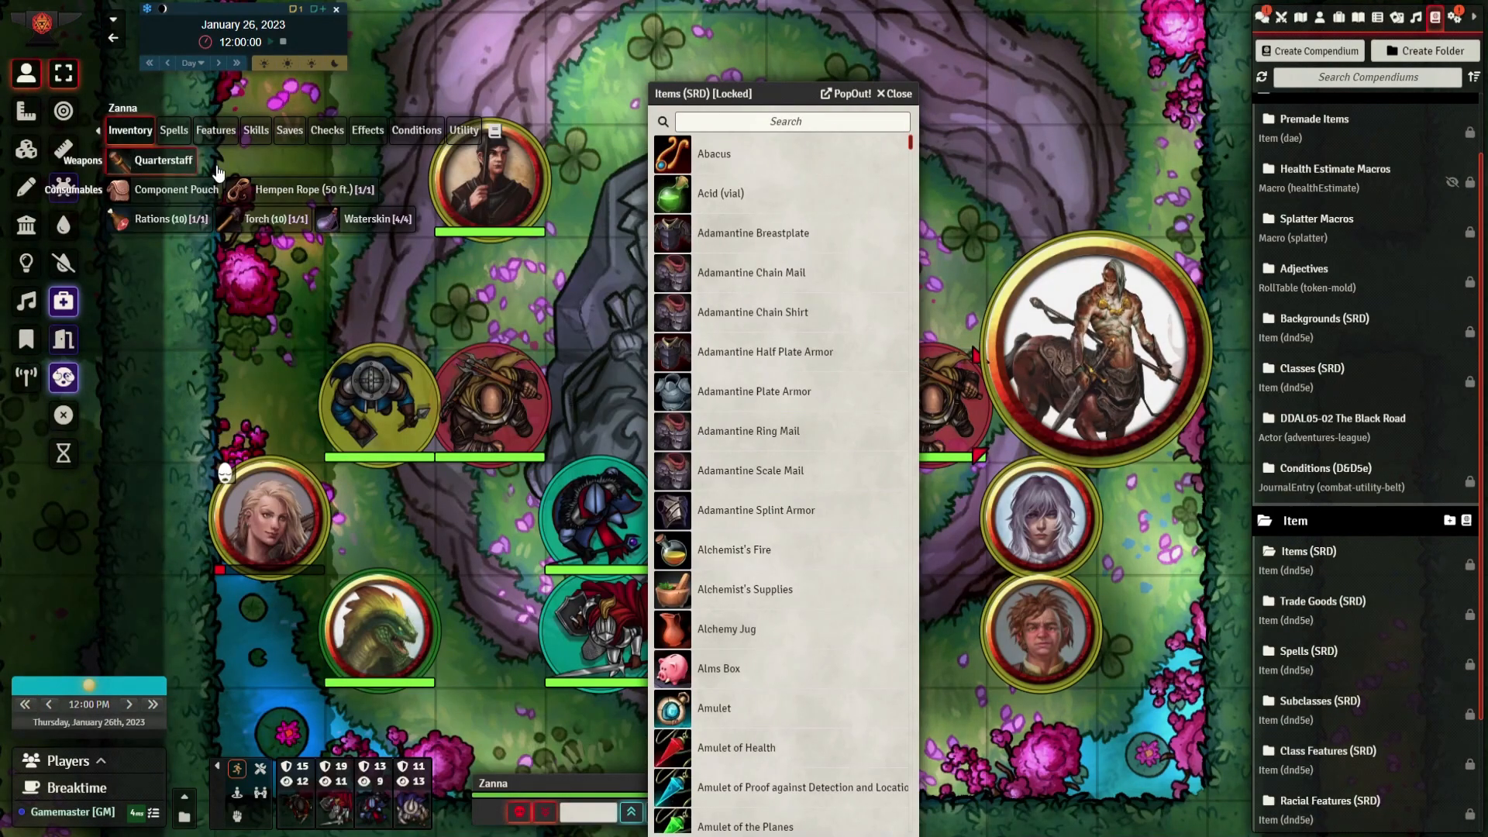
left_click(899, 93)
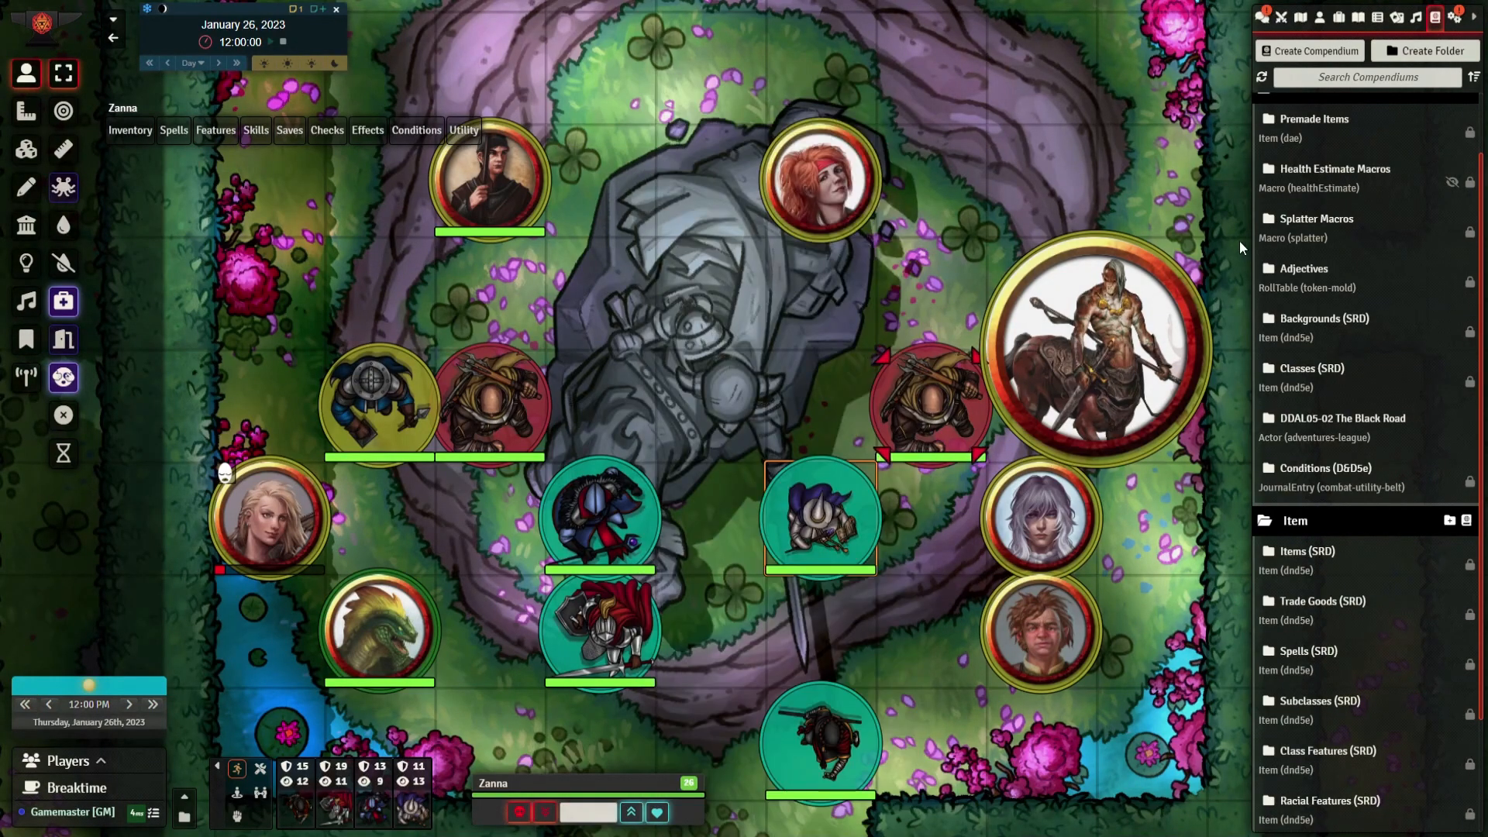
Open Zanna's character sheet at her spellbook with the Spells (SRD) compendium beside it
double_click(820, 515)
left_click(1298, 651)
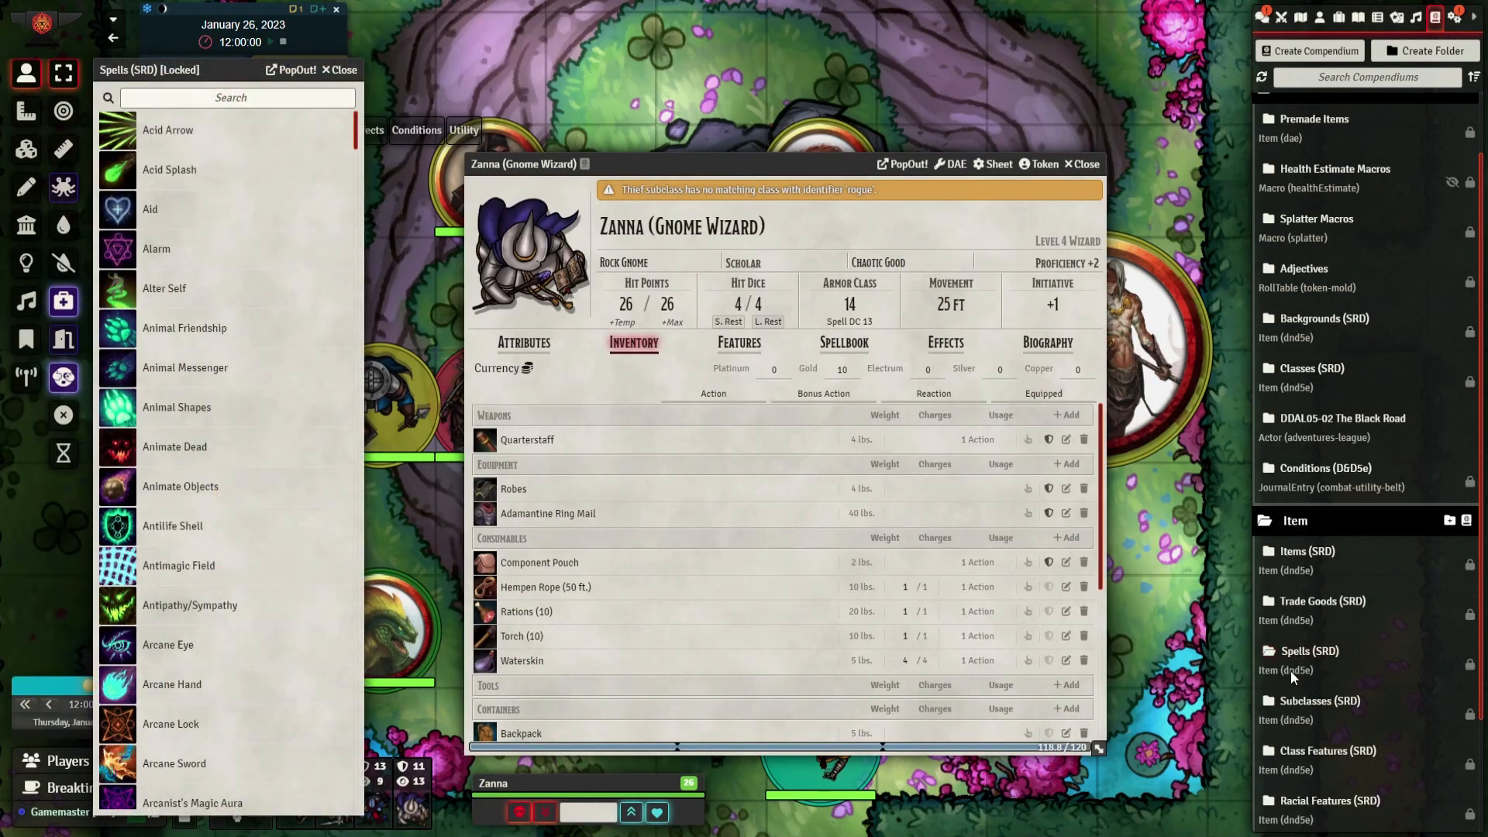
left_click(844, 341)
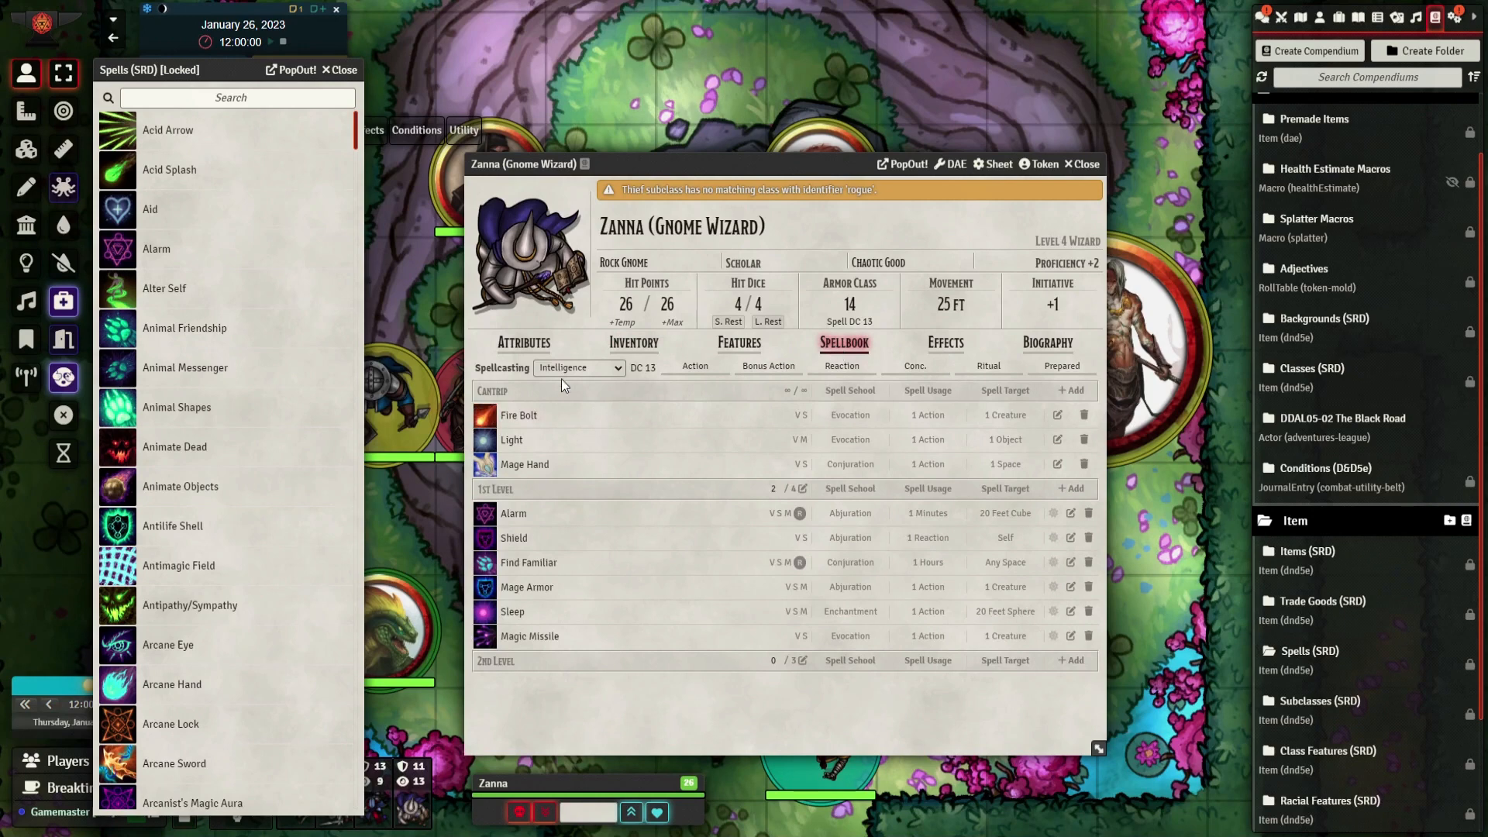
Mark Alarm, Shield, Find Familiar, Mage Armor, Sleep and Magic Missile as prepared in the 1st-level spells
left_click(1054, 514)
left_click(1052, 538)
left_click(1053, 563)
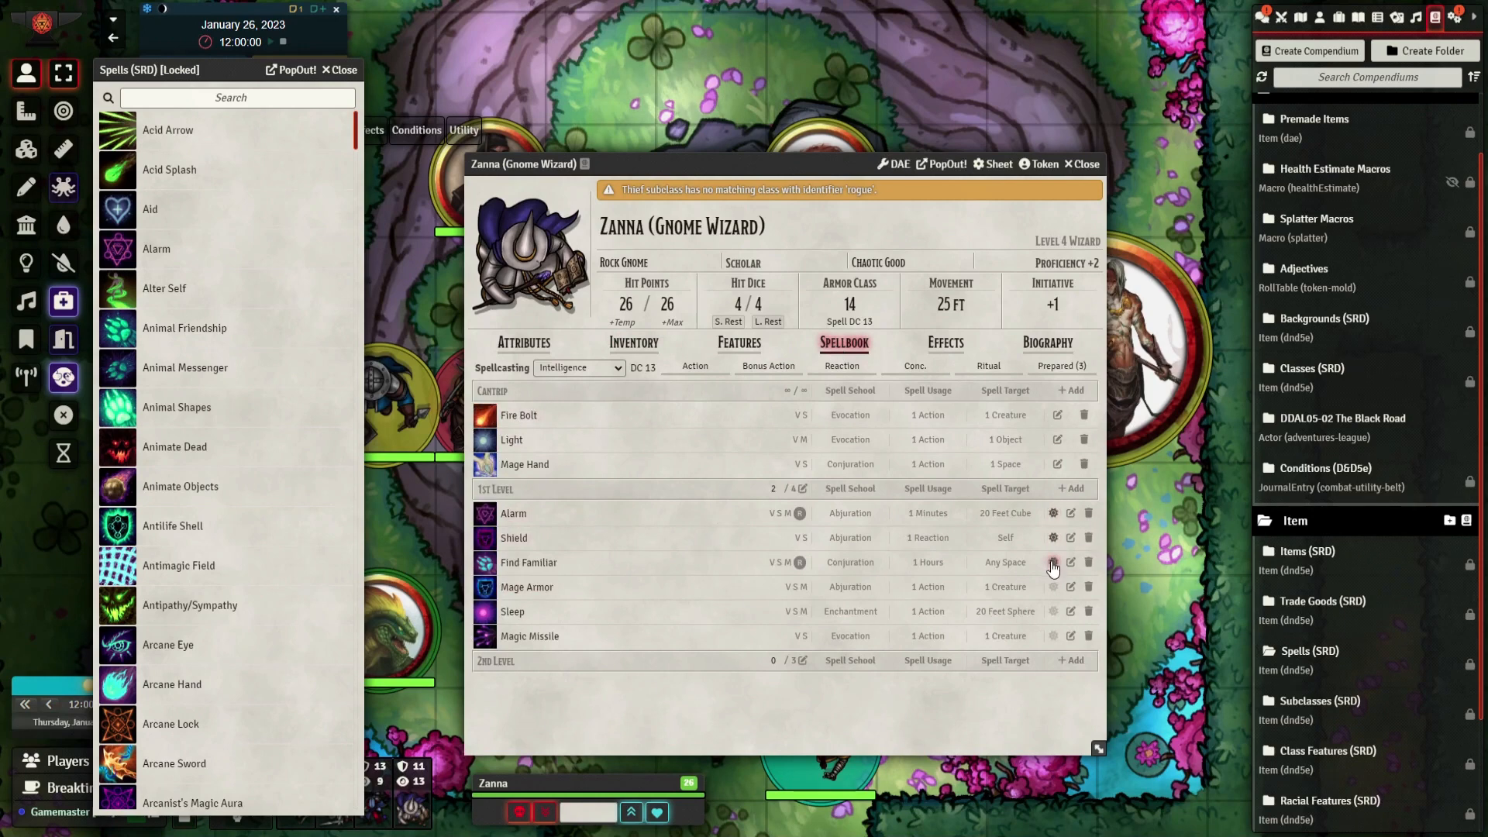
left_click(1053, 587)
left_click(1053, 587)
left_click(1053, 636)
Add a blank 1st-level spell to the spellbook and write "whatever you want" in its description
left_click(1072, 488)
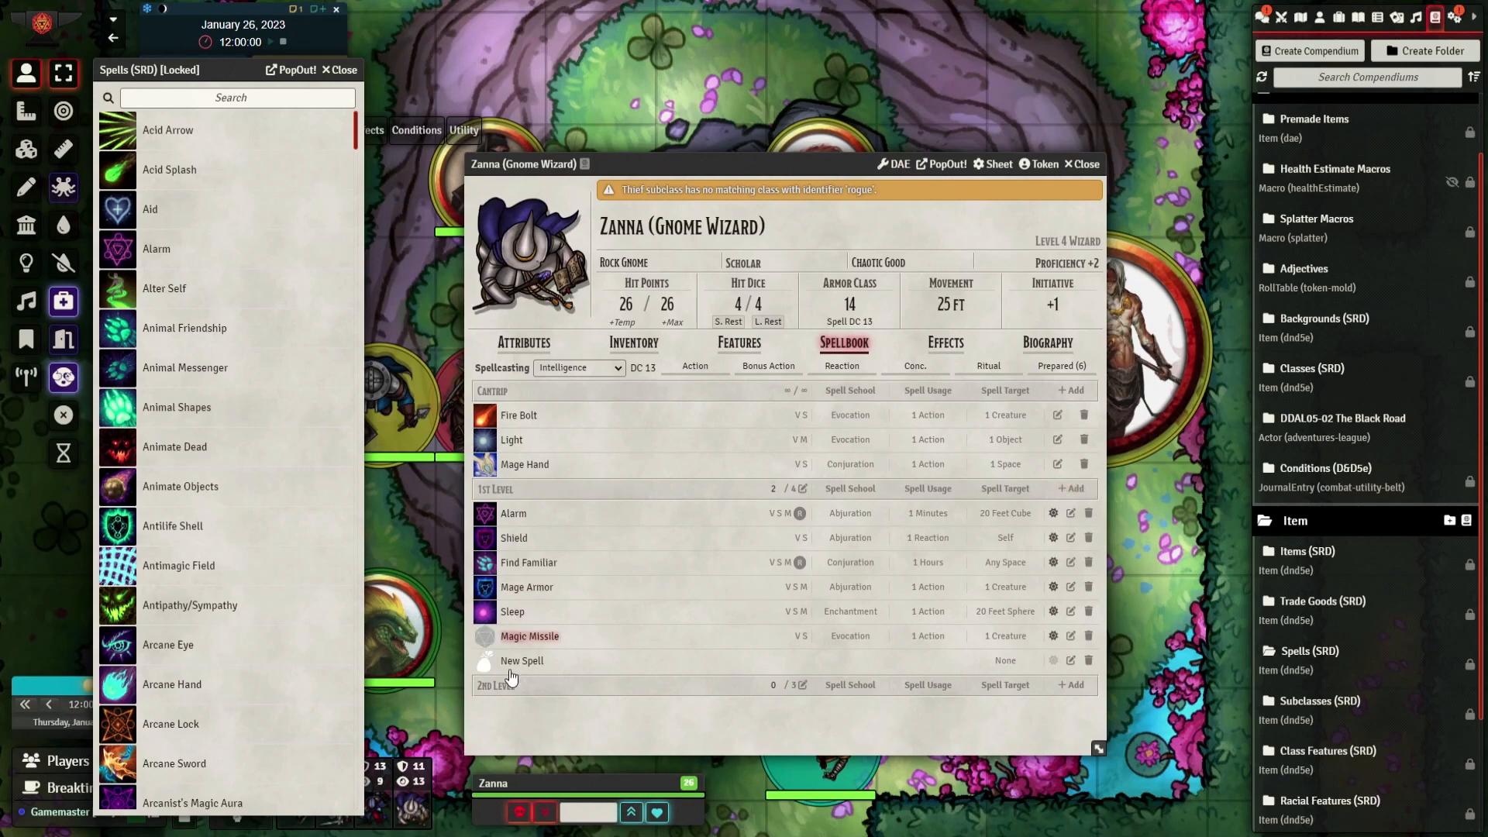
left_click(1071, 661)
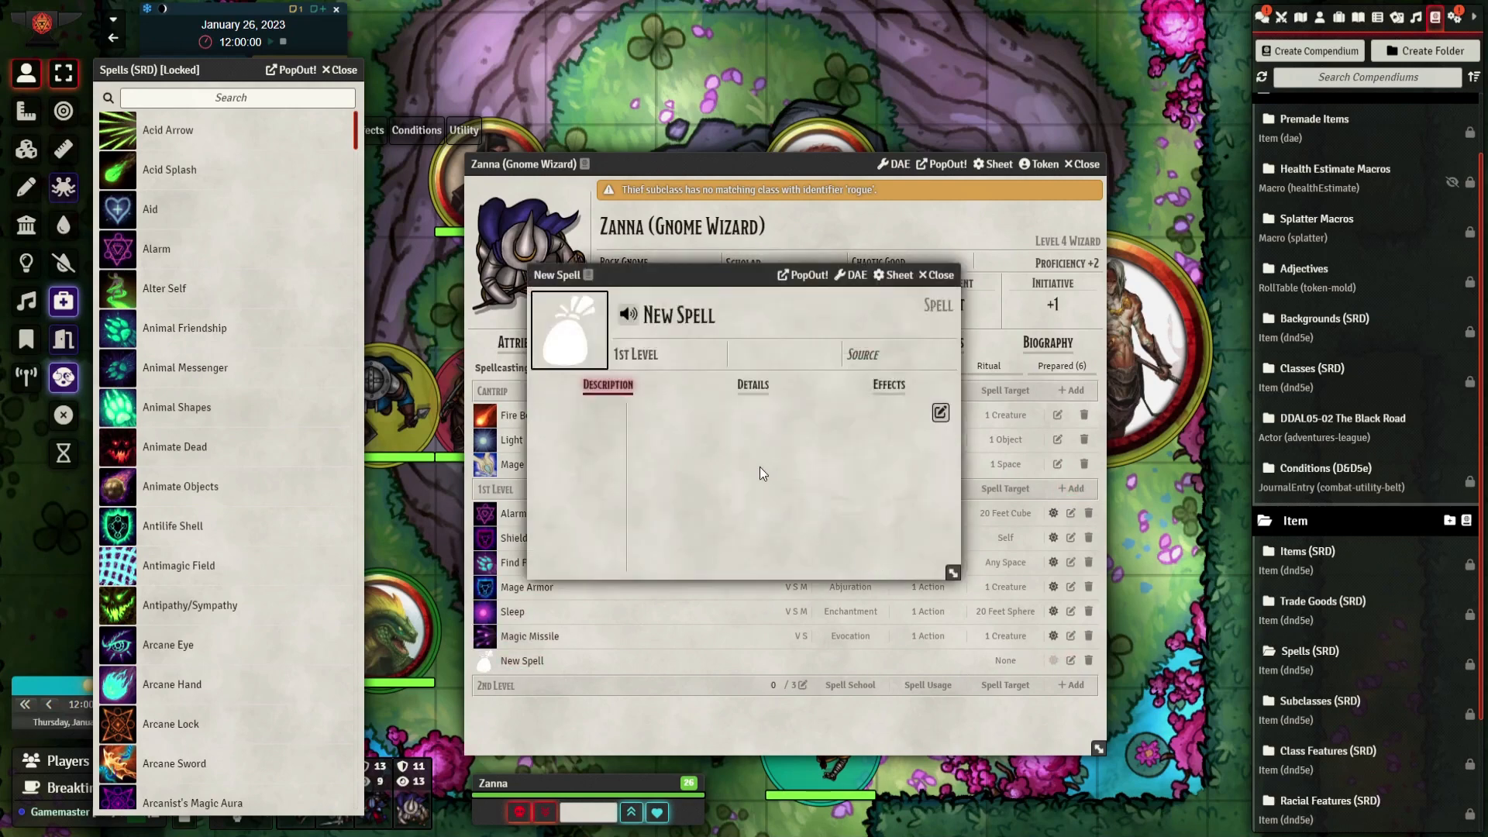
left_click(939, 413)
type("whatever you want")
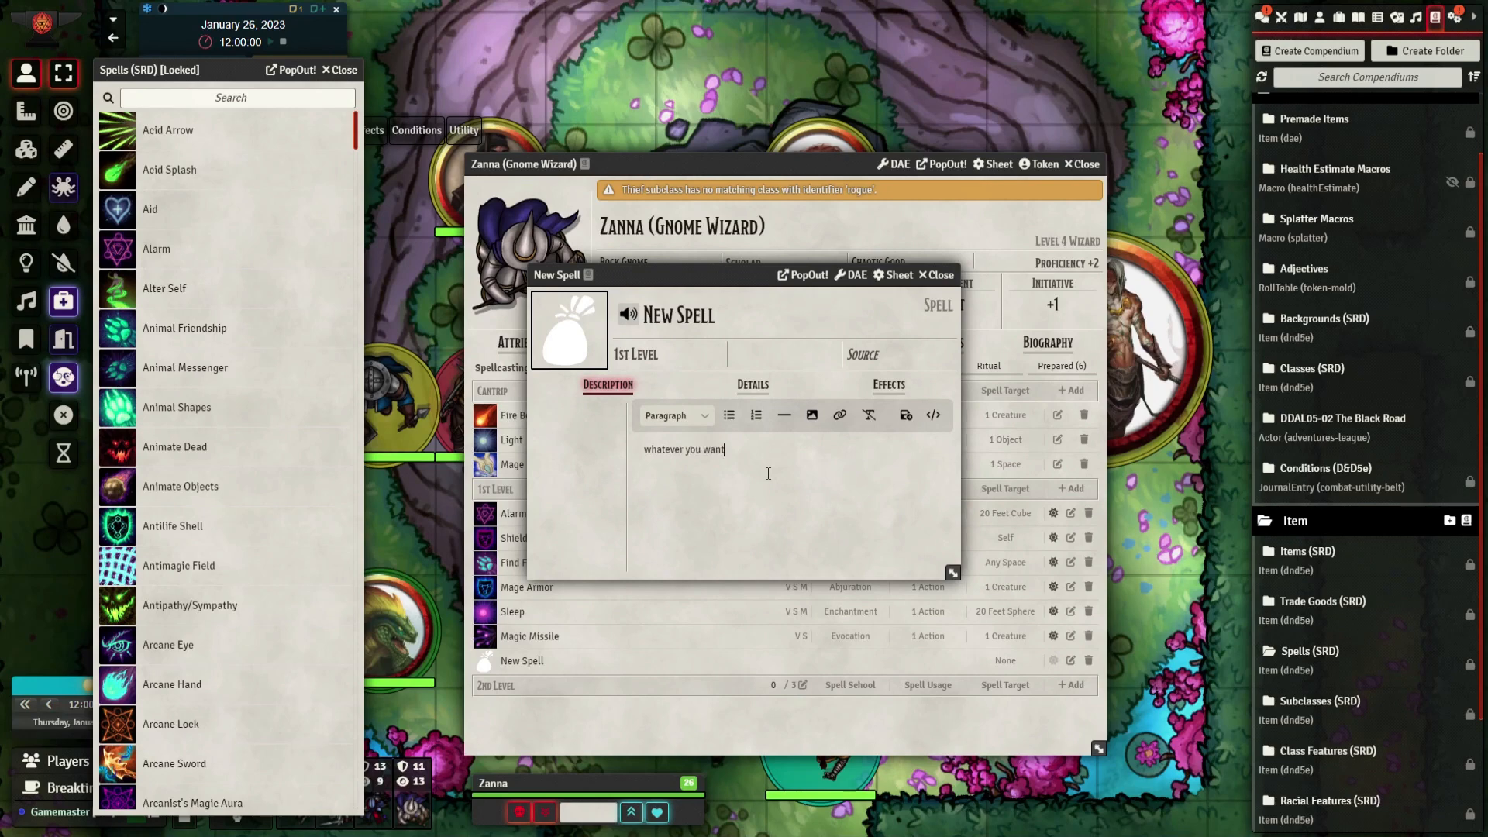
Give the new spell a Material component in its spell details and close its sheet
left_click(753, 385)
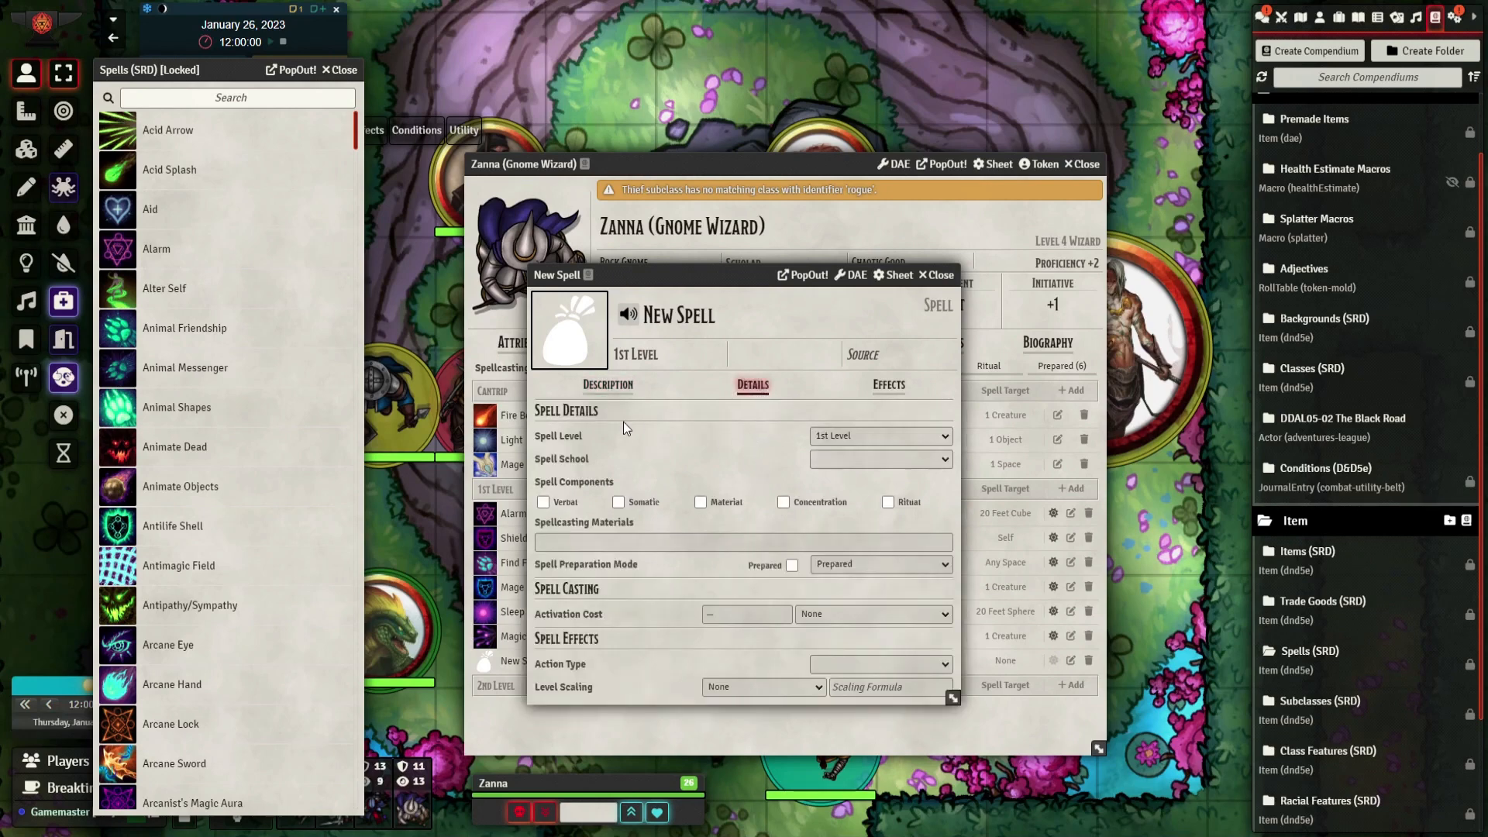
left_click(701, 502)
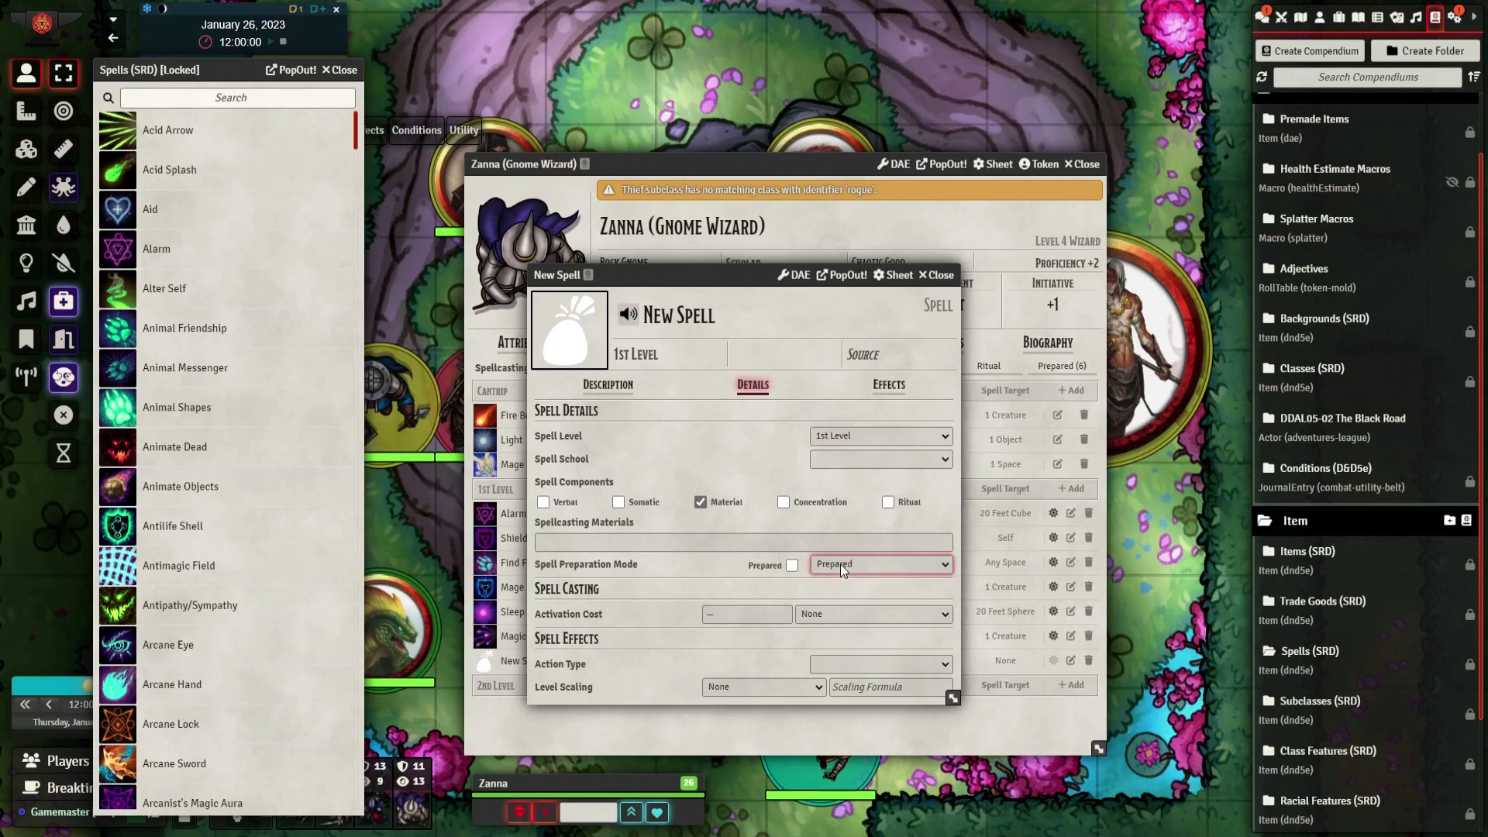
left_click(944, 275)
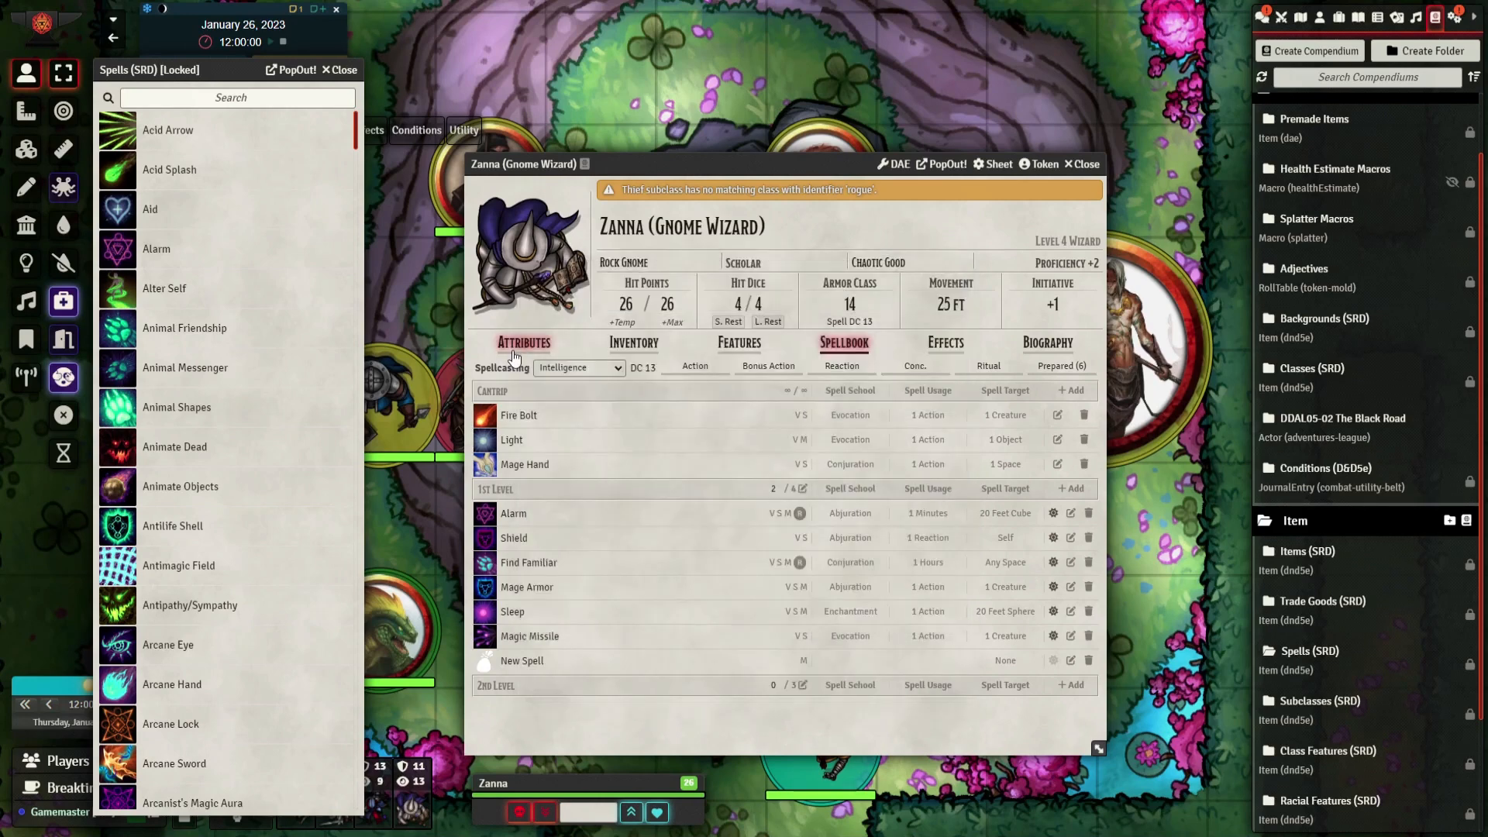
Mark Inspiration on Zanna's attributes and close the Spells (SRD) compendium
left_click(524, 345)
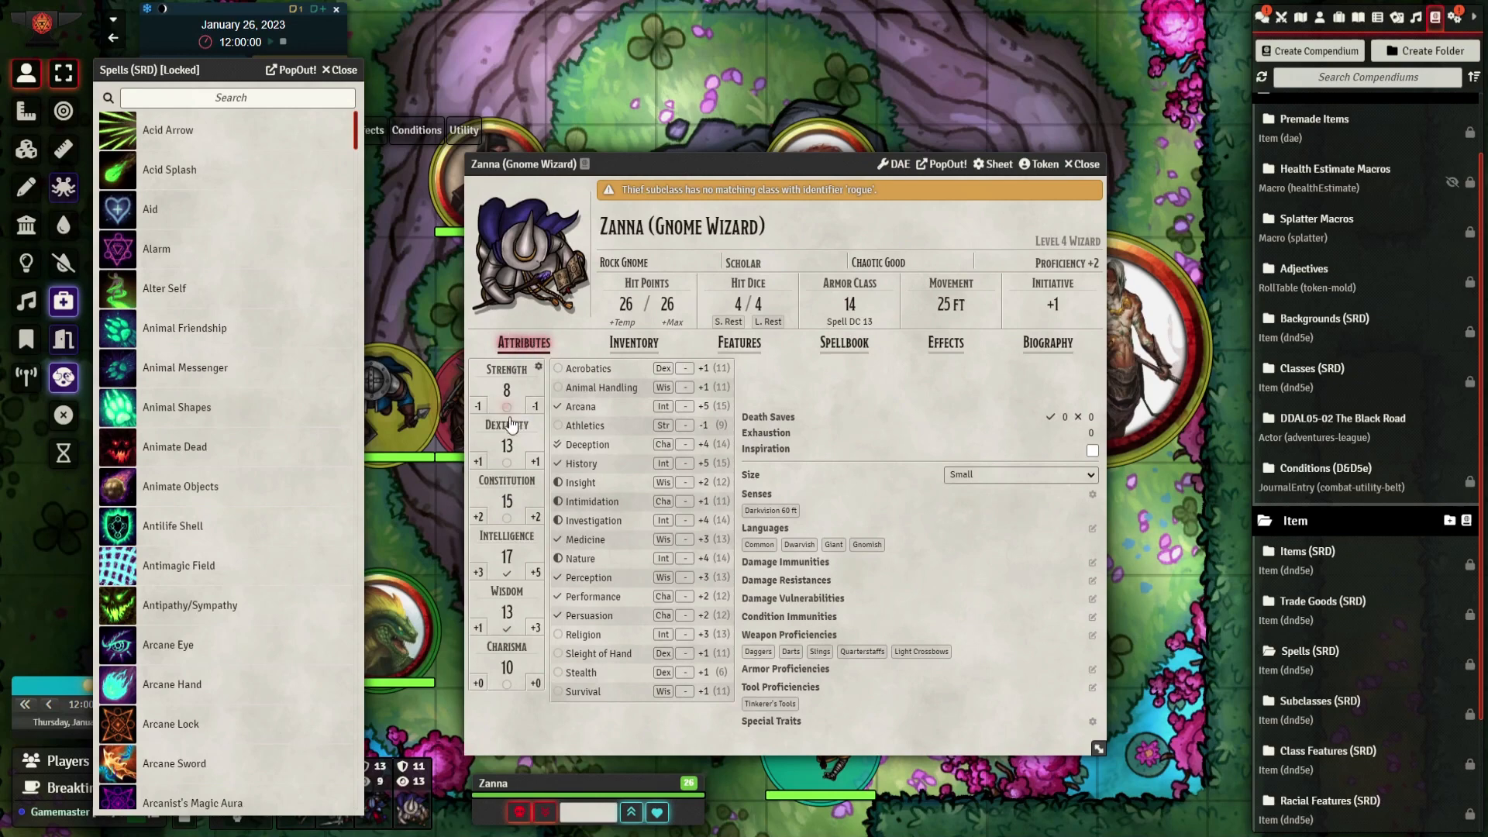
scroll(196, 460, "down", 1)
scroll(198, 457, "down", 5)
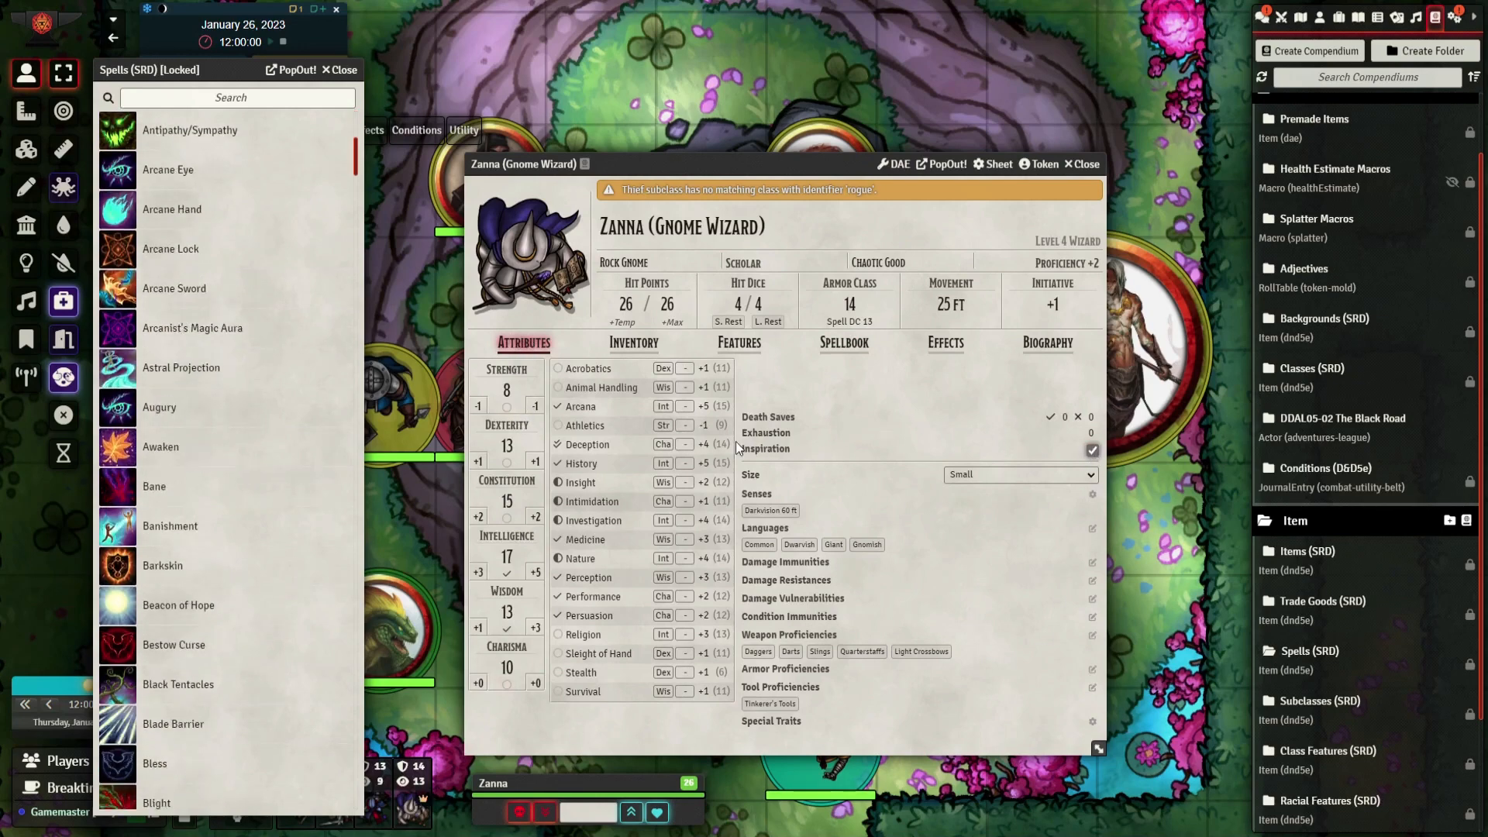
left_click(1092, 450)
left_click(341, 71)
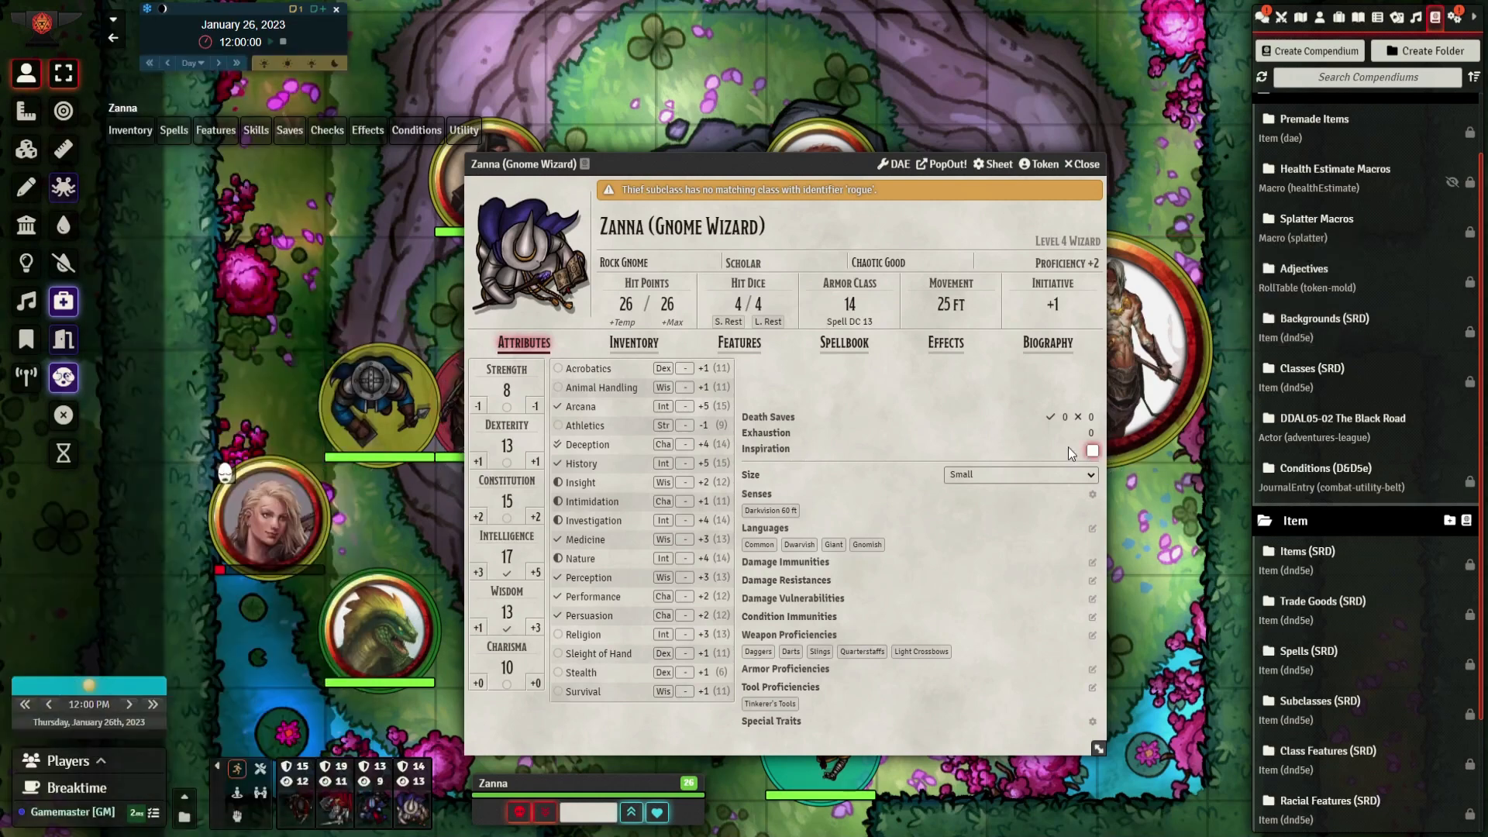
left_click(1092, 450)
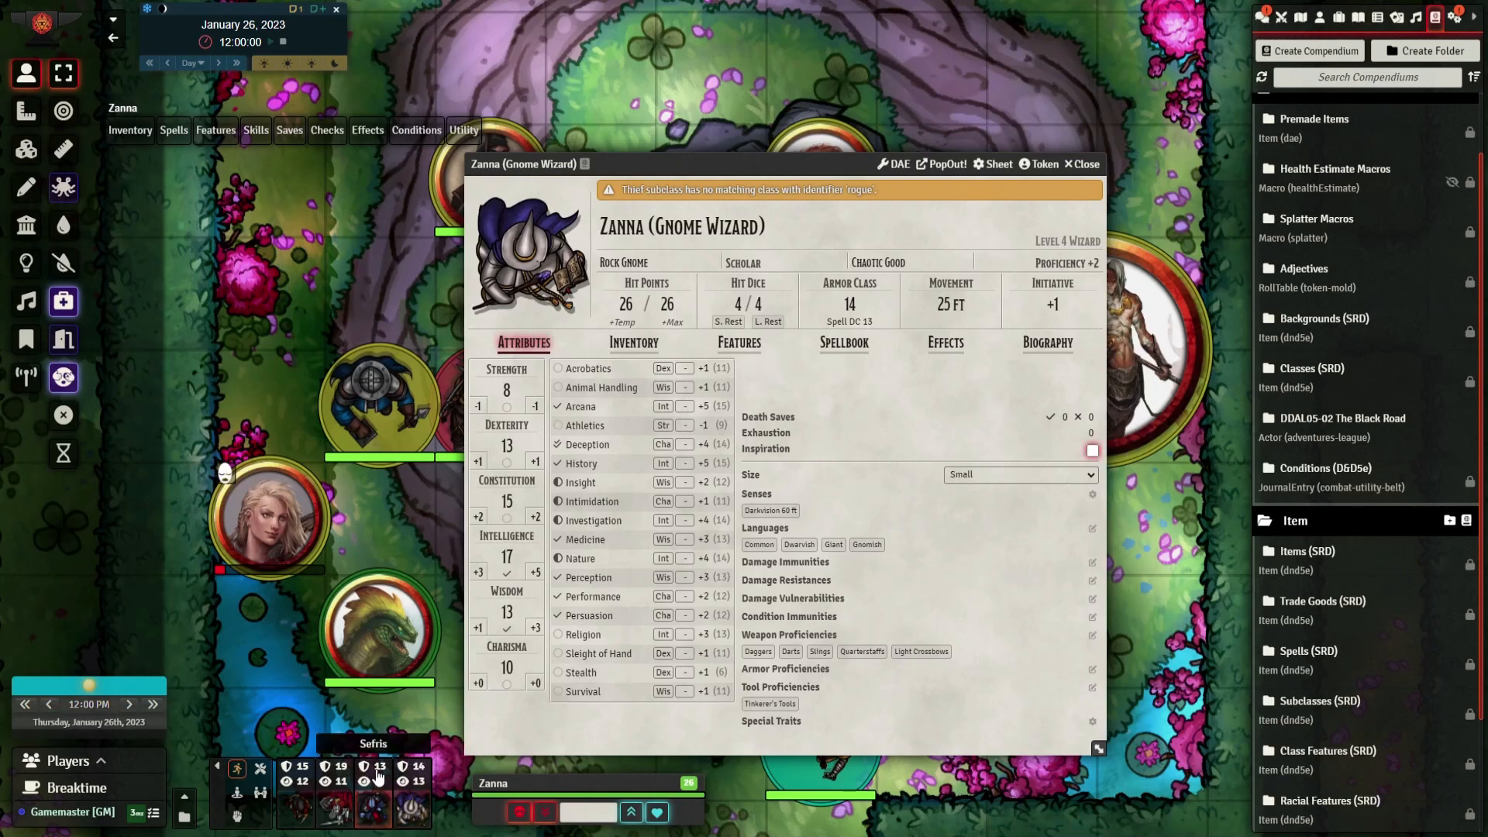
left_click(1093, 449)
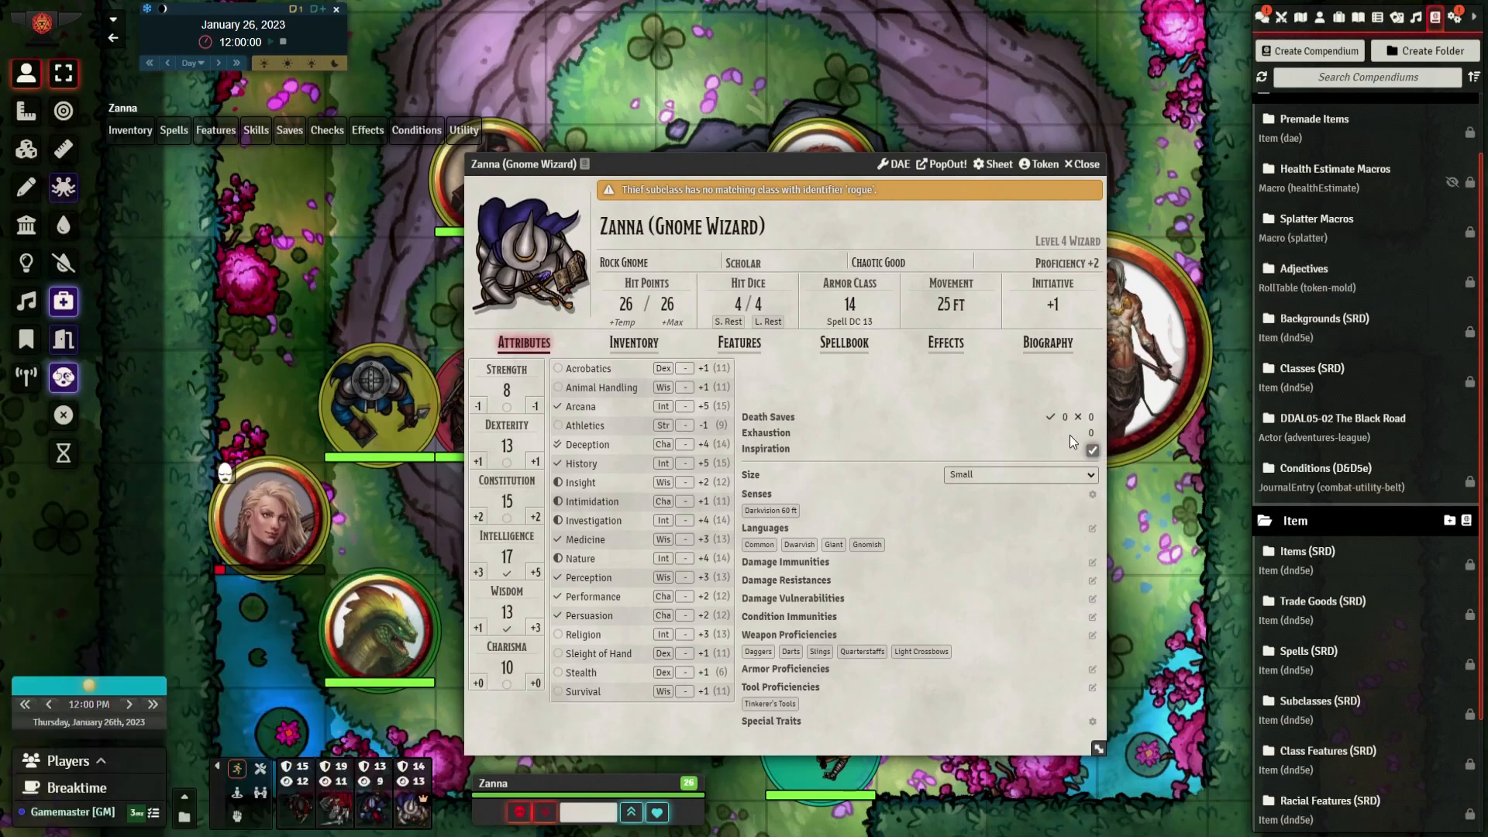
Fill in Zanna's biography: Appearance and Personality Traits "asdasd", Ideals "asfasf", Bonds "asf" and Flaws "write here"
left_click(1034, 345)
left_click(535, 403)
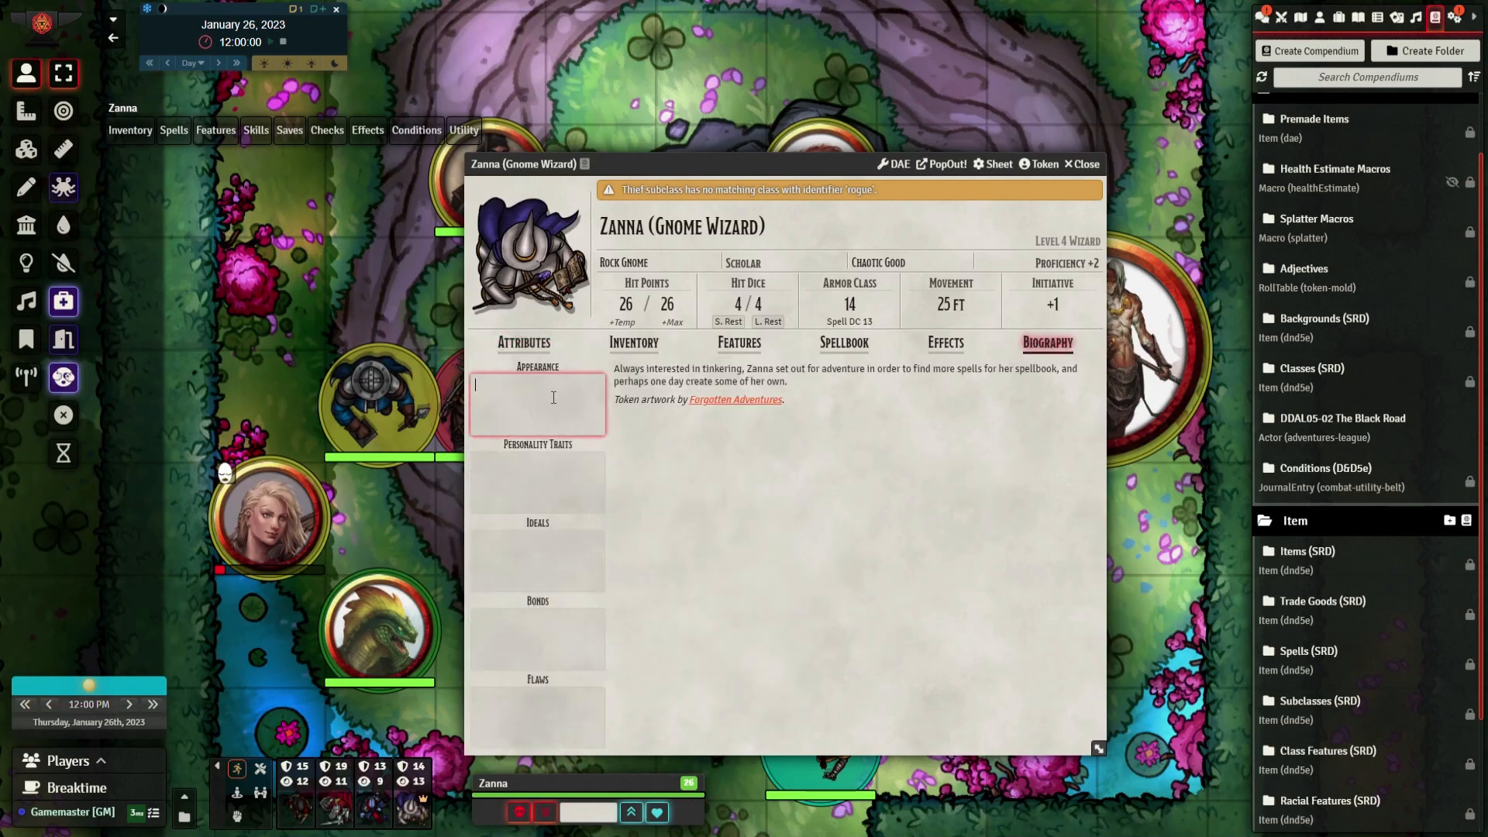
type("asdasd")
left_click(523, 472)
type("asdasd")
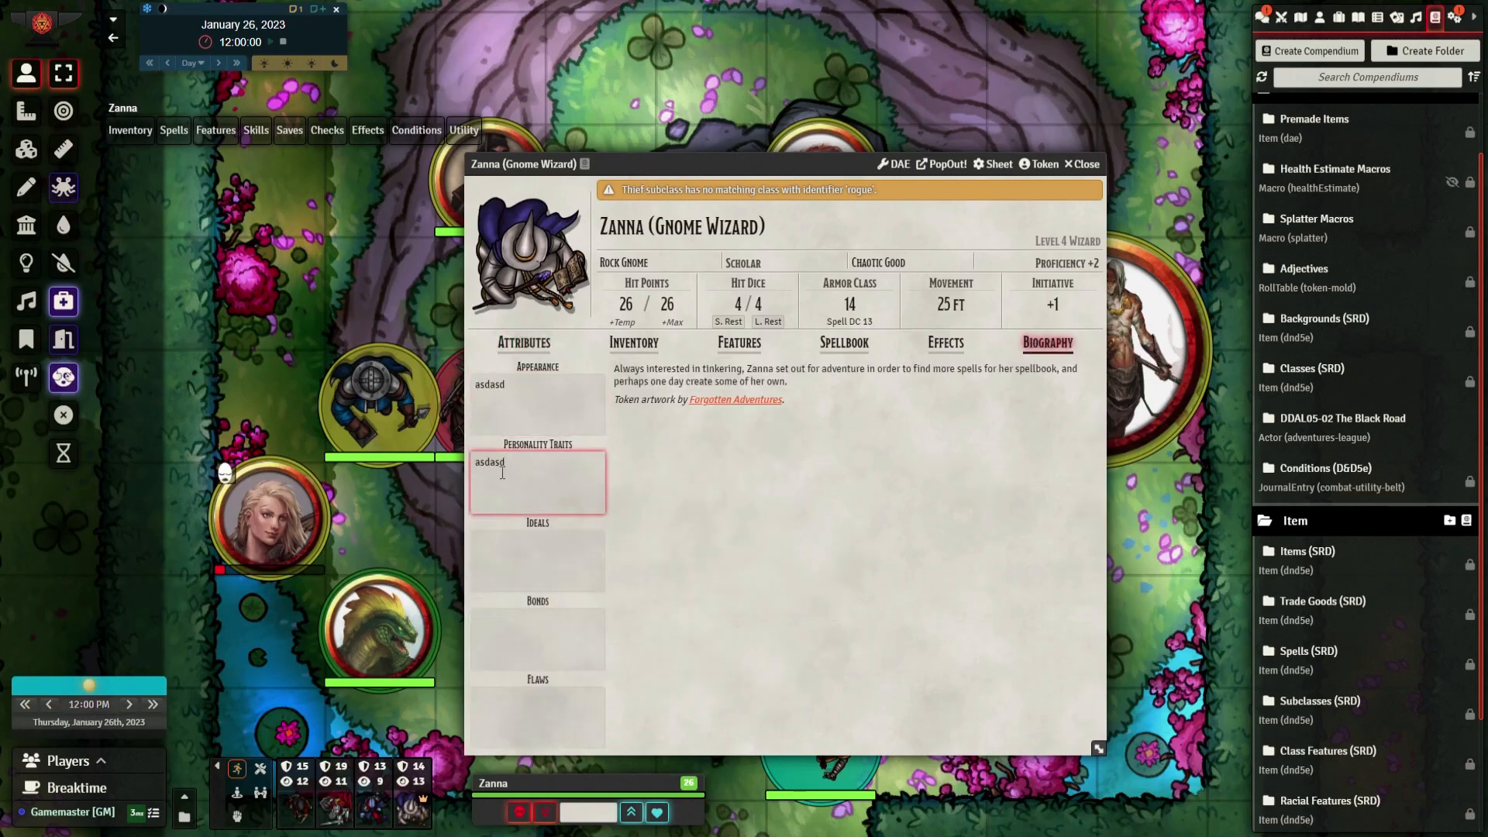
left_click(516, 568)
type("asfasf")
left_click(546, 631)
type("asf")
left_click(521, 708)
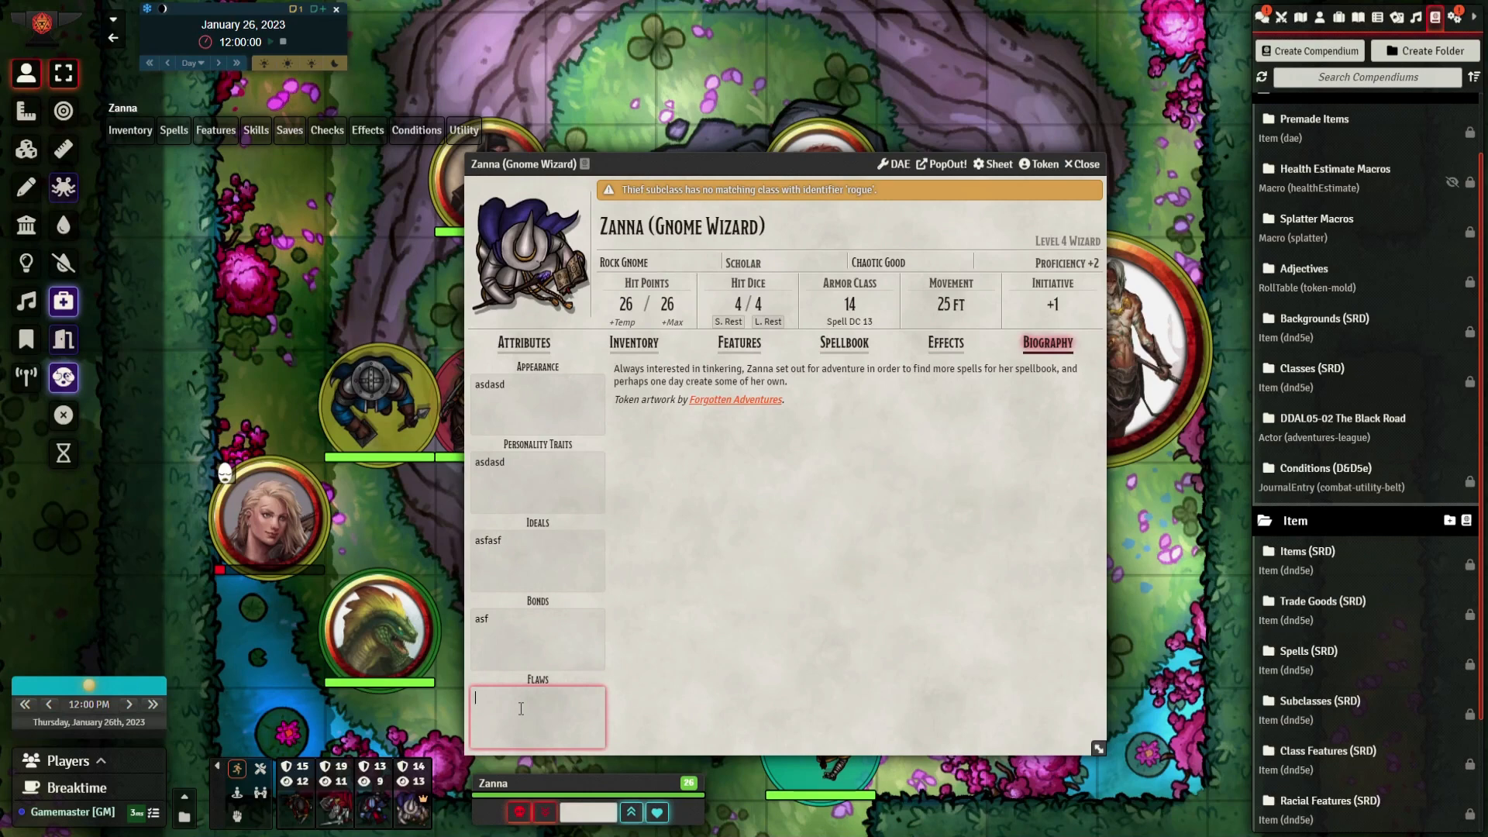
type("write here")
Open the short rest options for Zanna
left_click(765, 329)
left_click(728, 321)
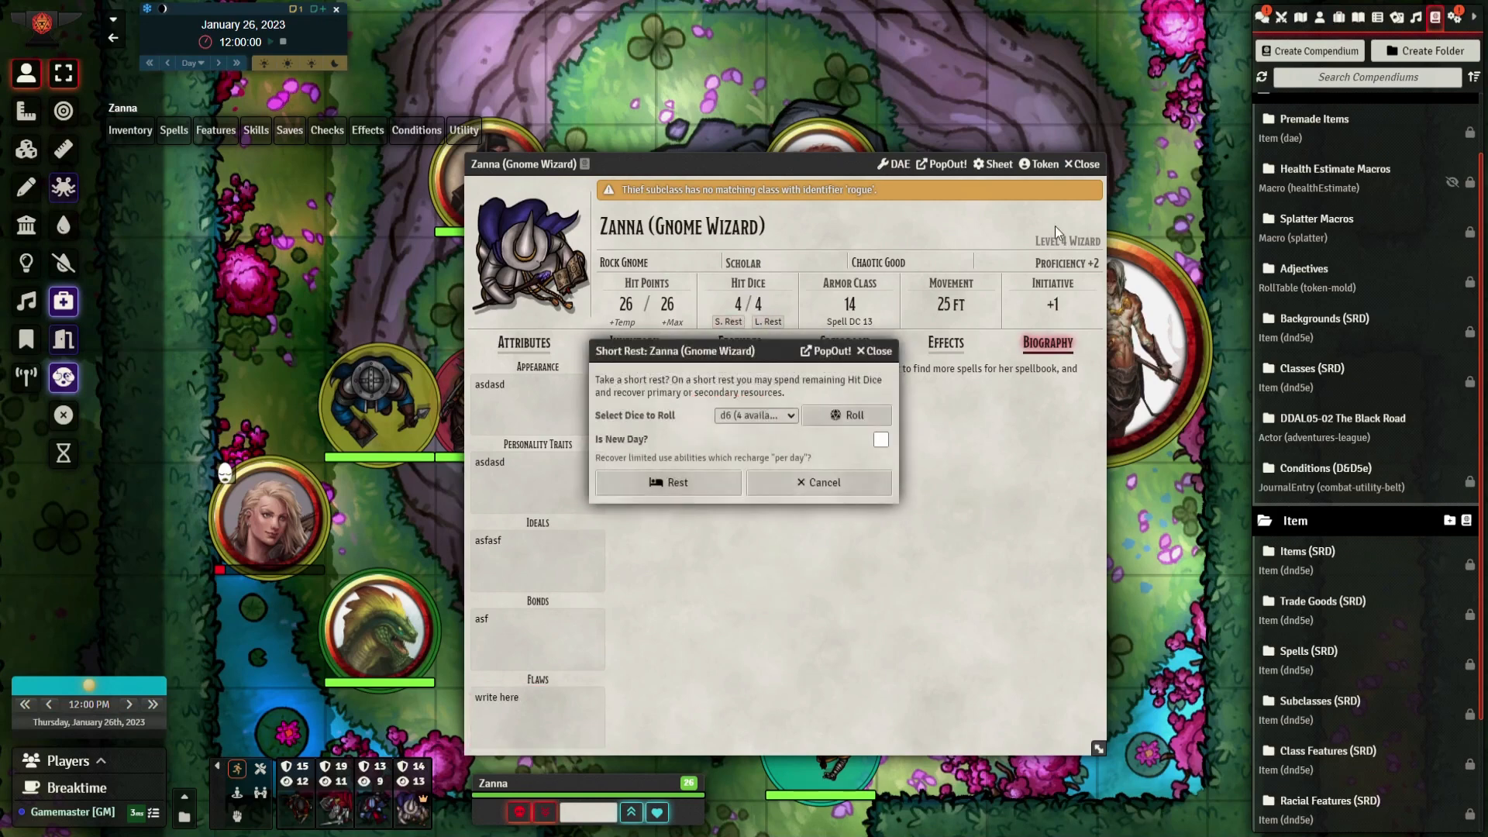